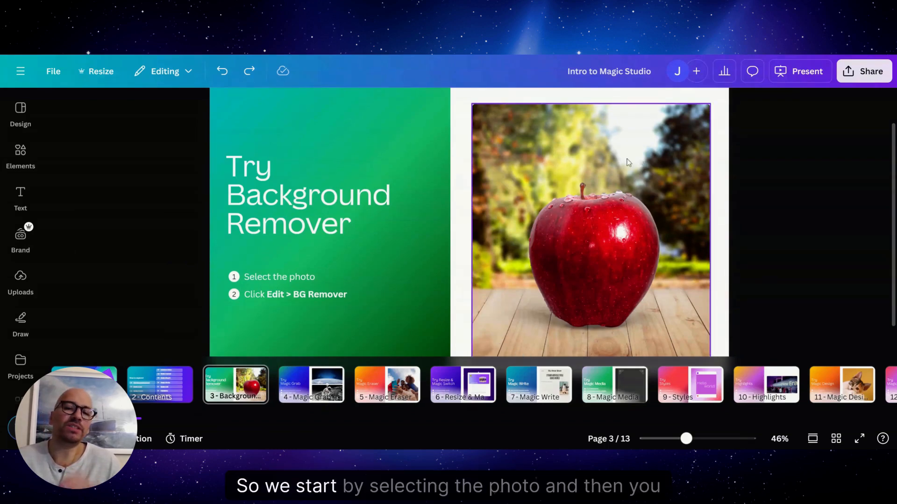
Step: Remove the background from the apple photo and shift the cut-out apple slightly to the left
click(495, 210)
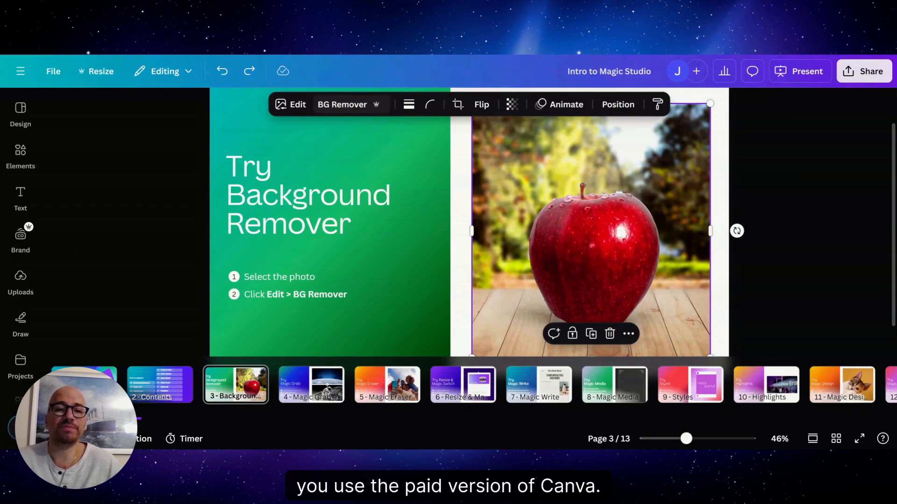
click(362, 106)
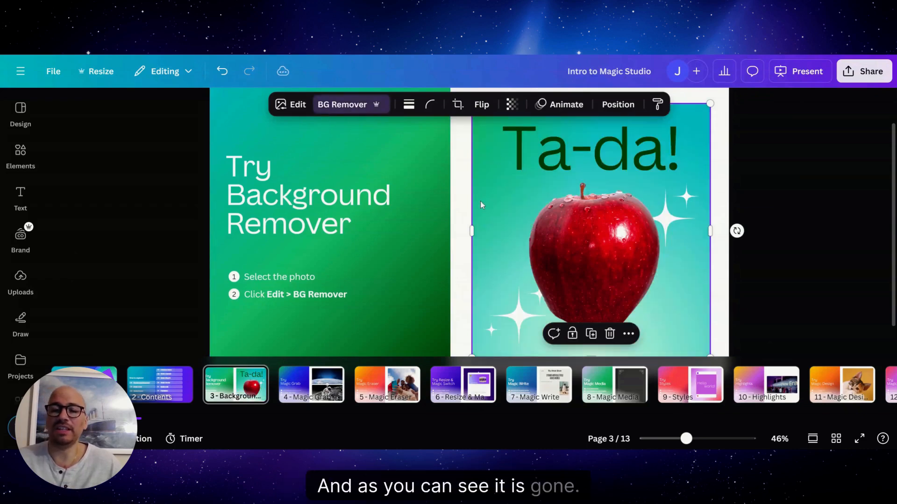
drag(596, 246, 579, 241)
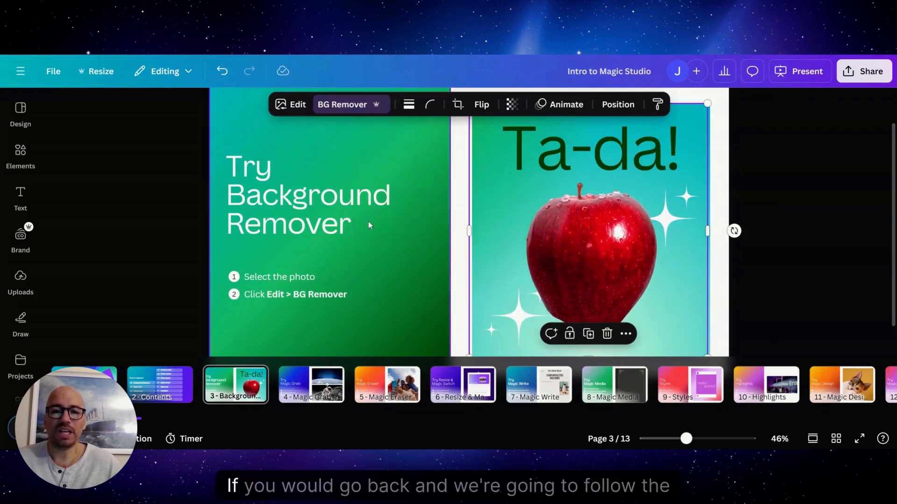
Step: Undo the apple's move and the background removal
click(451, 226)
key(ctrl+z)
key(ctrl+z)
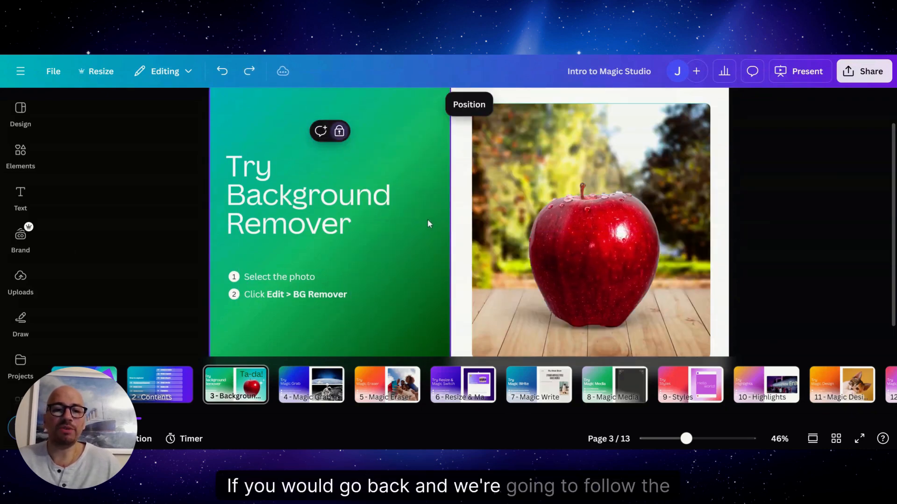
Step: Apply BG Remover to the apple photo from its image editing options
click(552, 195)
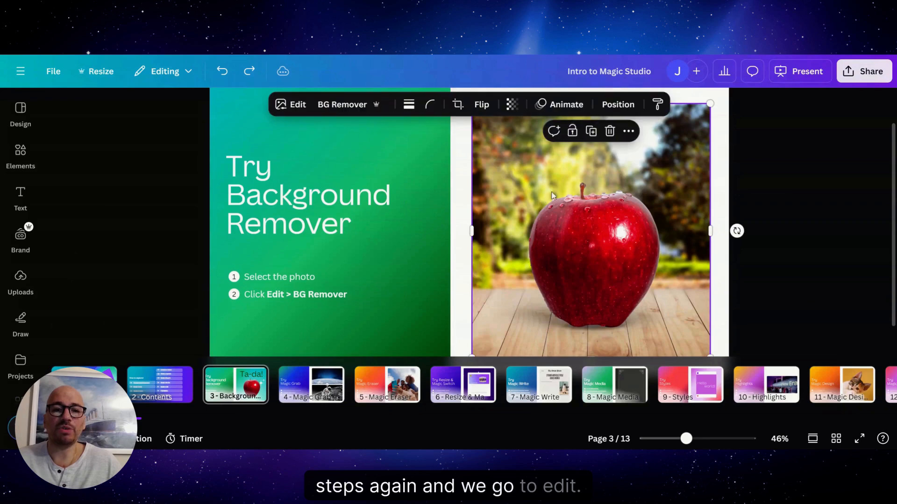
click(291, 106)
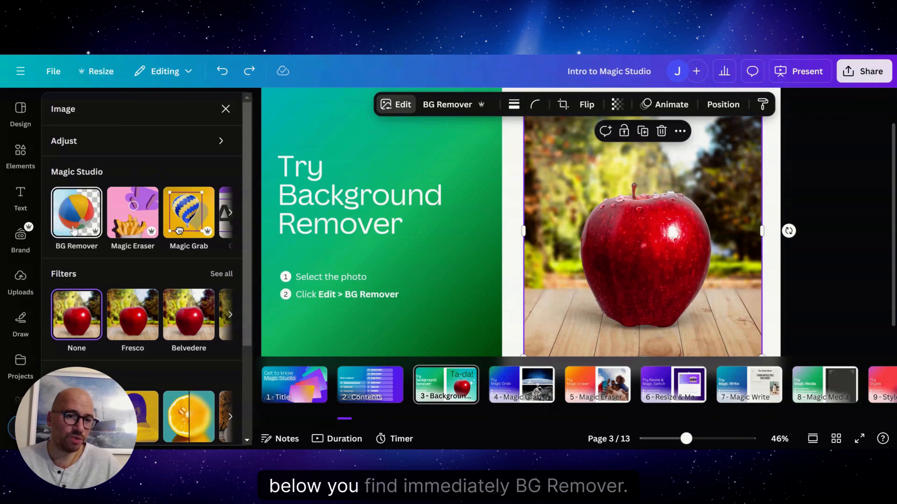
click(67, 214)
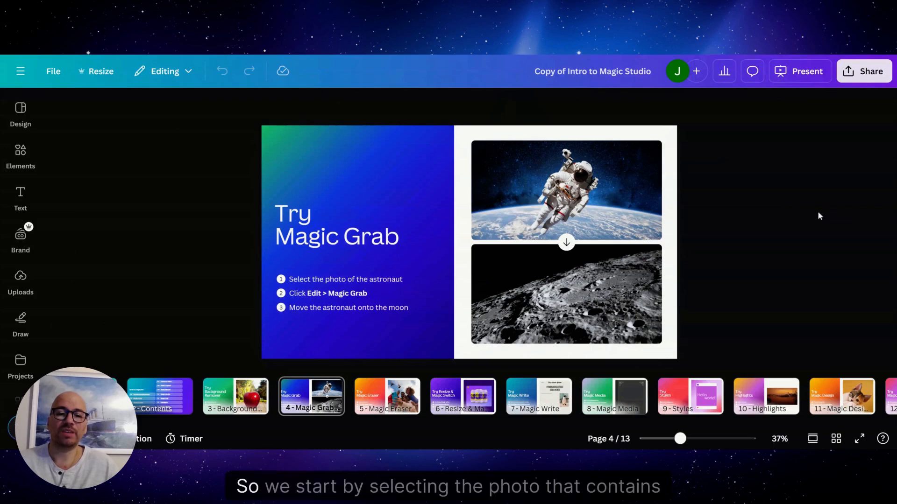
Step: Separate the astronaut from the space photo with Magic Grab's Click selection and move it onto the moon photo
click(517, 175)
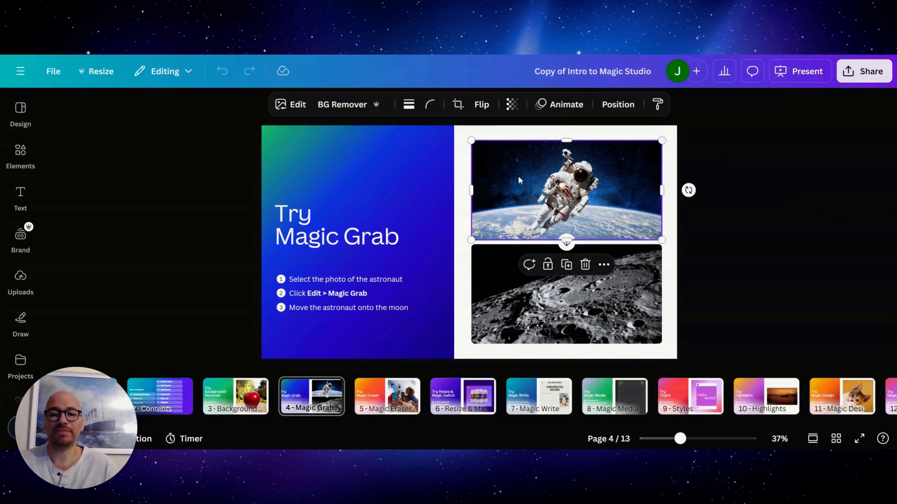
click(285, 105)
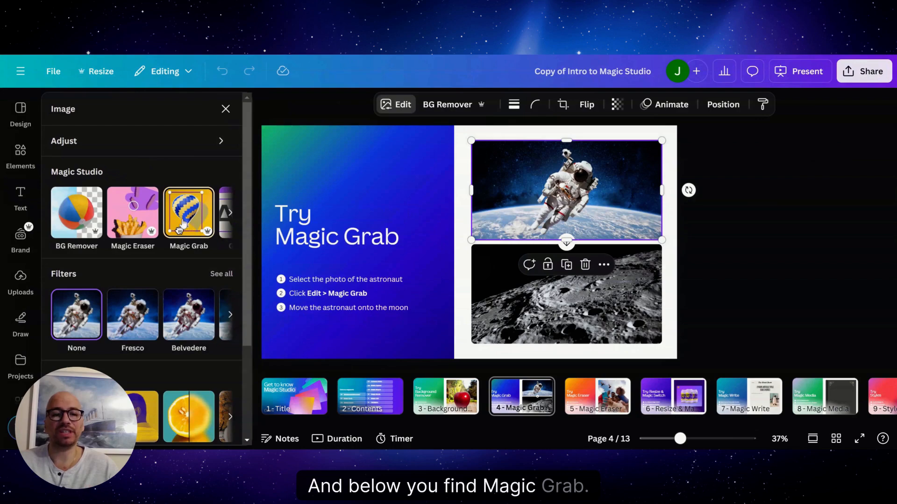
click(182, 225)
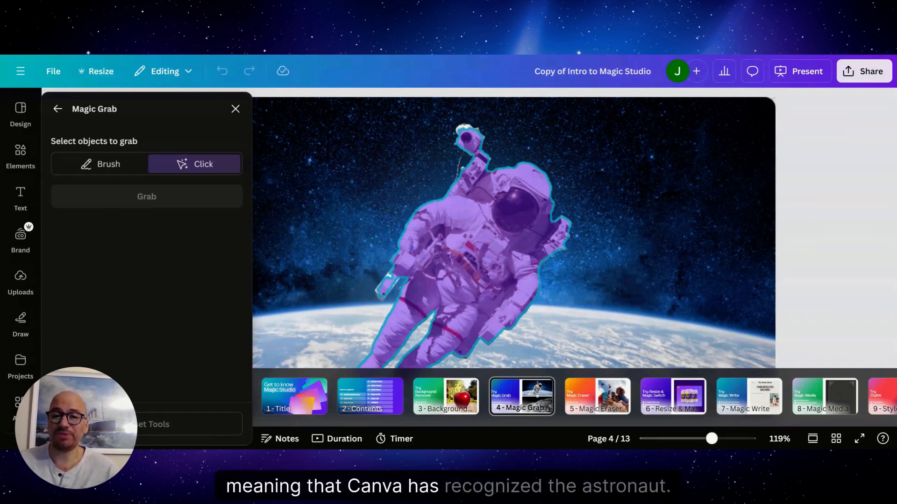
click(484, 232)
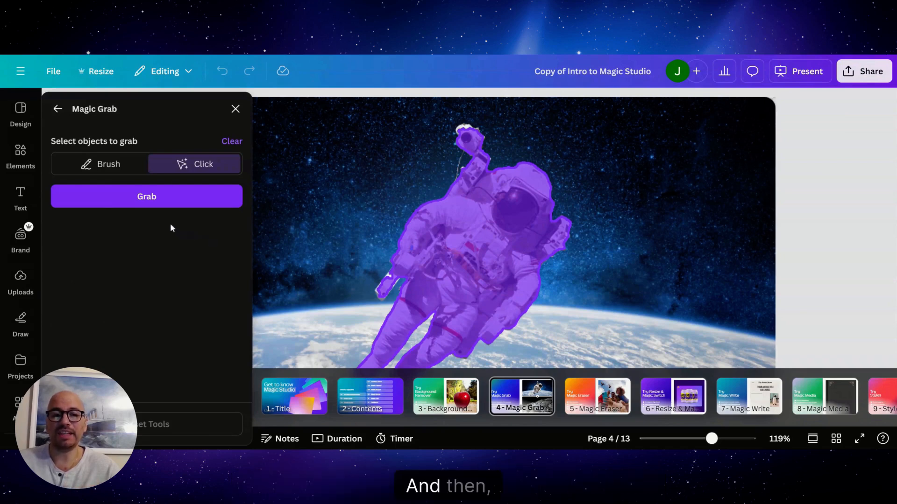
click(146, 196)
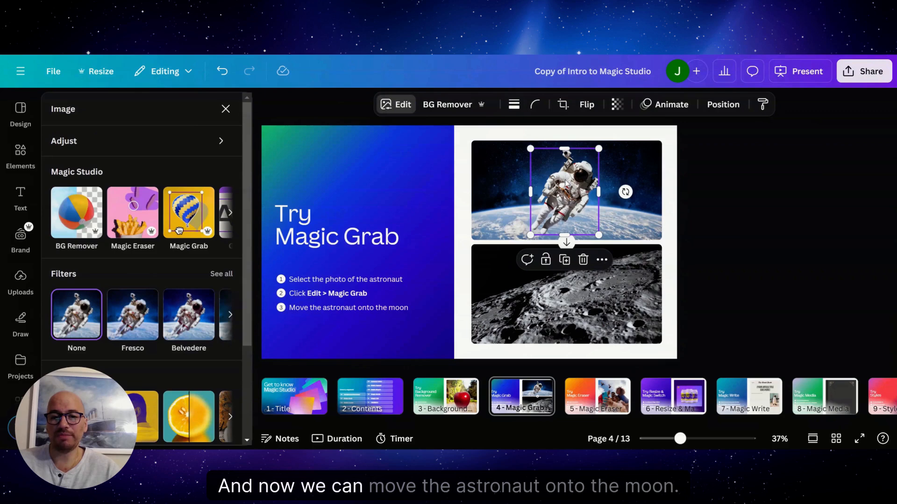
drag(566, 186, 542, 279)
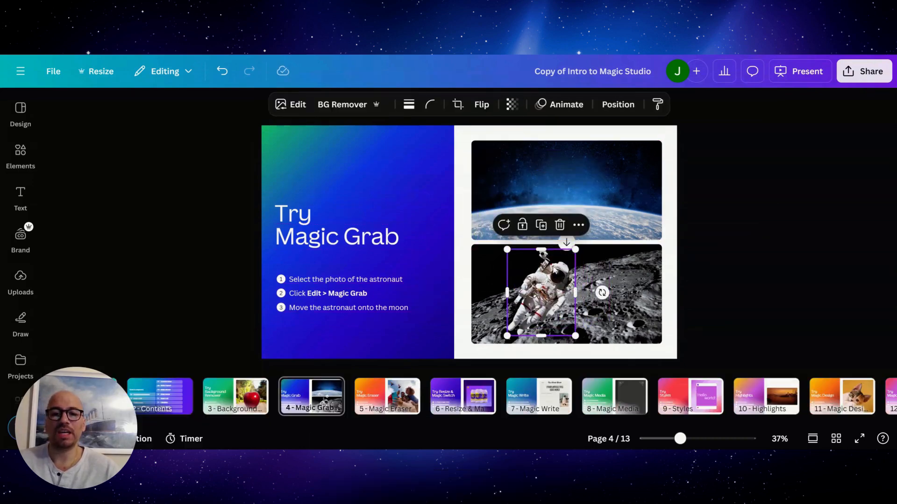
Step: Undo the astronaut's move and its Magic Grab separation
key(ctrl+z)
key(ctrl+z)
Step: Mark the whole astronaut in the space photo using Magic Grab's Brush selection with a brush size of 78
click(544, 223)
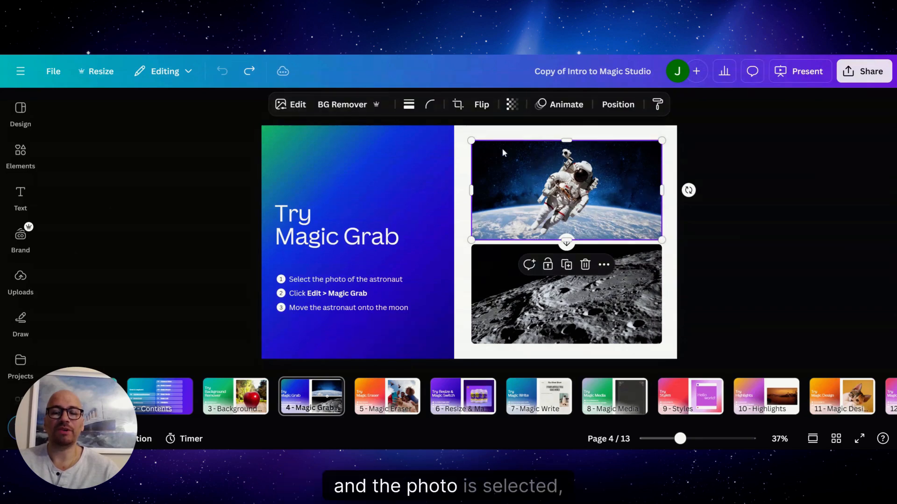
click(294, 105)
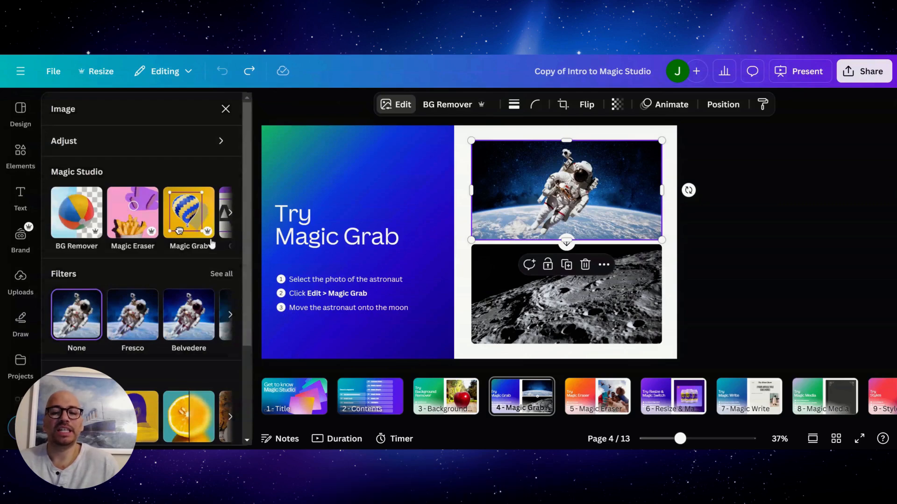
click(180, 223)
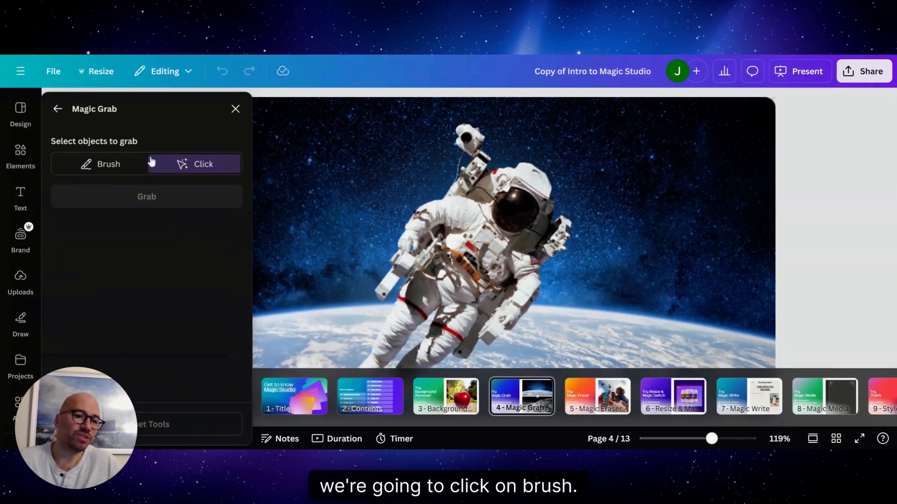
click(96, 163)
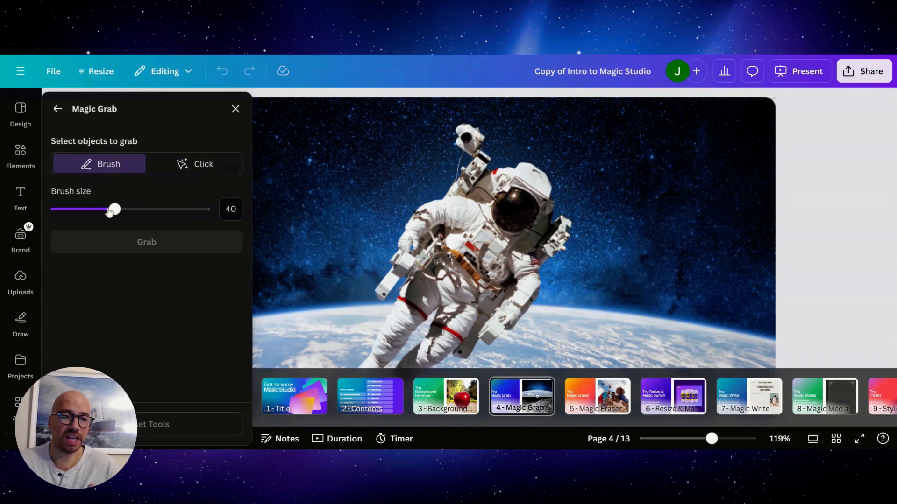
drag(113, 212, 172, 211)
click(464, 146)
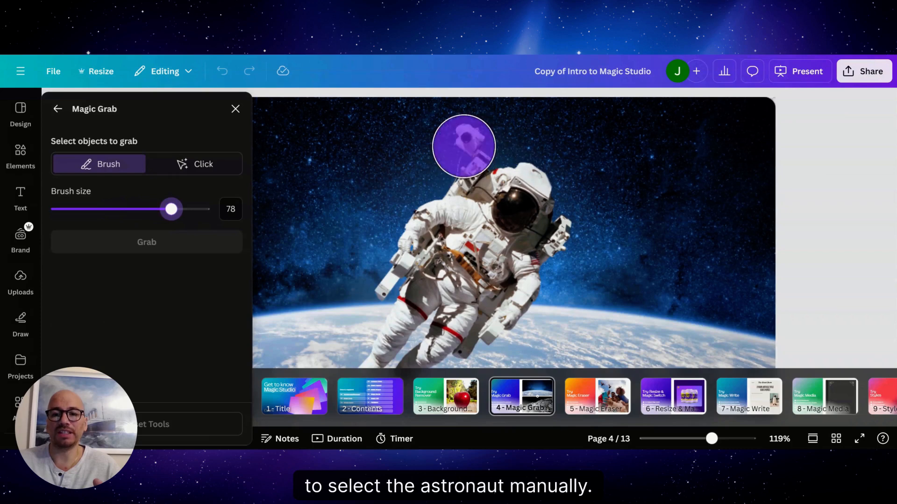
mouse_move(464, 147)
mouse_down()
mouse_move(489, 173)
mouse_move(542, 190)
mouse_move(556, 215)
mouse_move(532, 255)
mouse_move(532, 294)
mouse_move(499, 313)
mouse_move(375, 342)
mouse_move(398, 333)
mouse_move(412, 305)
mouse_move(415, 295)
mouse_move(398, 285)
mouse_move(414, 273)
mouse_move(406, 257)
mouse_move(425, 220)
mouse_move(479, 219)
mouse_move(484, 239)
mouse_up()
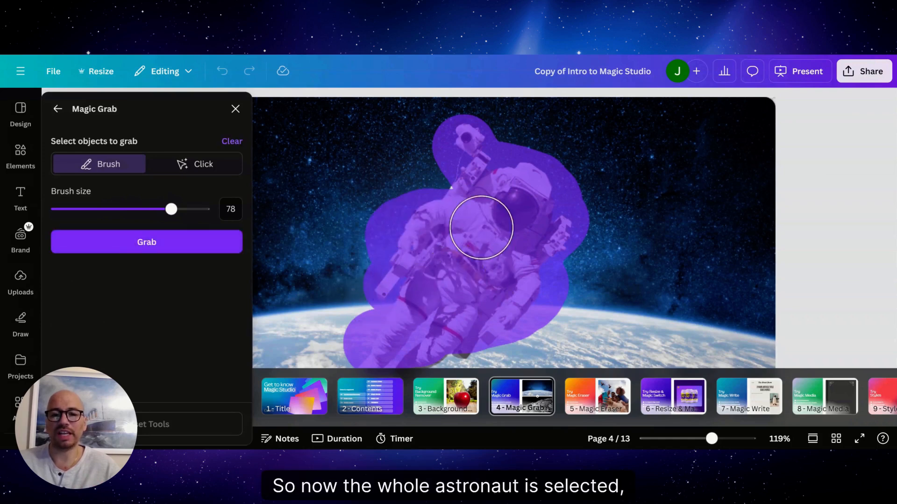
Step: Grab the brushed astronaut and place it on the moon photo, then deselect it
click(106, 248)
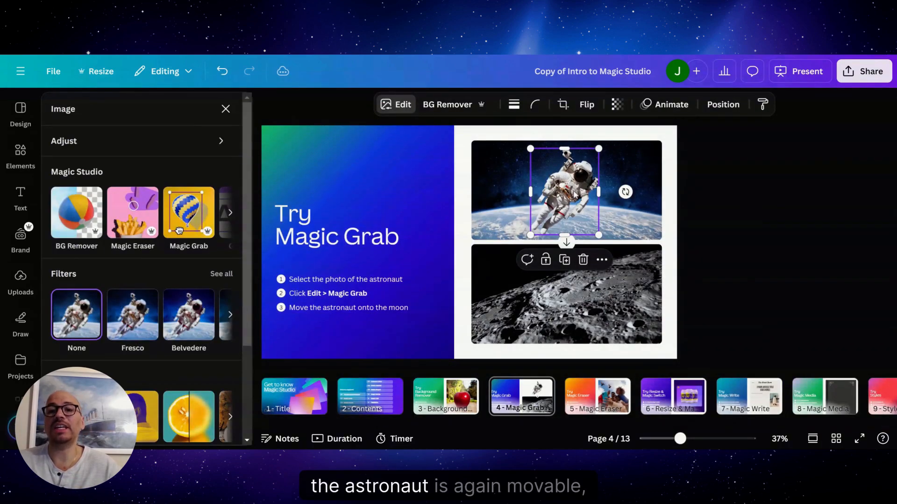
drag(576, 195, 569, 292)
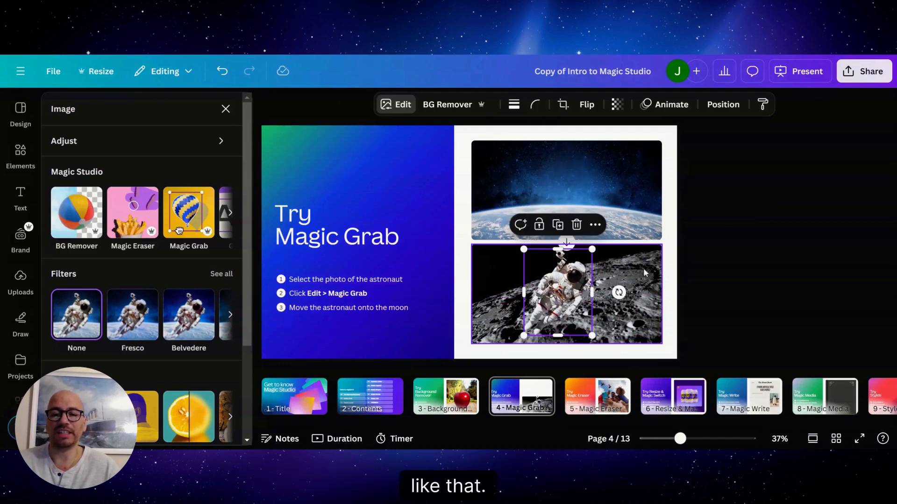
click(666, 260)
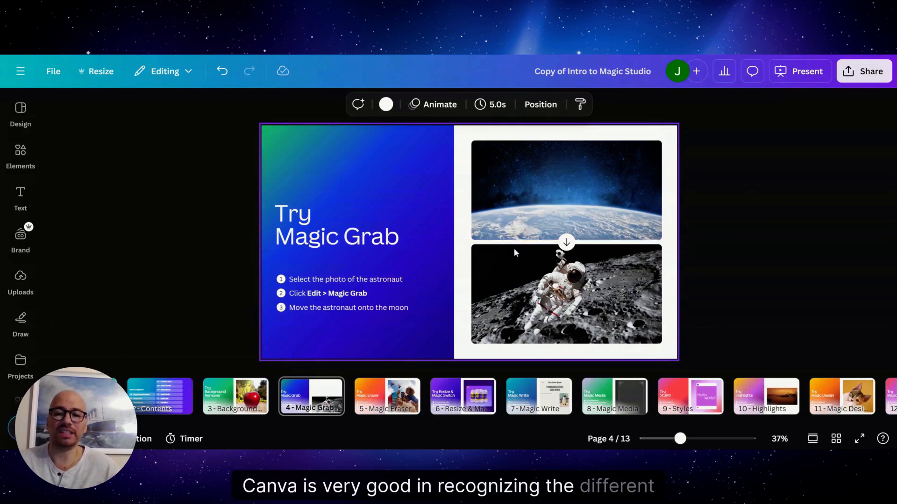
Step: Open Magic Grab's Click selection for the astronaut cut-out on the moon photo
click(573, 282)
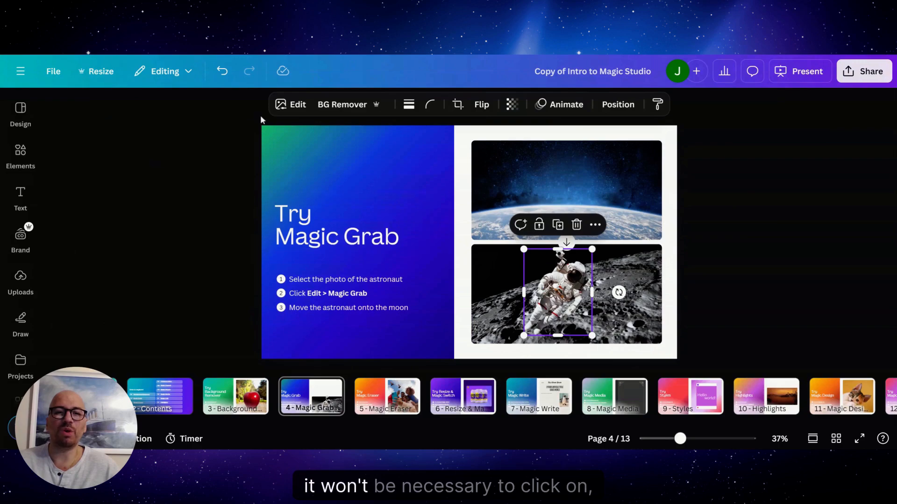
click(290, 110)
click(189, 159)
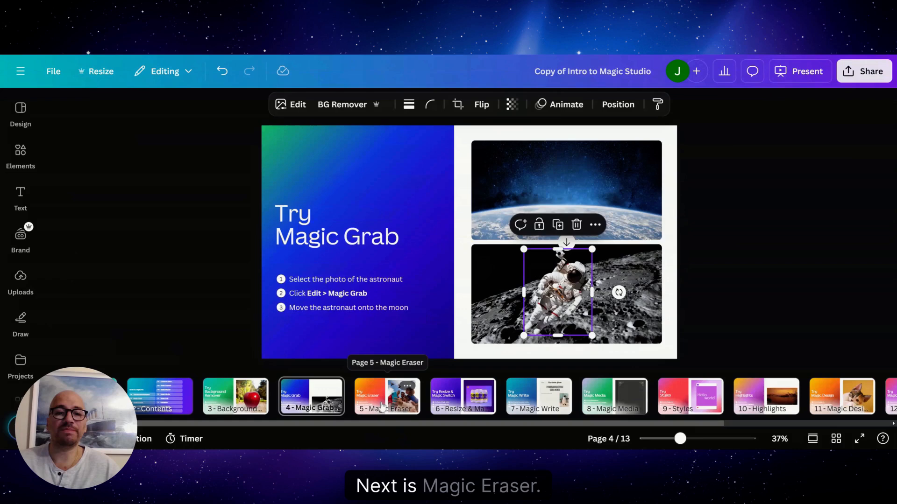
Step: Erase both birds from the group selfie on page 5 using Magic Eraser's Click selection
click(383, 406)
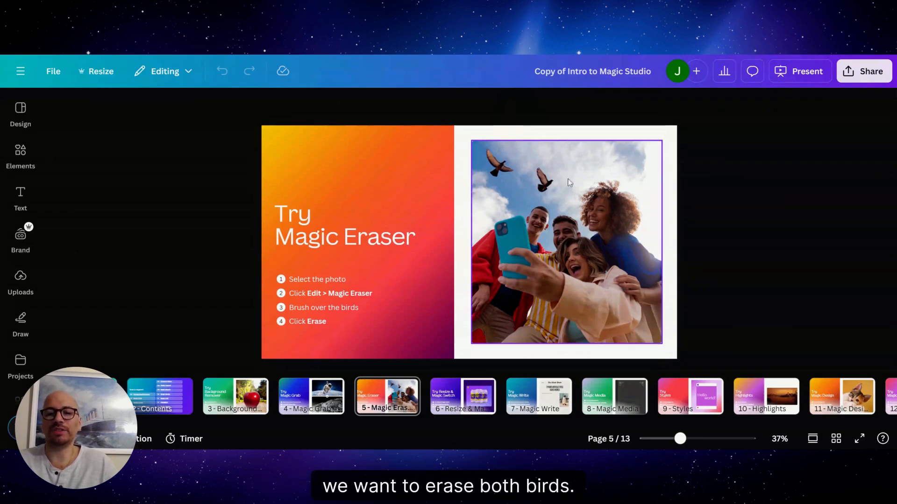
click(581, 194)
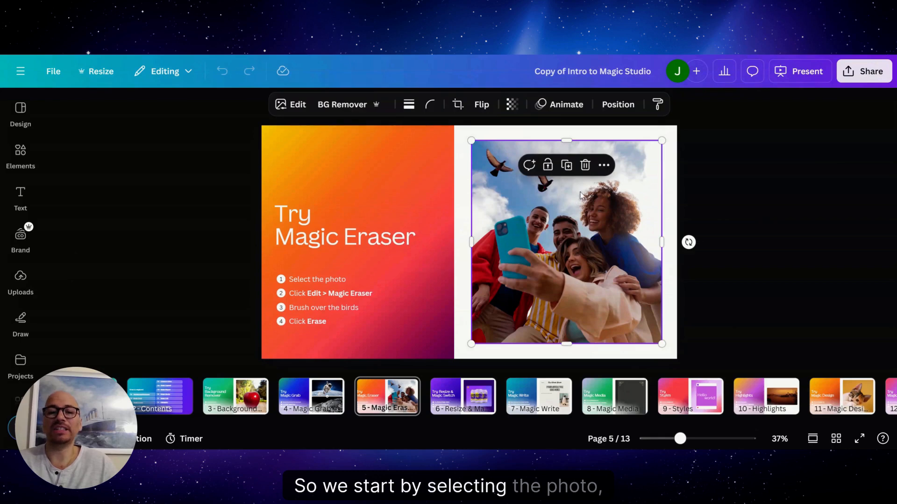
click(281, 106)
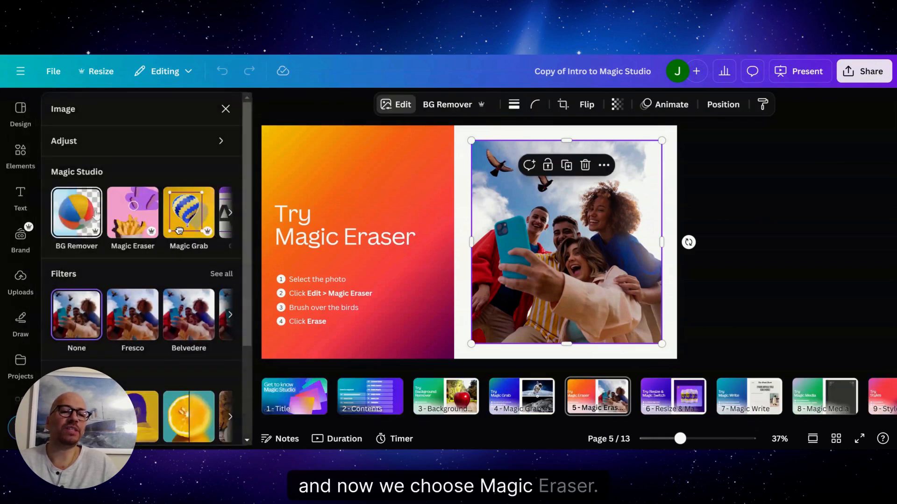
click(120, 214)
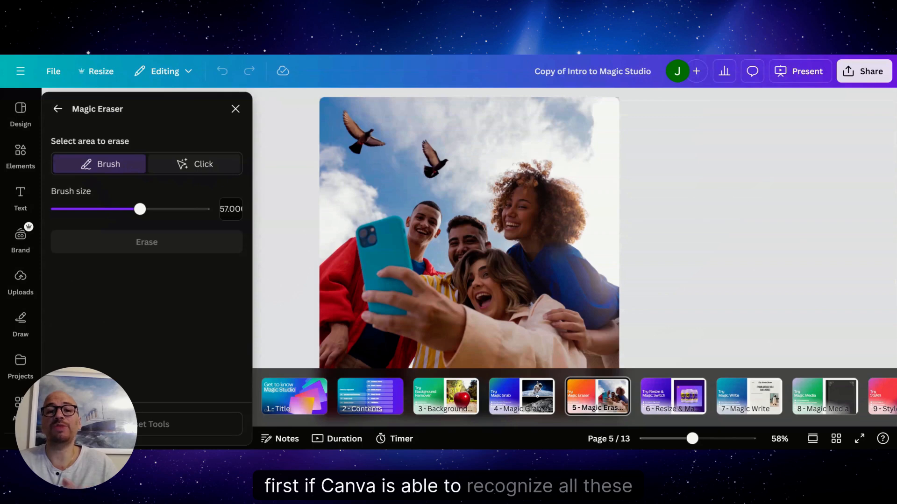
click(200, 167)
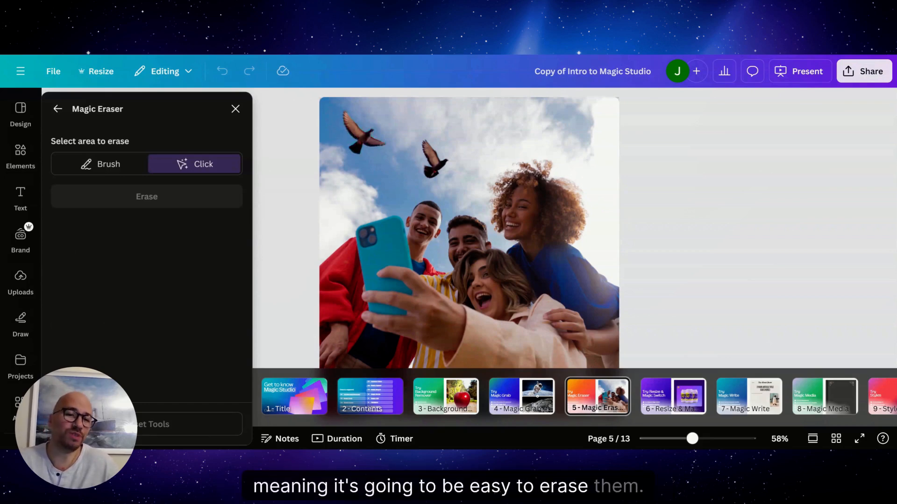
click(367, 140)
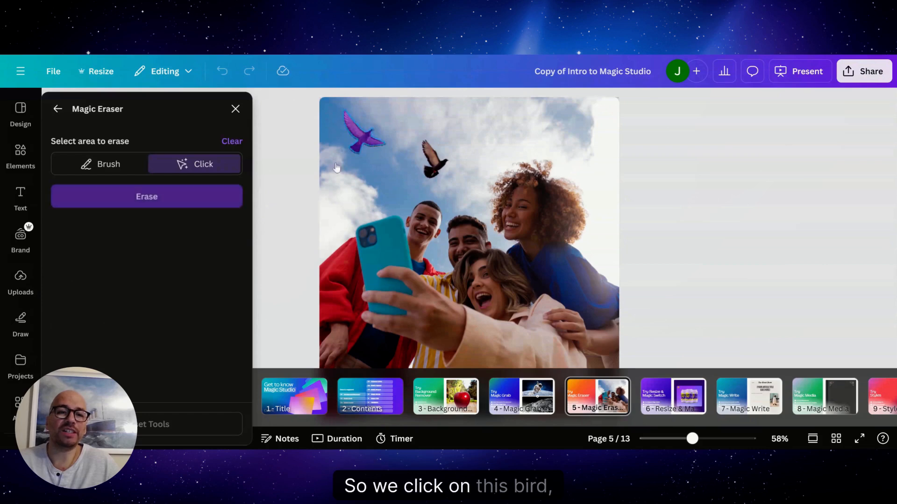
click(444, 169)
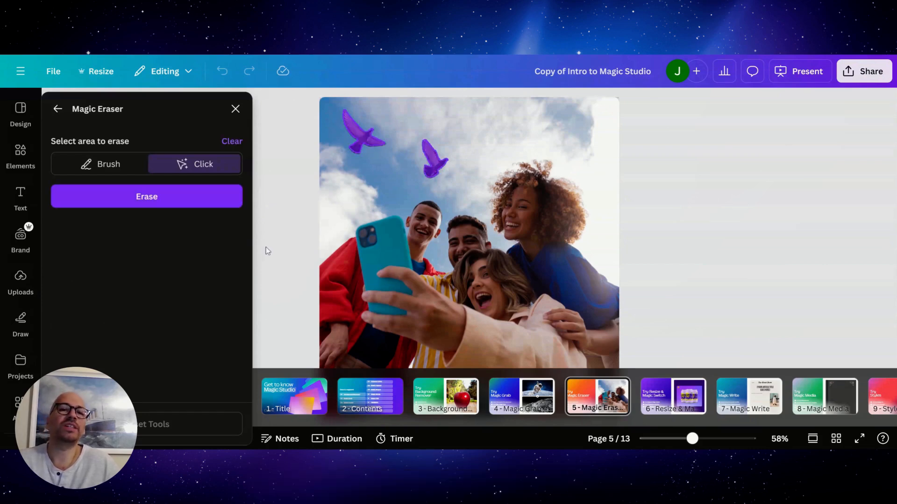
click(122, 201)
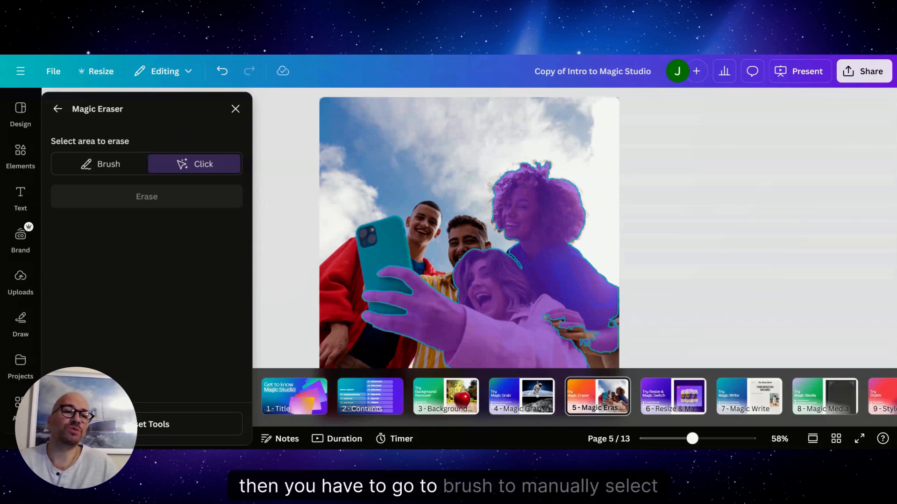
Step: Brush over the curly-haired woman in Magic Eraser with a brush size of 89 and return to Click selection
click(89, 164)
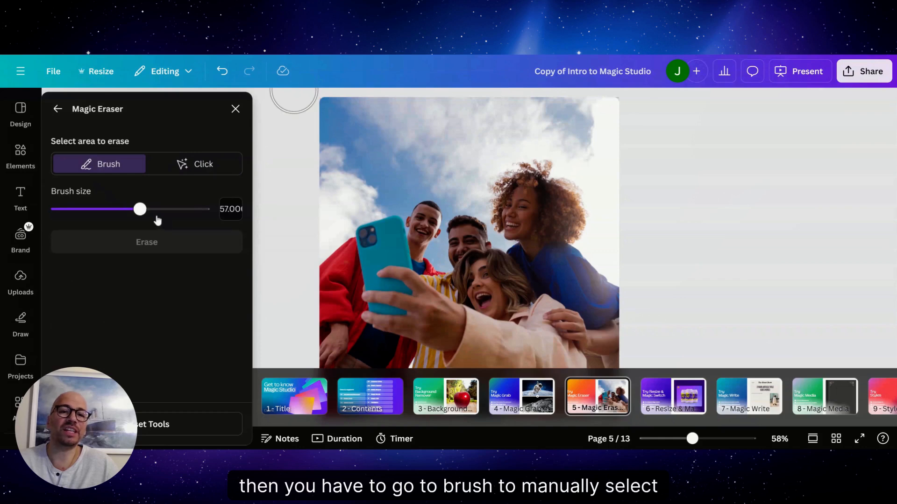
mouse_move(157, 220)
mouse_down()
mouse_move(150, 210)
mouse_move(187, 210)
mouse_up()
click(520, 197)
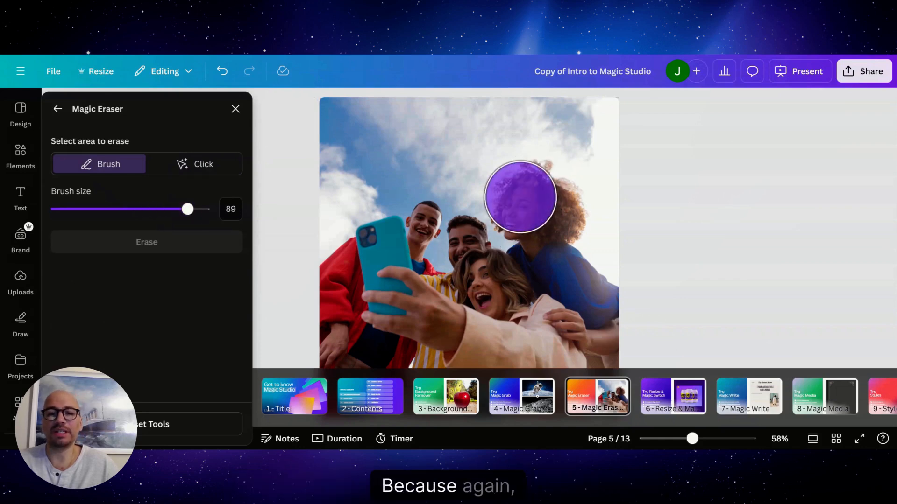
mouse_move(519, 197)
mouse_down()
mouse_move(572, 245)
mouse_move(593, 284)
mouse_up()
click(191, 168)
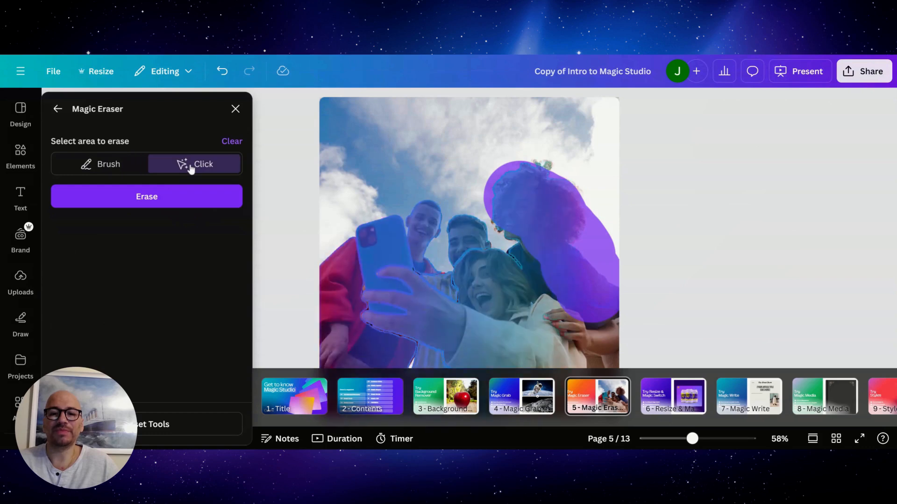
Step: Leave Magic Eraser without erasing the brushed woman and close the selfie's editing options
click(512, 309)
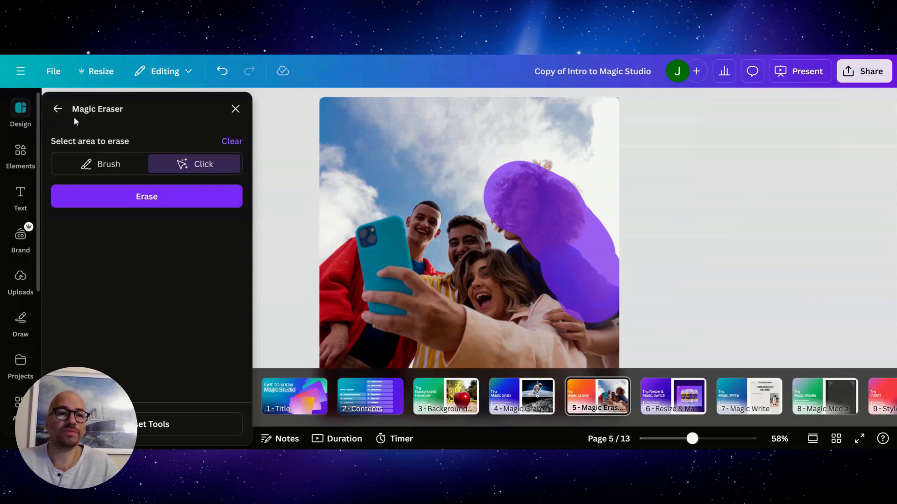
click(57, 109)
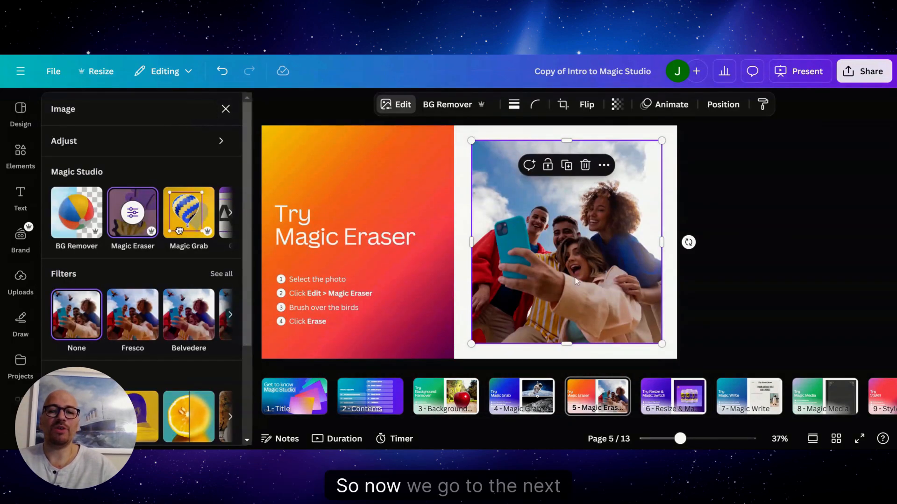
click(832, 228)
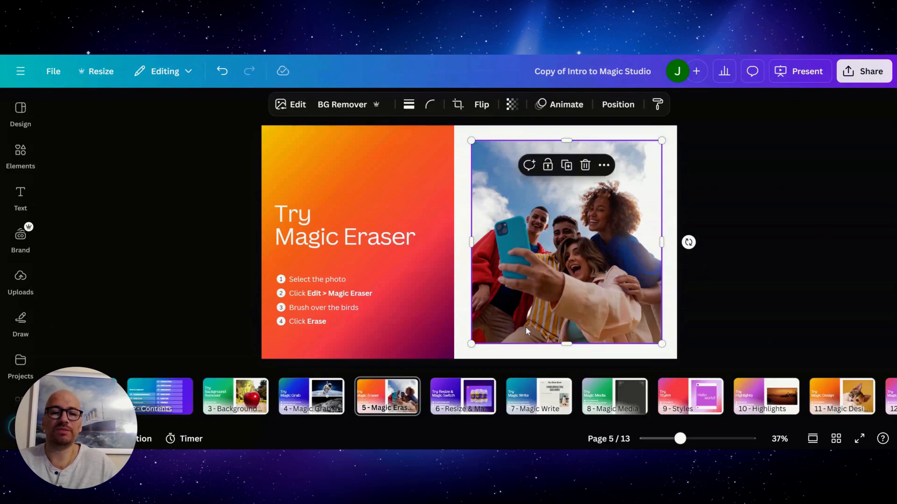
Step: Go to page 6 and bring up the Magic Switch choices among the design's Resize options
click(451, 398)
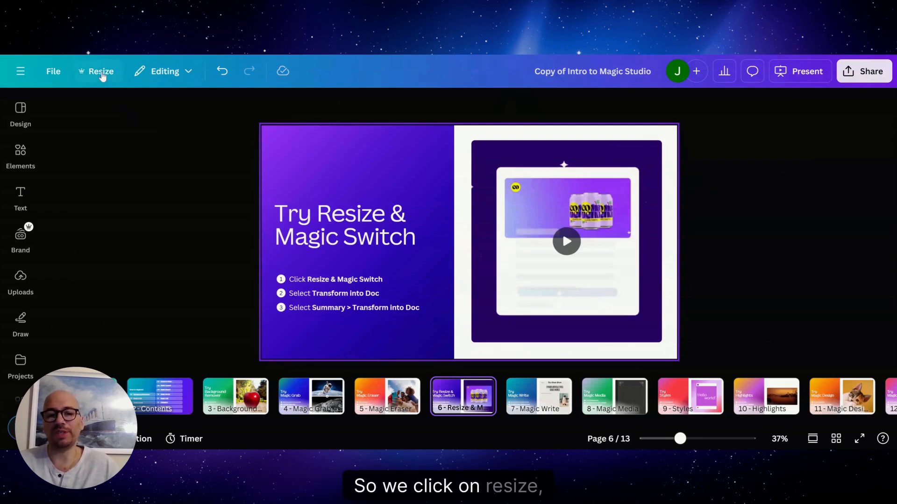
click(99, 73)
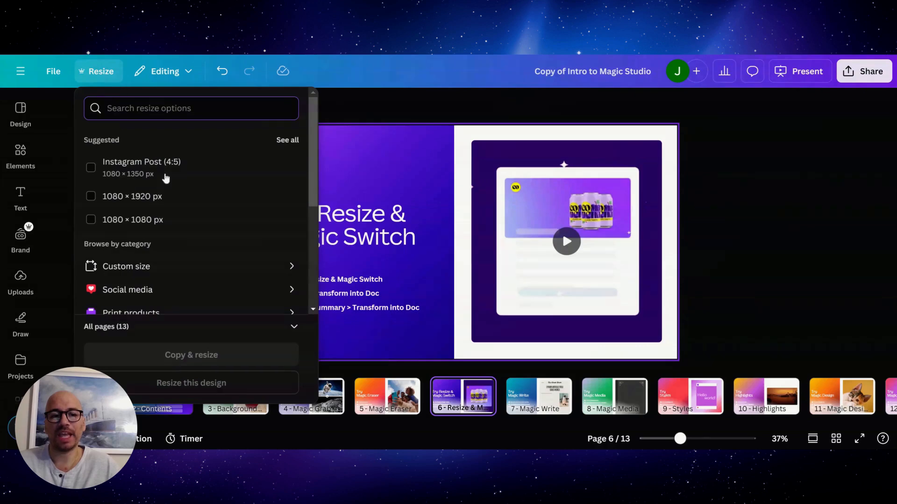
scroll(191, 201, down, 5)
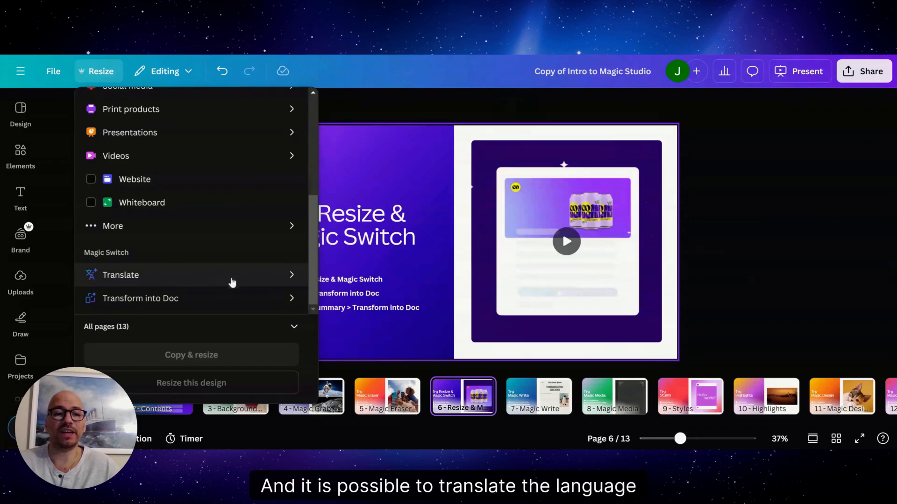
Step: Look through the target languages Magic Switch offers for translating page 6, then return to the Resize options
click(227, 280)
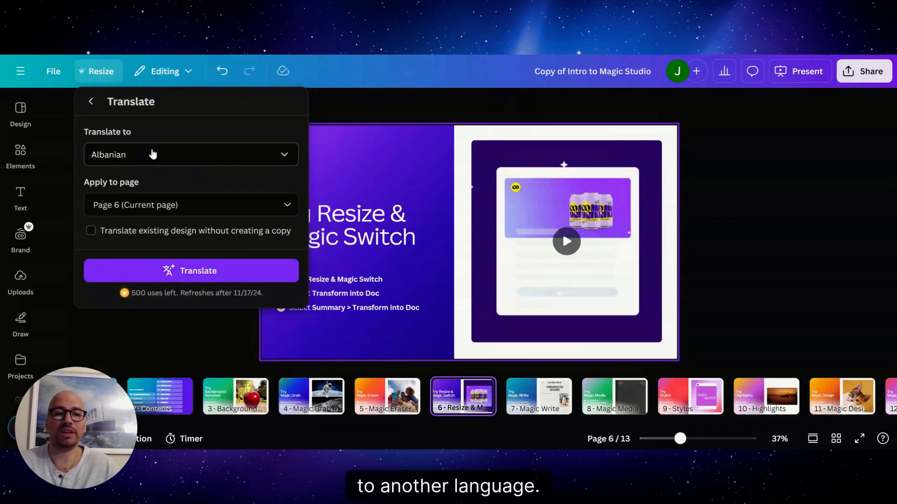
click(154, 153)
scroll(192, 295, down, 5)
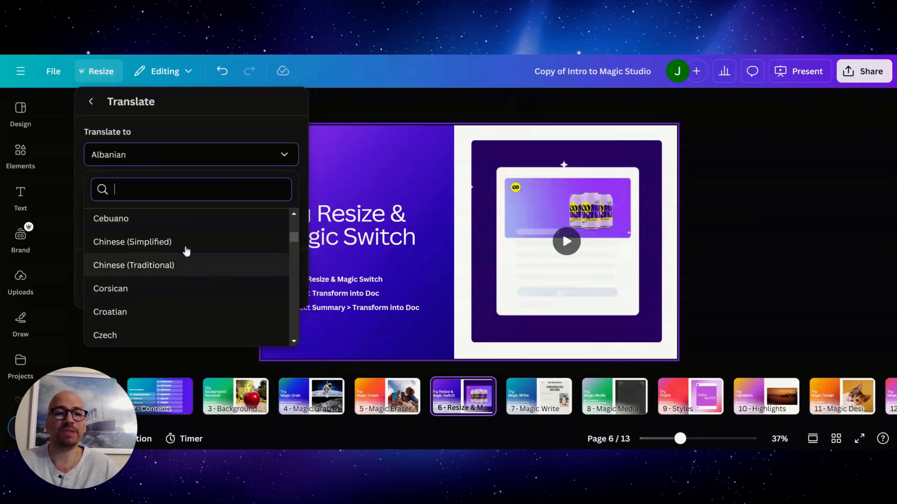
click(93, 102)
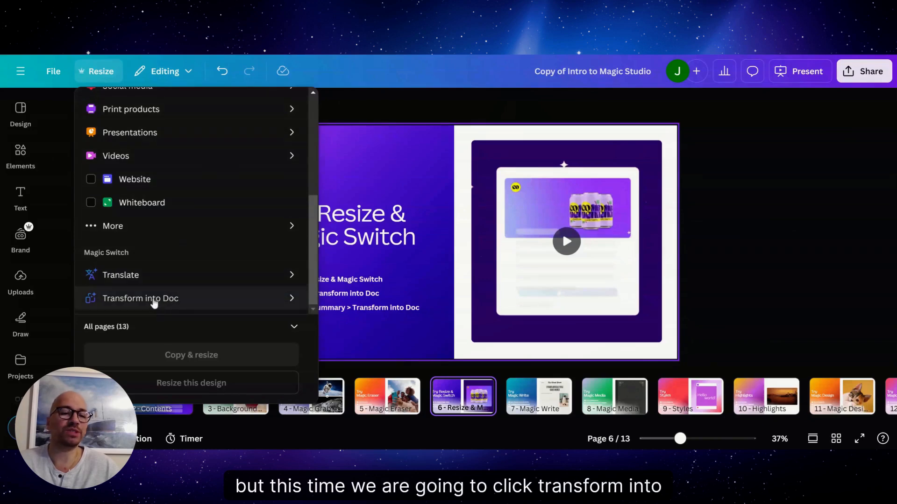
Step: Transform the design into a Doc using the Summary preset, "a concise executive summary", and open the resulting Doc
click(154, 304)
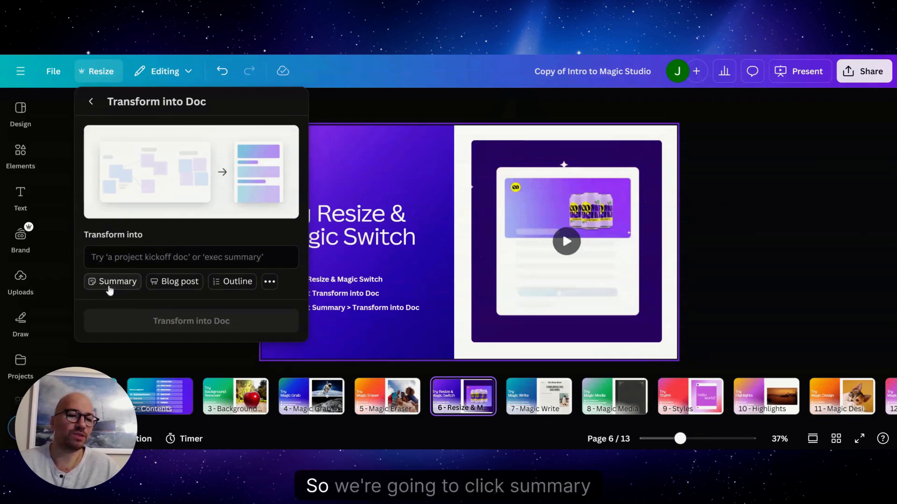
click(109, 286)
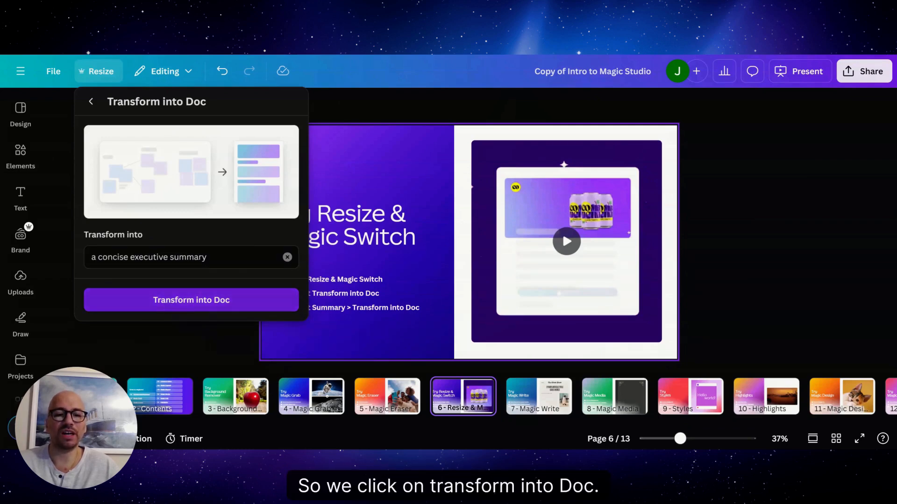
click(168, 304)
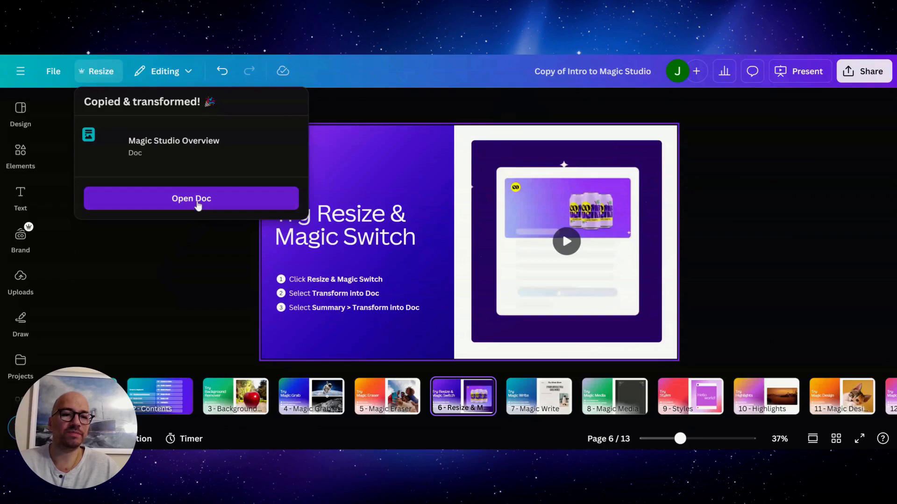
click(198, 202)
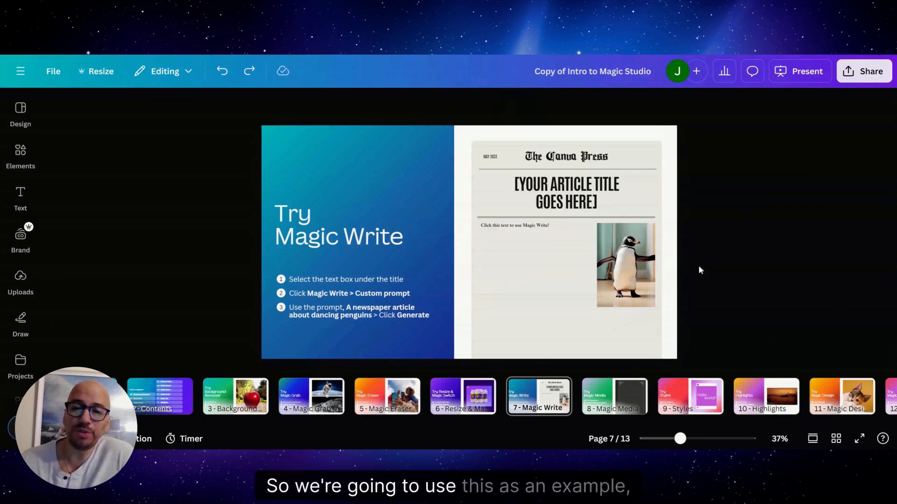
Step: Replace the newspaper's placeholder title on page 7 with "HOW PENGUINS CAN INSPIRE US IN LIFE"
click(577, 184)
click(577, 184)
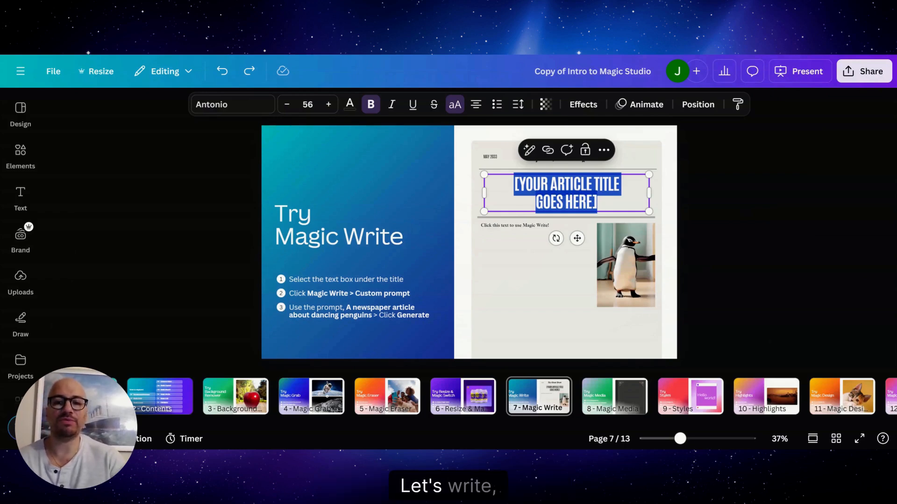
text(HOW)
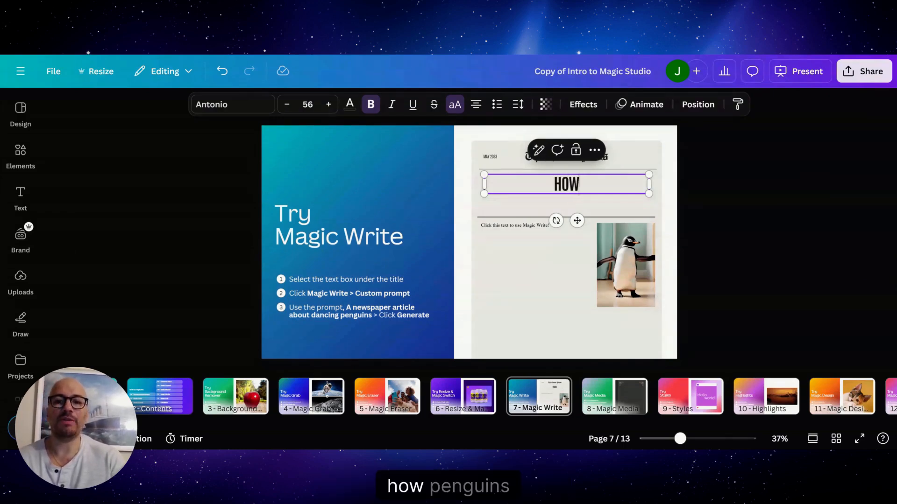
text( PENGUINS CAN I)
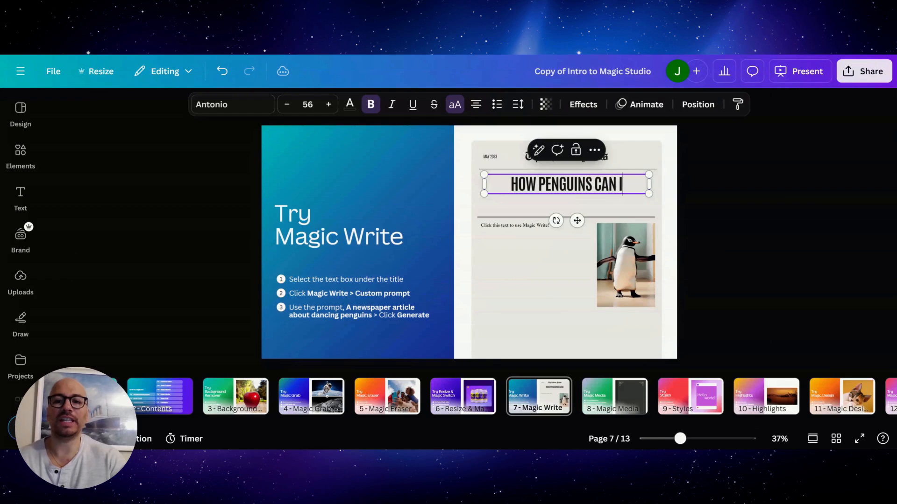
text(NSPIRE US IN LIFE)
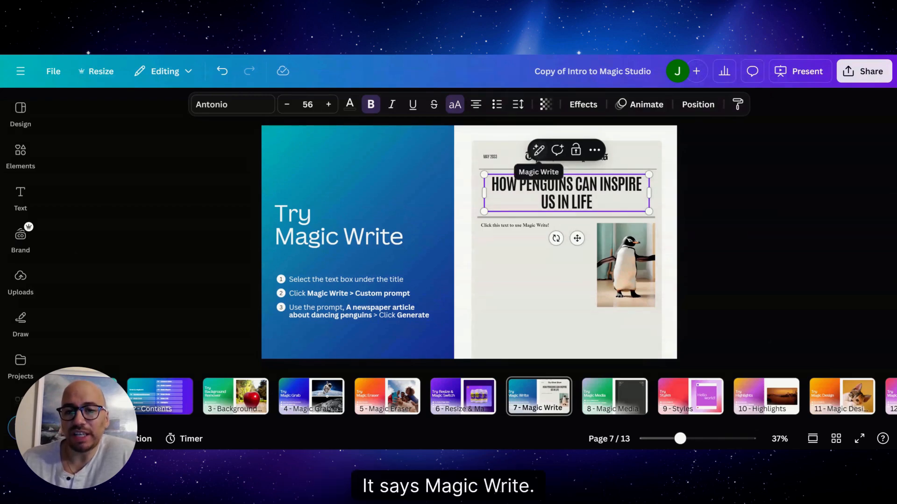
Step: Generate a More fun version of the article title with Magic Write and replace the title with it
click(538, 151)
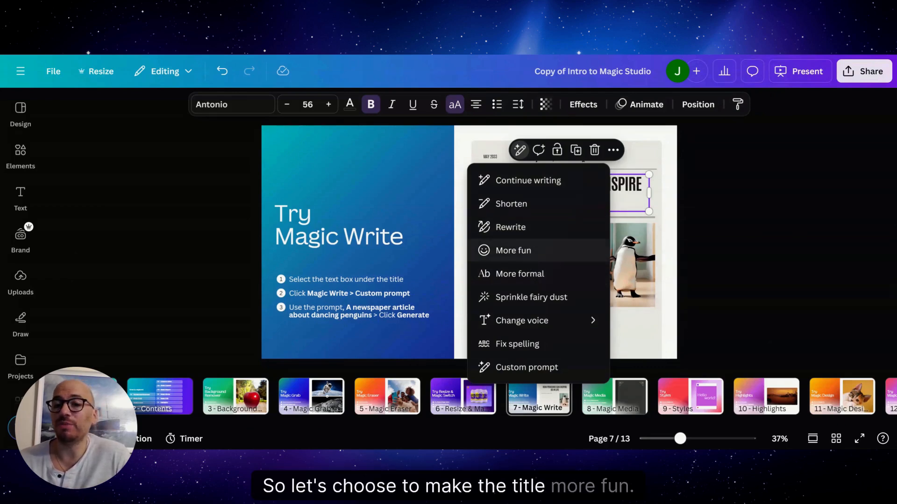
click(528, 252)
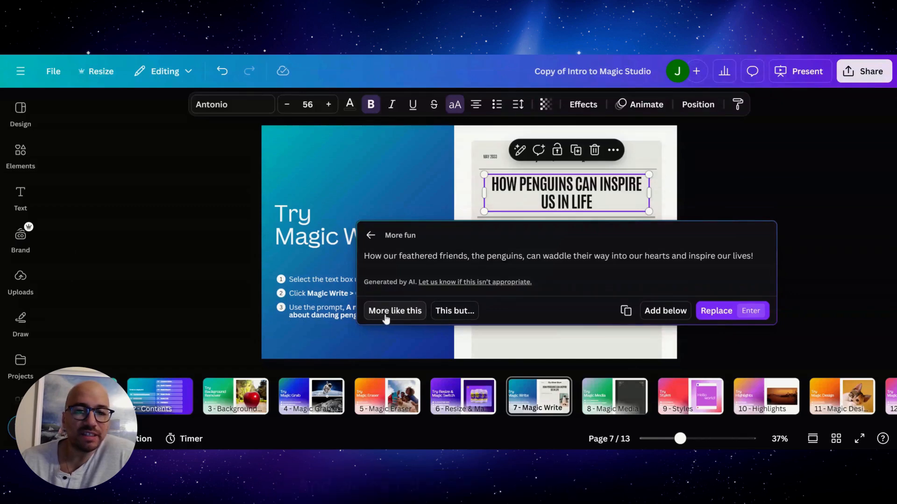
click(451, 311)
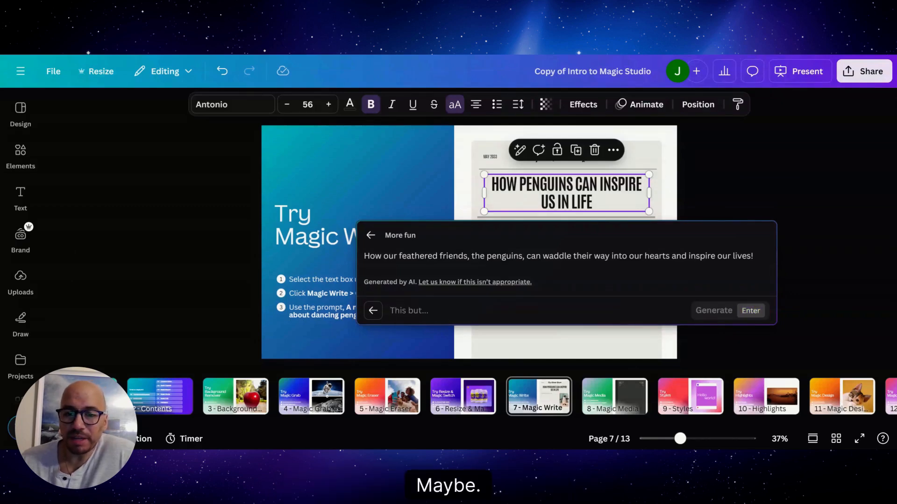
click(372, 312)
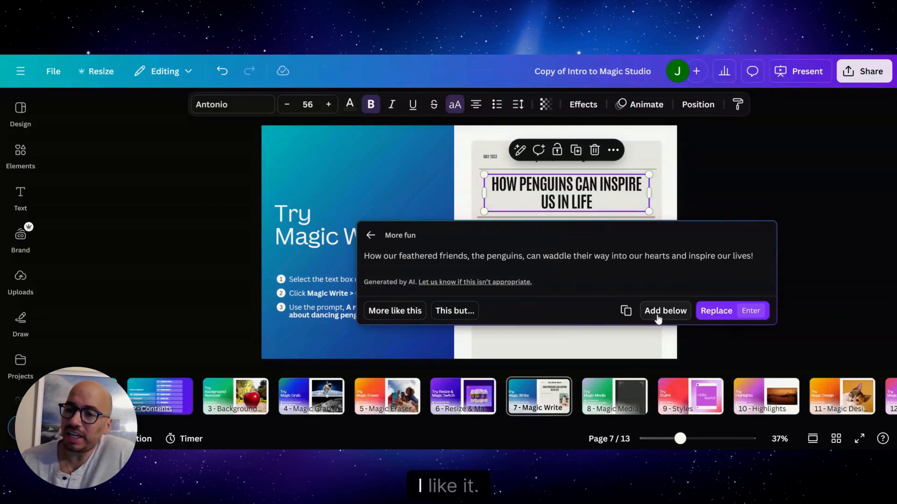
click(730, 314)
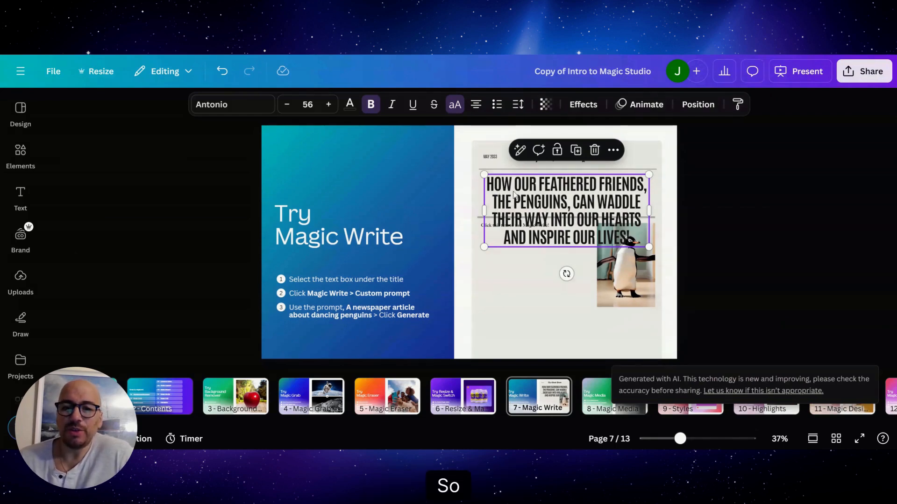
Step: Reduce the article title's font size until it fits on three lines above the divider, then leave text editing
click(501, 262)
double_click(569, 209)
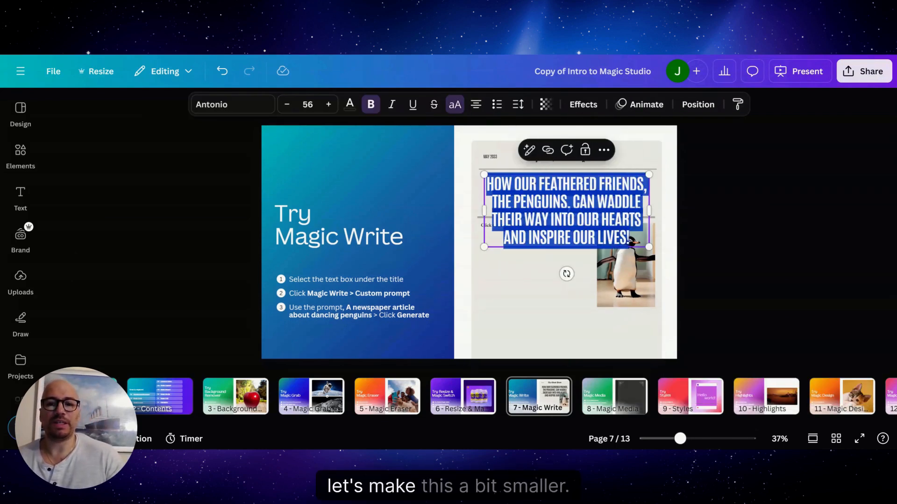
click(292, 106)
click(292, 106)
click(292, 107)
click(292, 107)
click(292, 107)
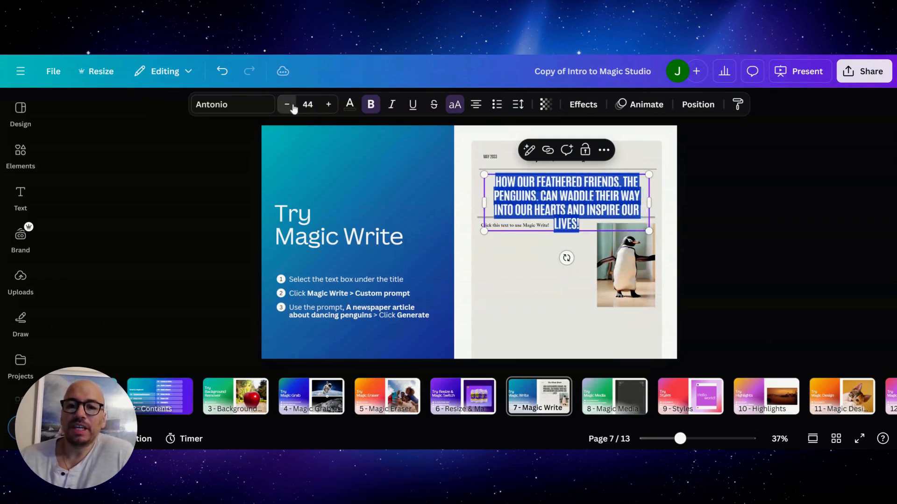
click(292, 107)
click(528, 242)
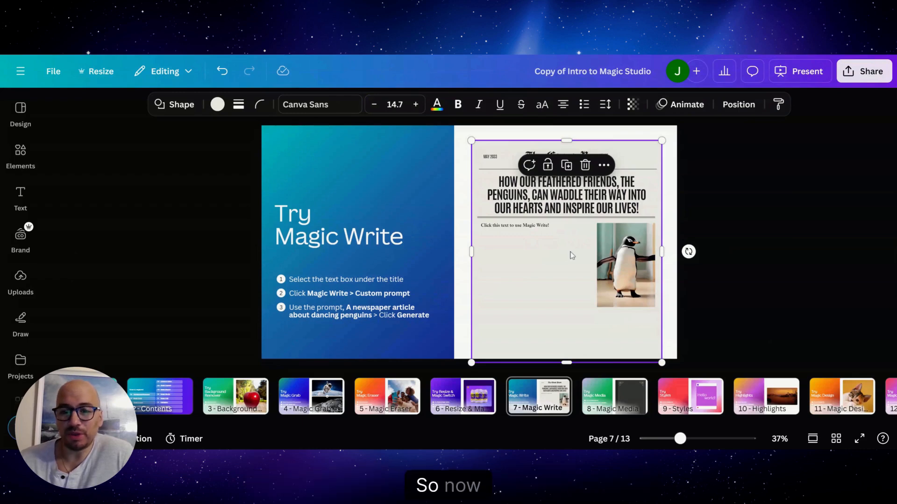
Step: Enter the custom Magic Write prompt "A newspaper article about how penguins can inspire us in this beautiful life" for the text below the title
click(514, 225)
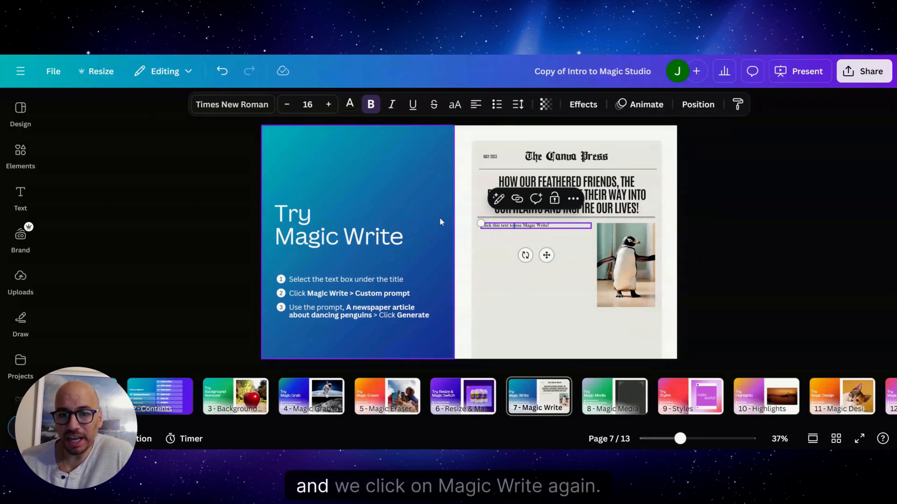
click(497, 199)
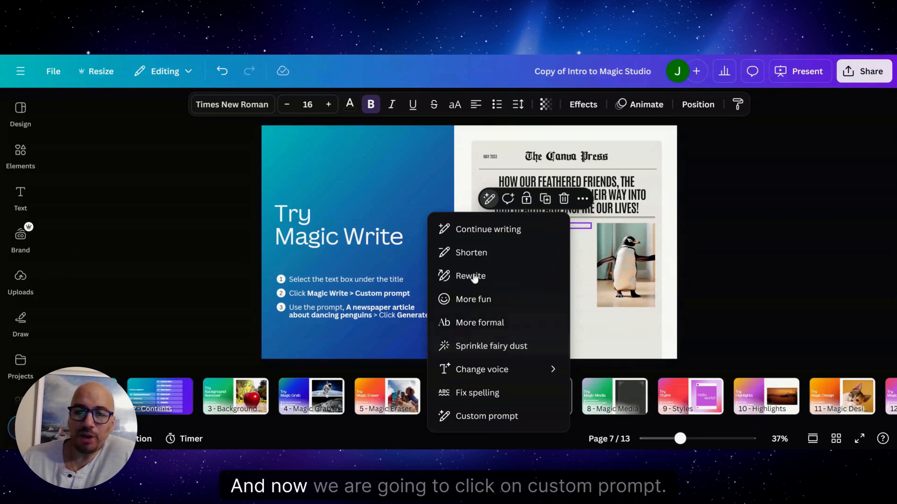
click(482, 417)
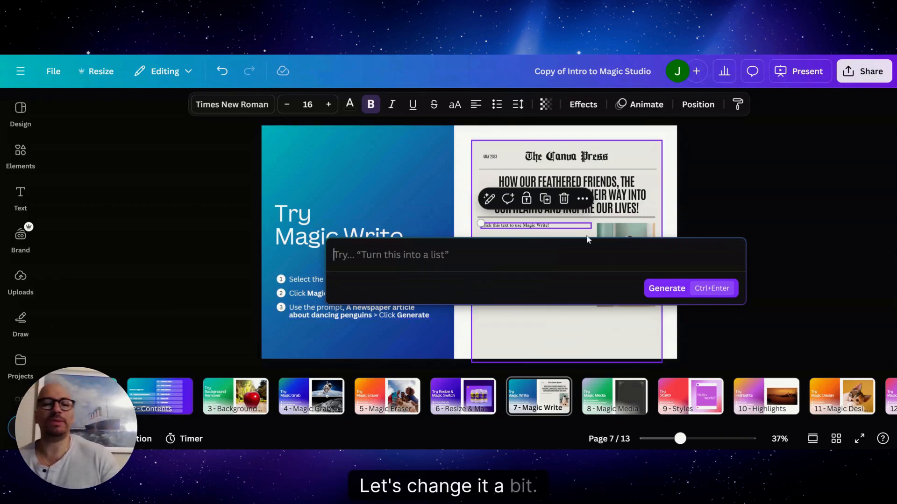
text(A n)
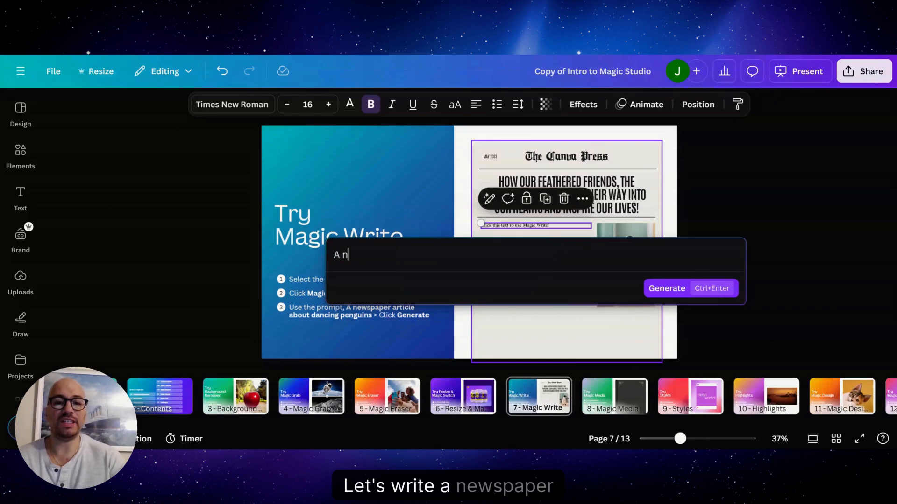
text(ewspaper a)
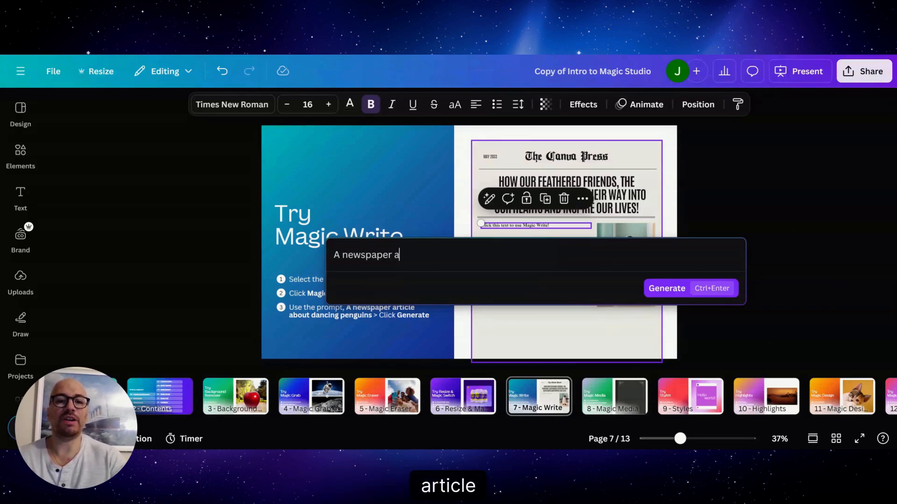
text(rticle about )
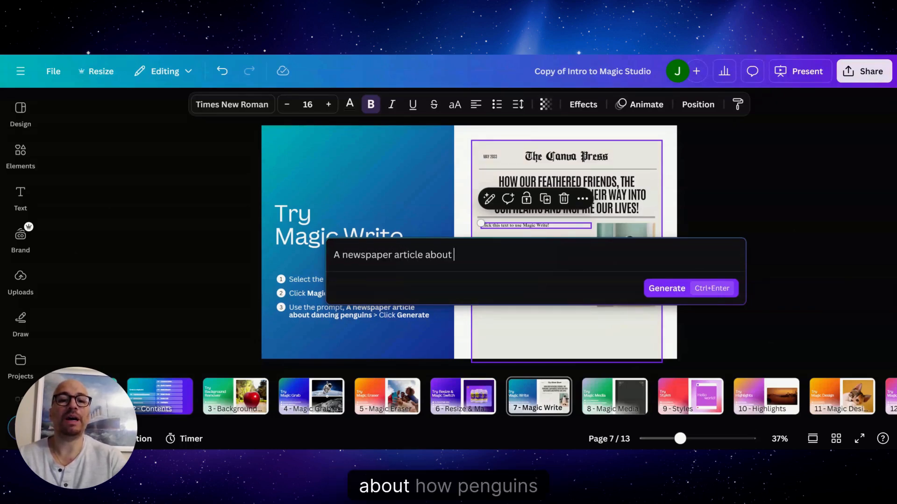
text(how penguin)
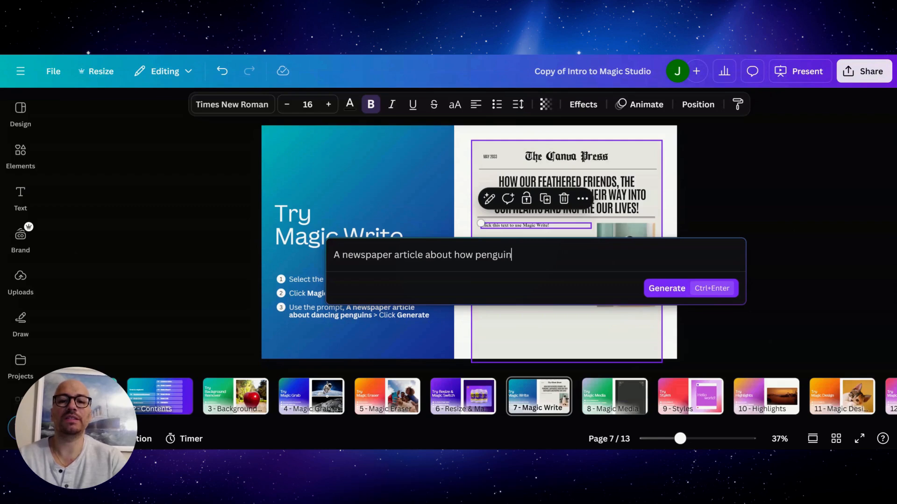
text(s can sns)
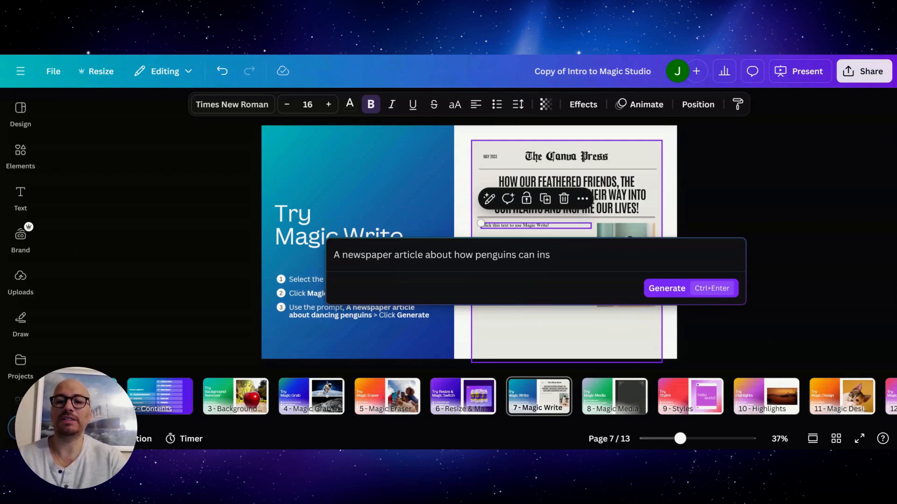
text(pire us i)
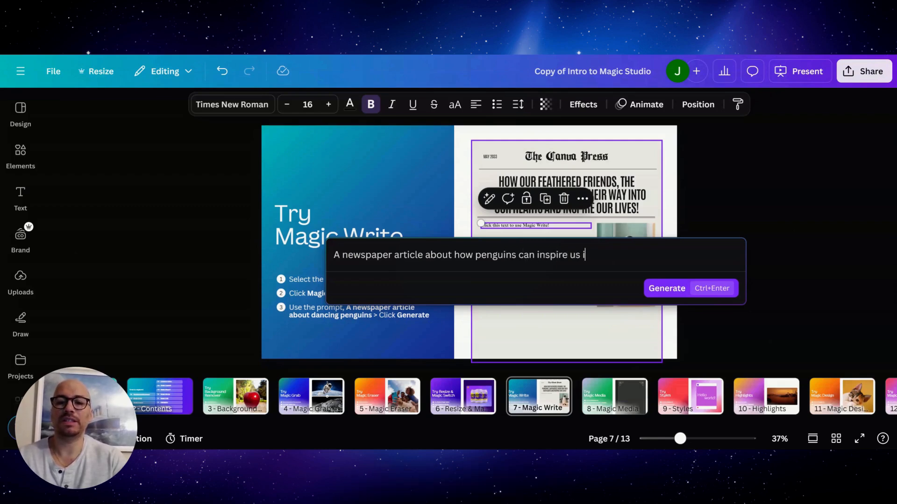
text(n this beautiful life)
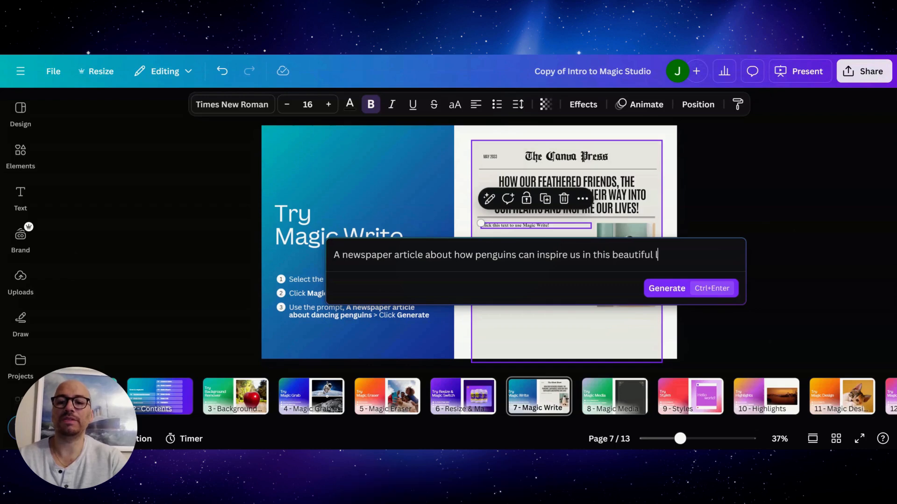
Step: Generate the penguin article with Magic Write, read it through, and replace the placeholder text below the title with it
click(678, 290)
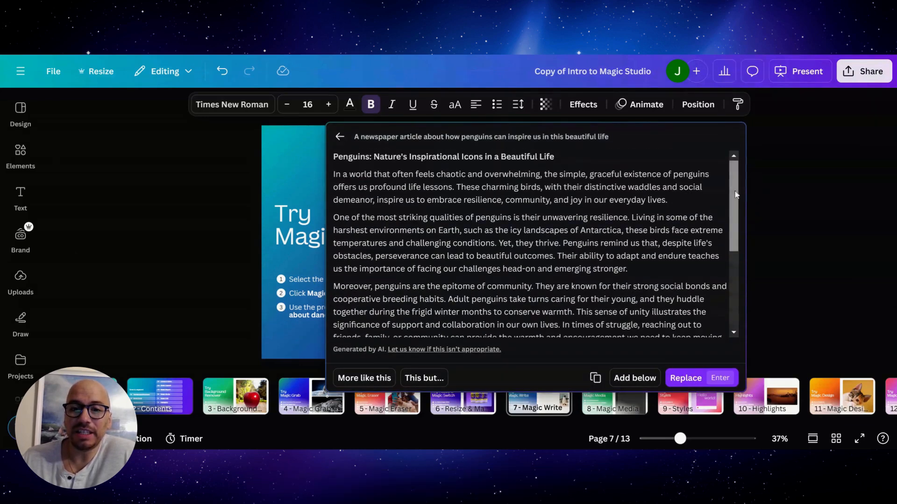
drag(733, 179, 750, 172)
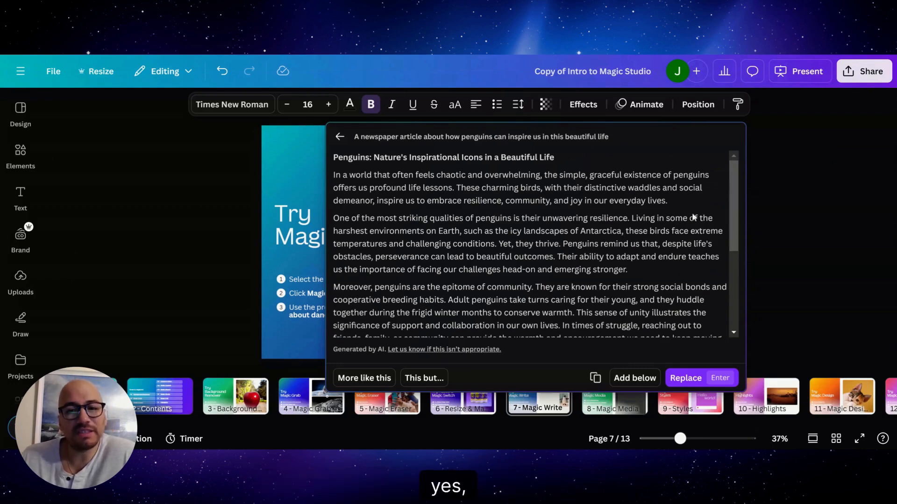
scroll(530, 243, down, 5)
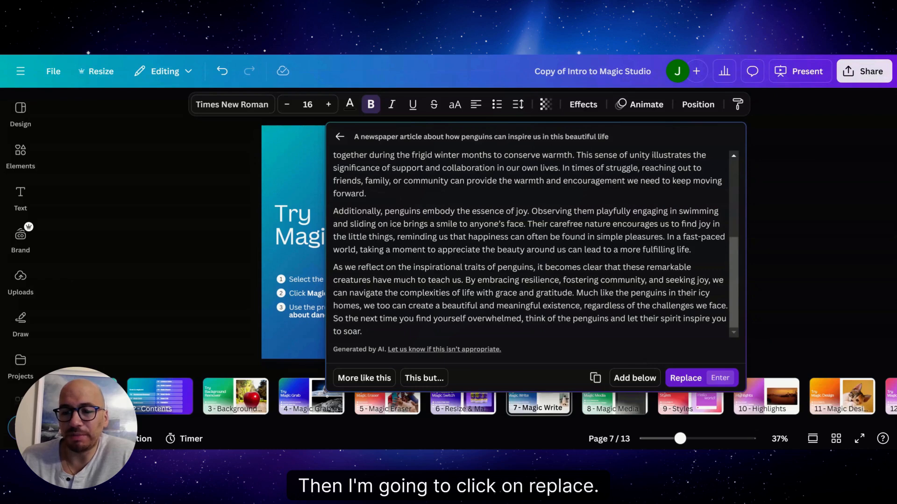
click(686, 378)
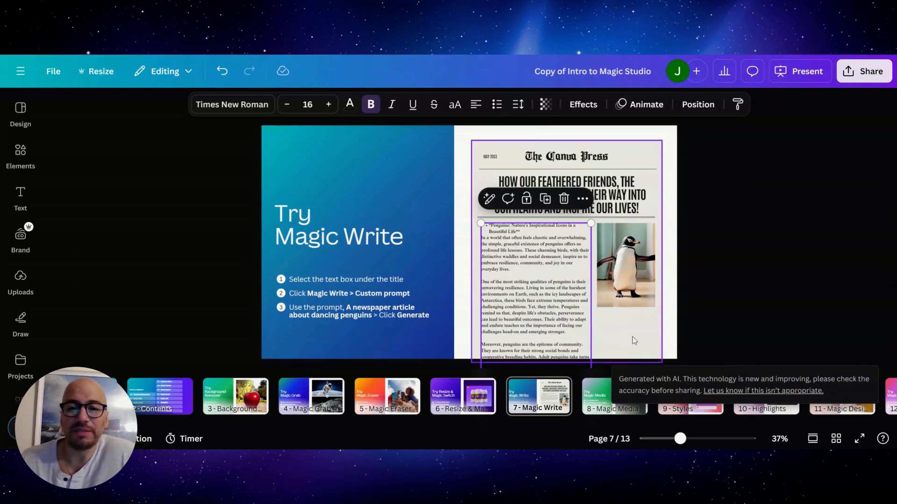
click(842, 238)
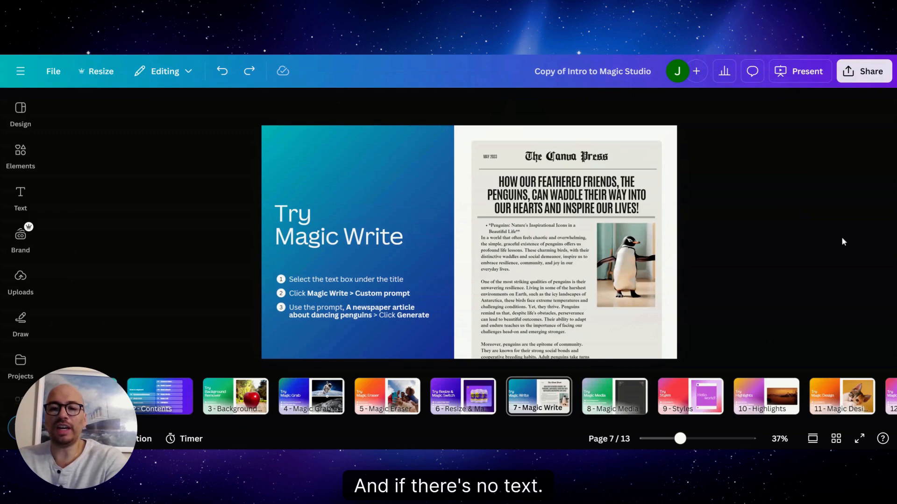
Step: Delete the article text below the newspaper title and start a new Magic Write task from the text tools
click(517, 267)
key(Delete)
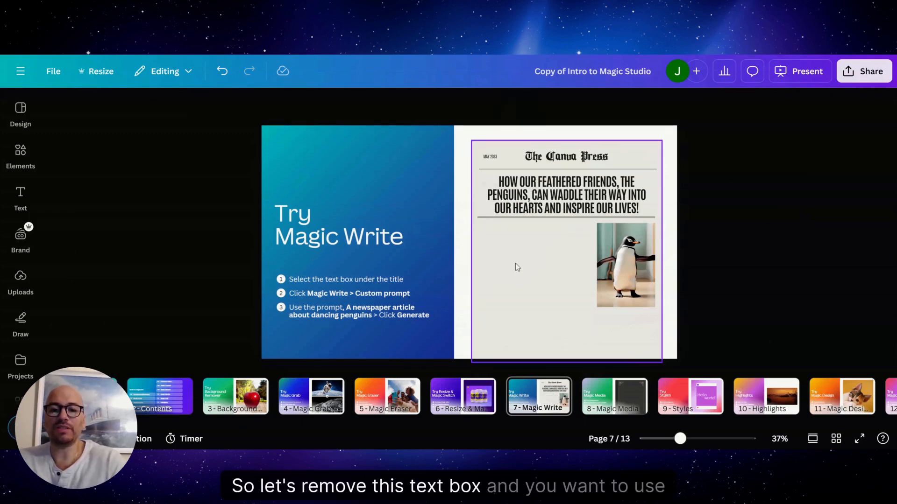
click(20, 213)
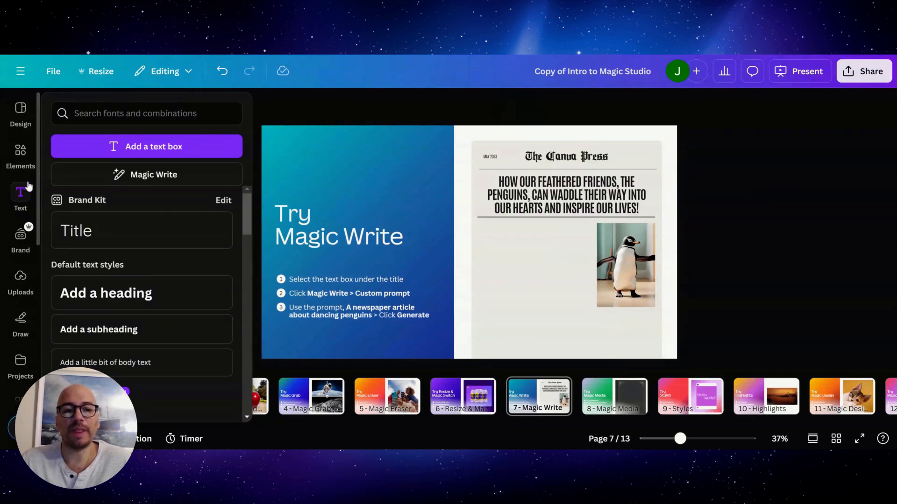
click(172, 178)
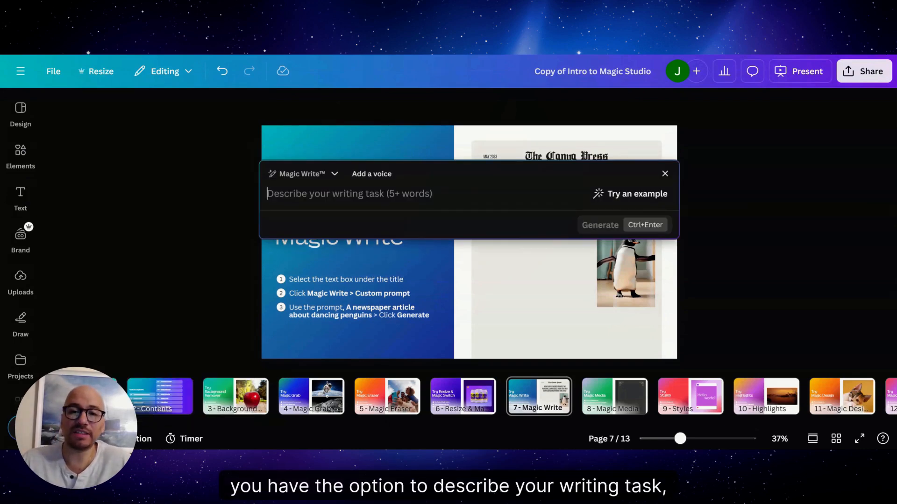
Step: View the form for adding a voice, then generate text from the example prompt "Step by step, explain how to grow a lemon tree"
click(366, 178)
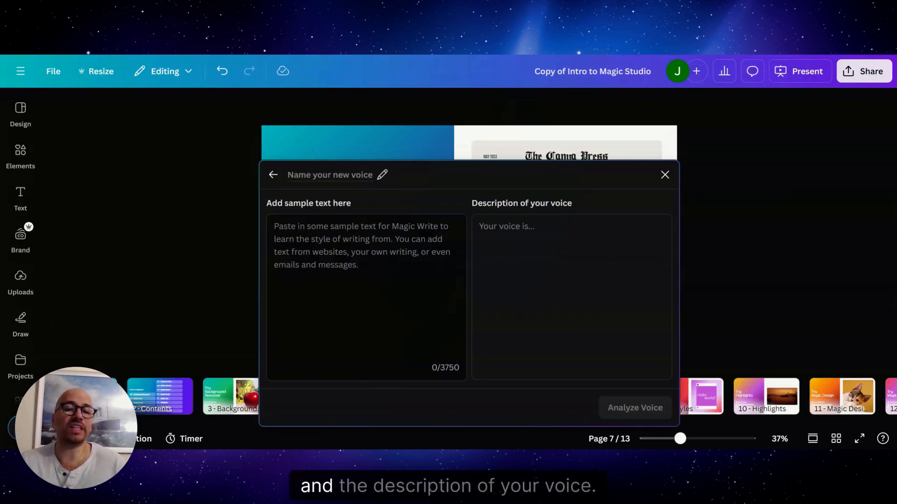
click(275, 176)
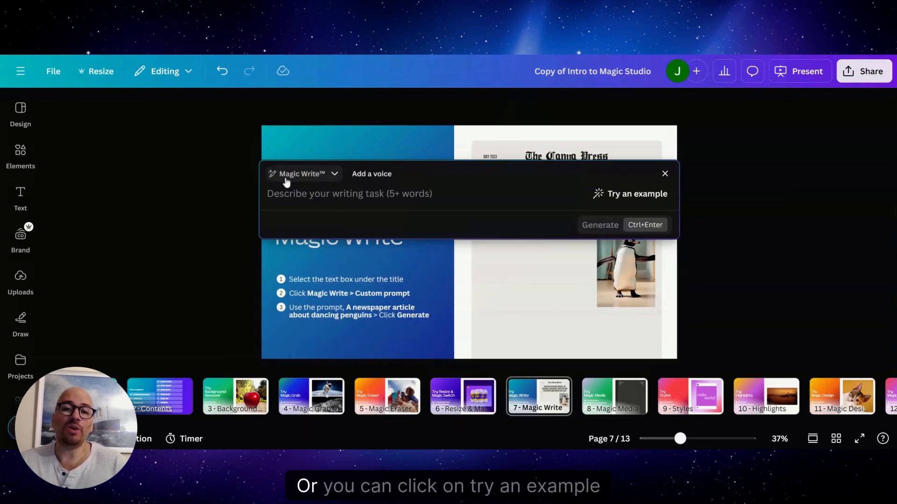
click(635, 194)
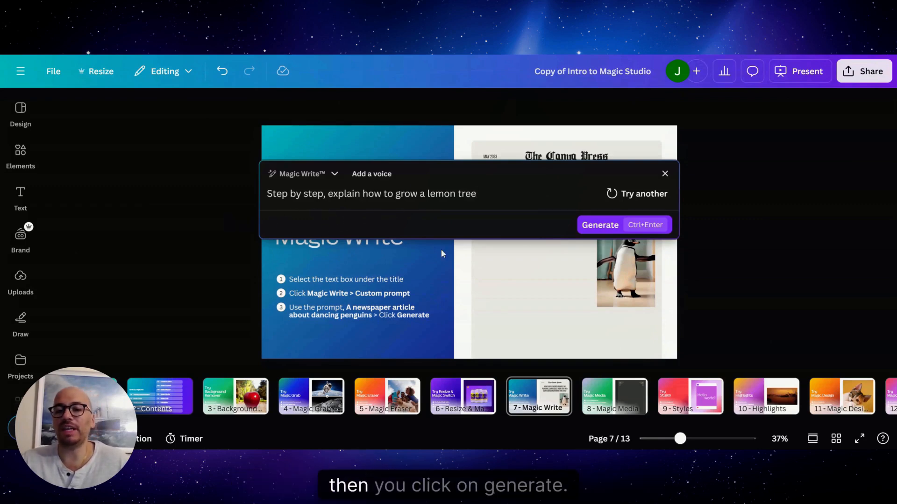
click(600, 225)
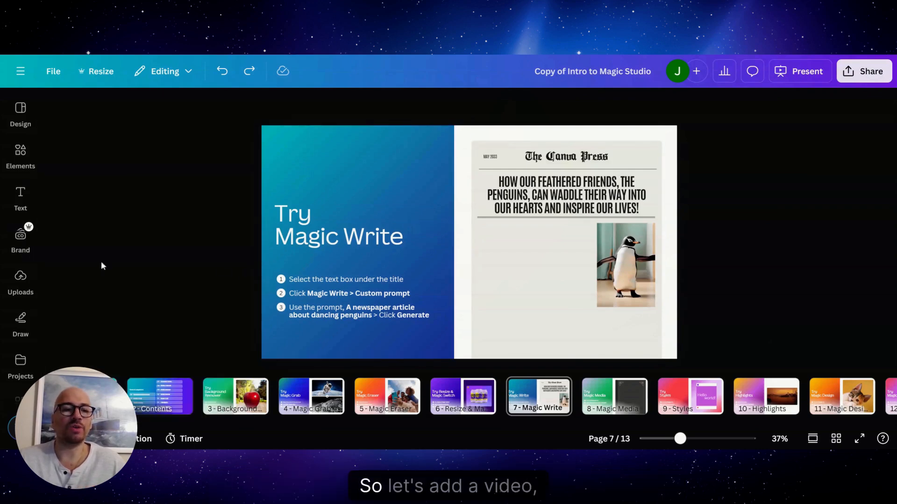
Step: Add the uploaded 5.6 s webcam video to page 7, pause it, and turn on Enhance voice for its audio
click(15, 295)
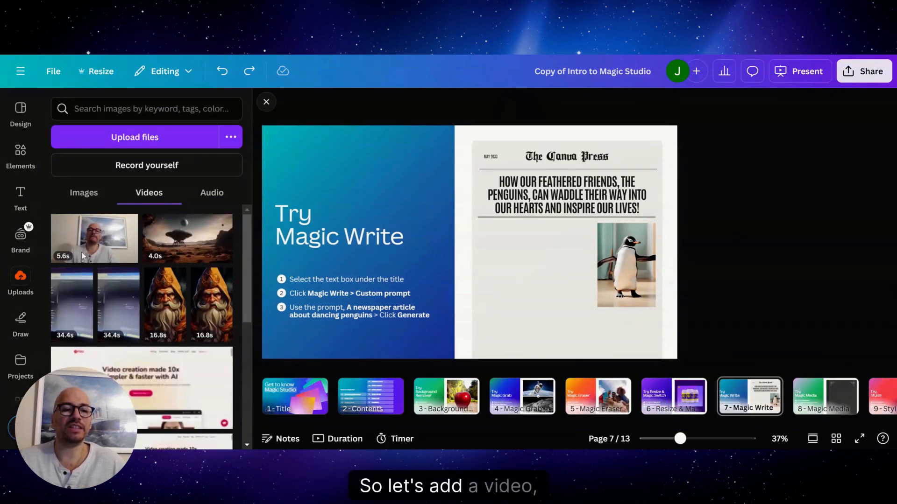
click(94, 235)
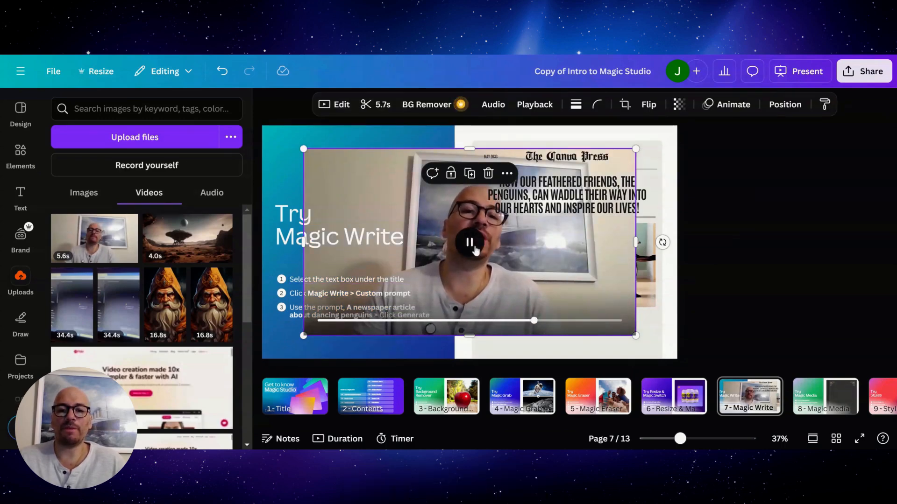
click(448, 254)
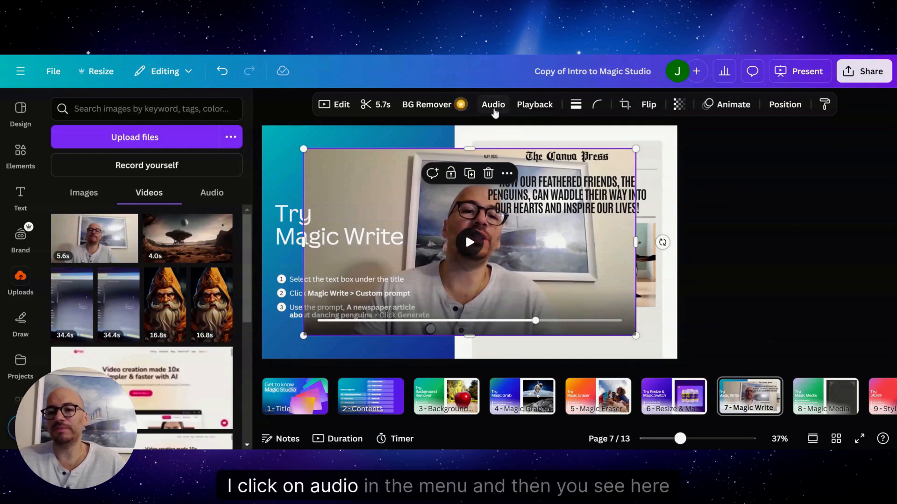
click(493, 106)
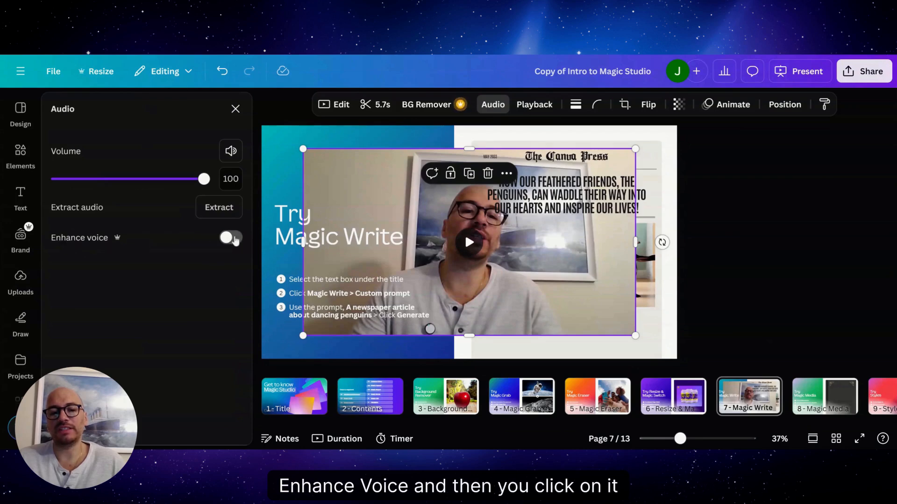
click(232, 239)
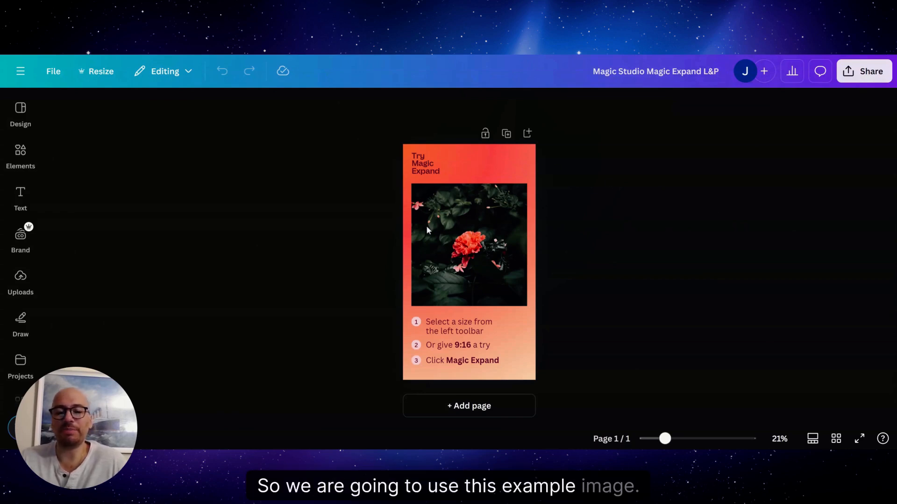
Step: Run Magic Expand on the red flower photo in the Magic Expand design, using the Whole Page size
click(476, 226)
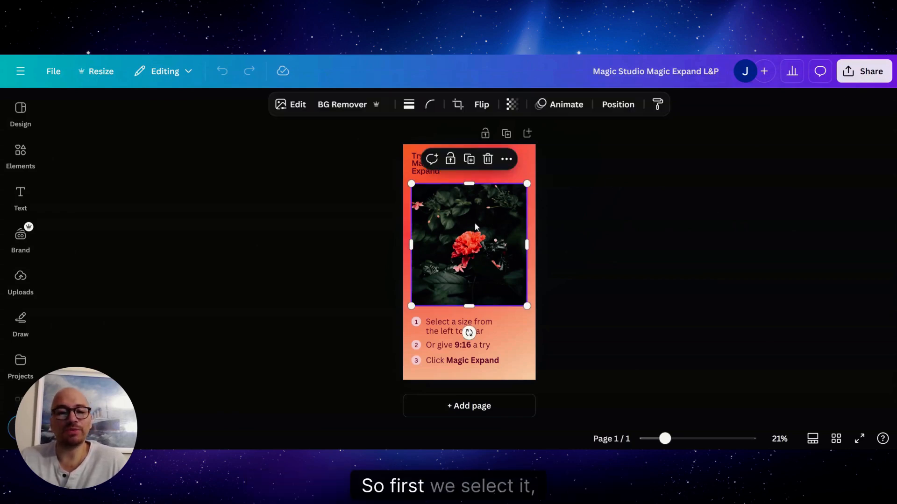
click(295, 105)
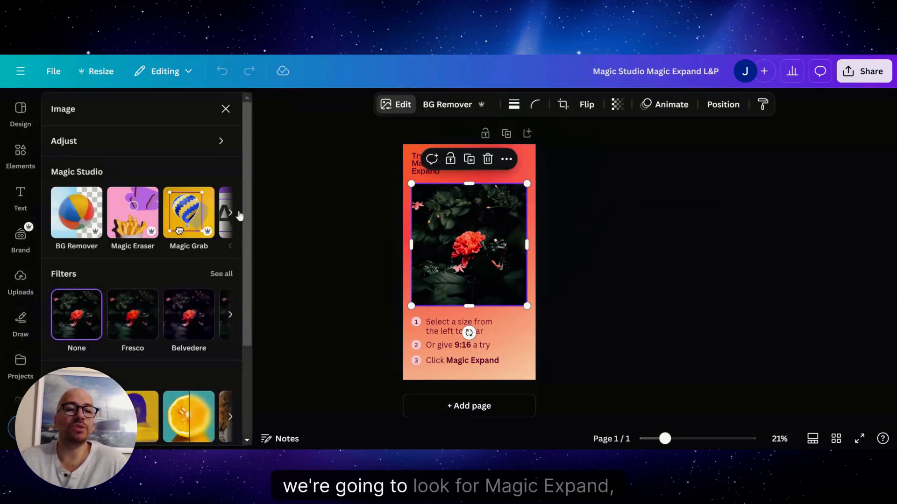
click(230, 216)
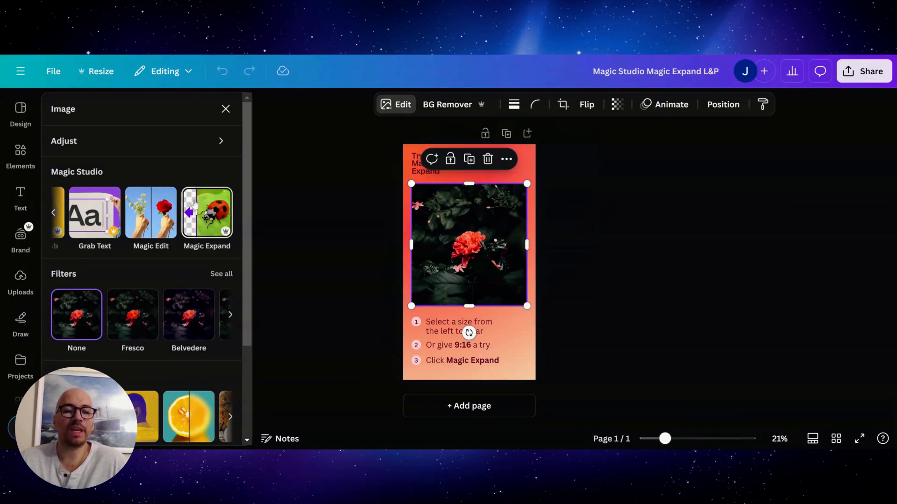
click(202, 212)
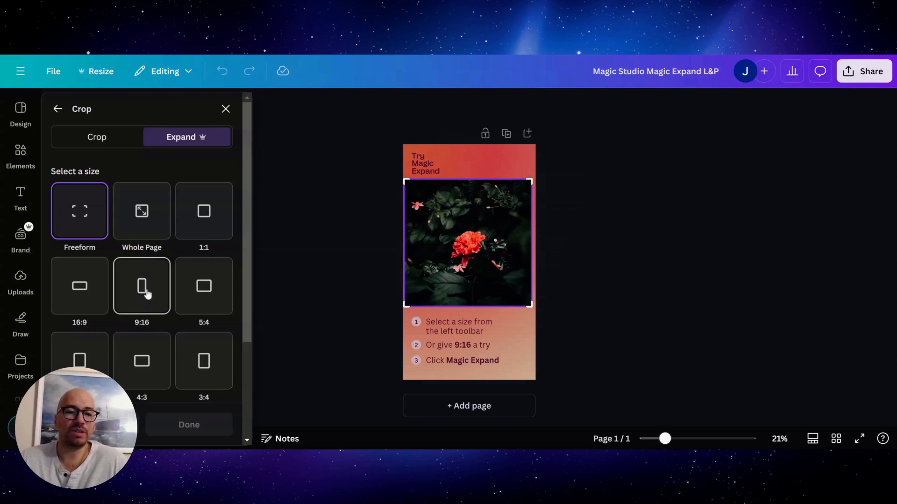
click(143, 211)
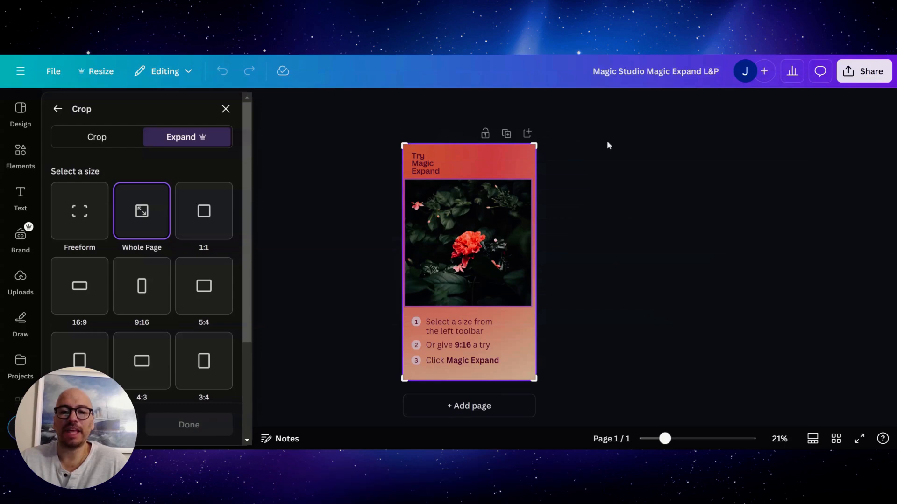
scroll(250, 293, down, 3)
scroll(238, 293, down, 1)
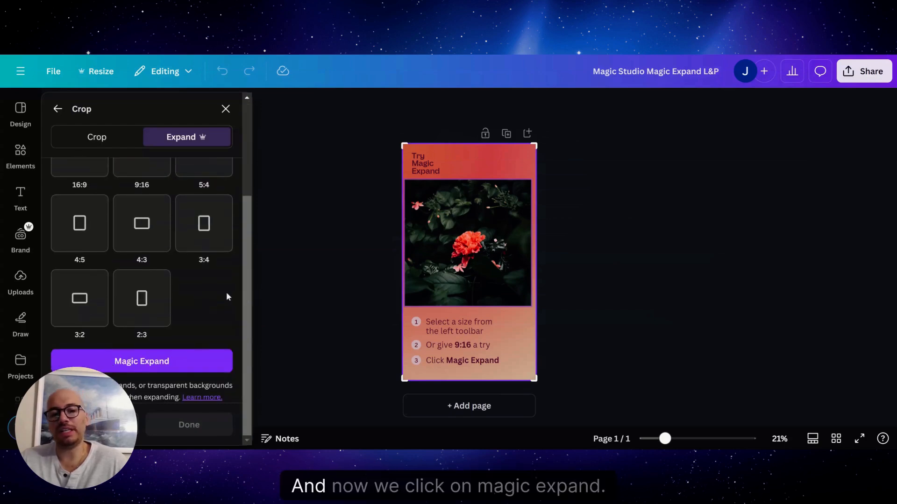
click(146, 362)
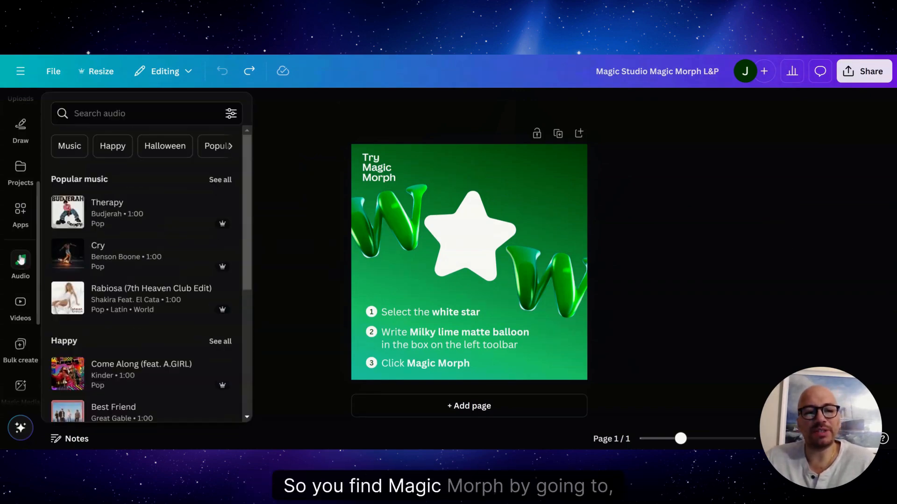
Step: Search the Canva apps for "magic morph" and open the Magic Morph app
click(20, 214)
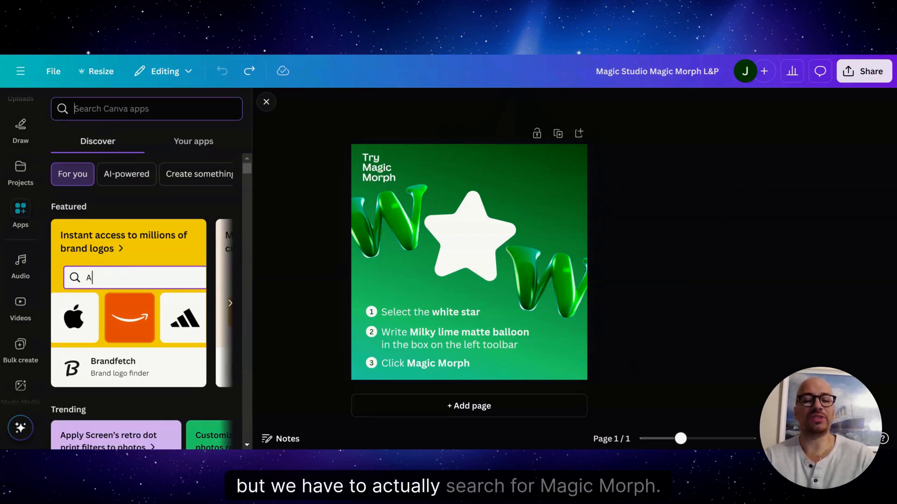
text(mag)
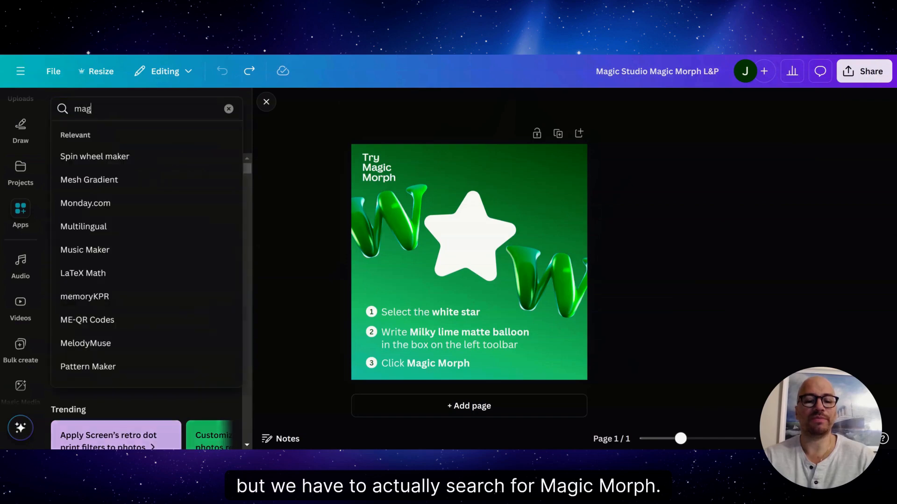
text(ic morph)
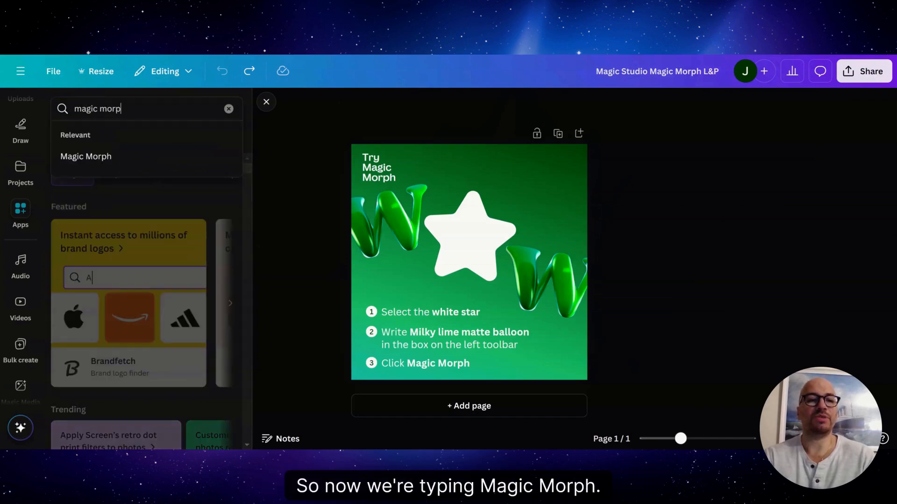
click(65, 157)
click(64, 160)
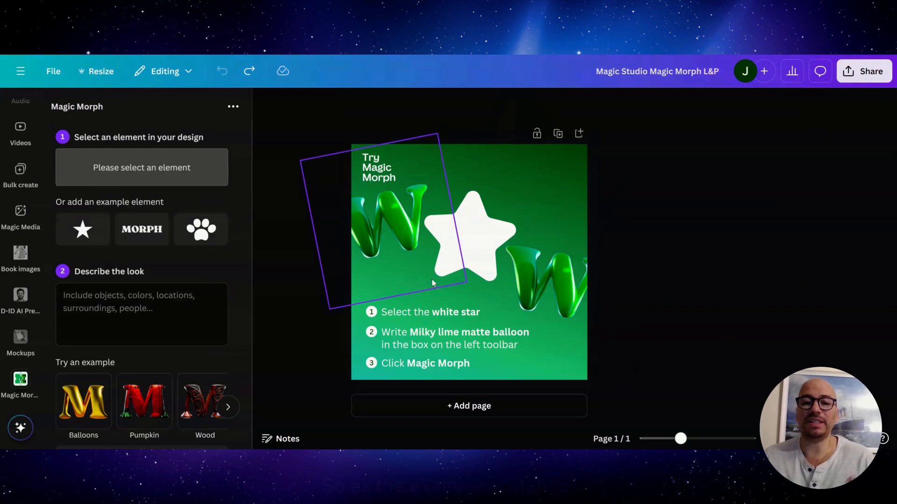
Step: Generate Magic Morph versions of the white star with the look described as "Milky lime matte balloon"
click(473, 251)
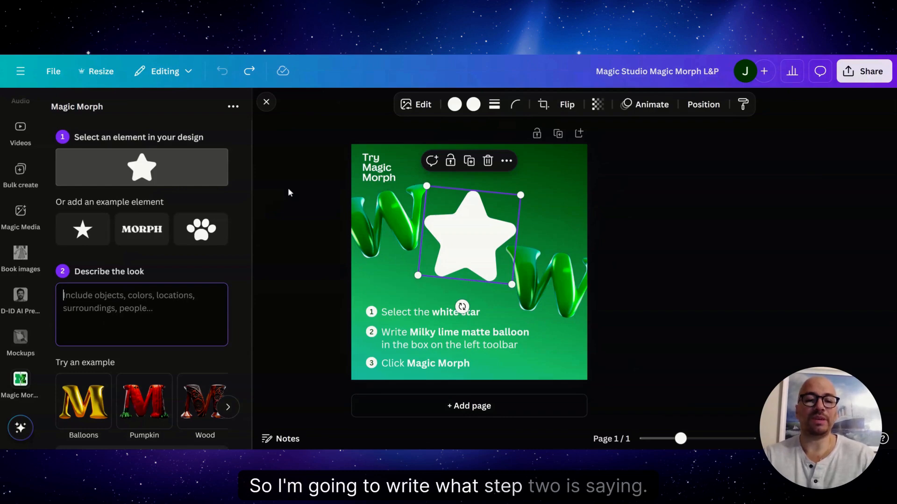
text(Milky)
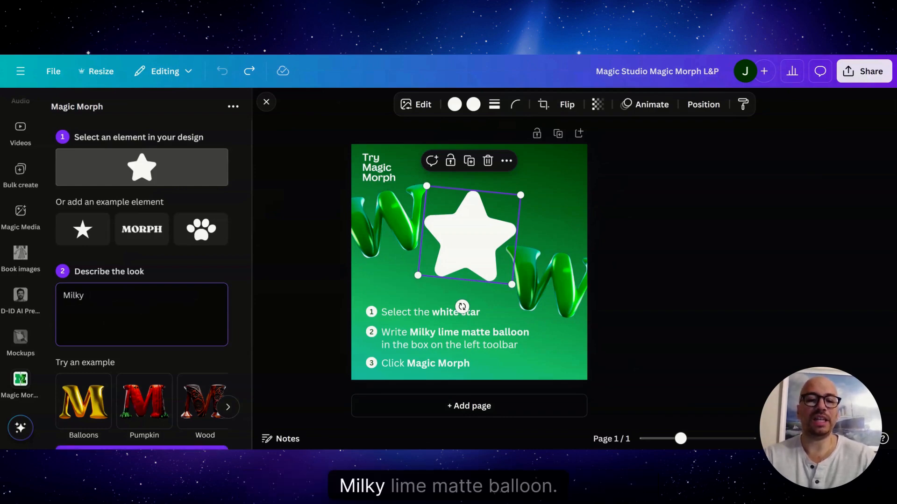
text( lime matte balloon)
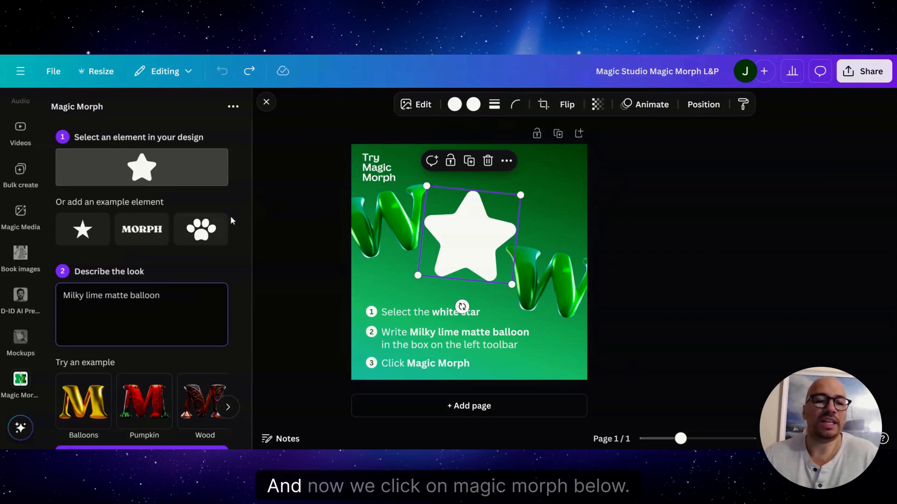
scroll(230, 215, down, 1)
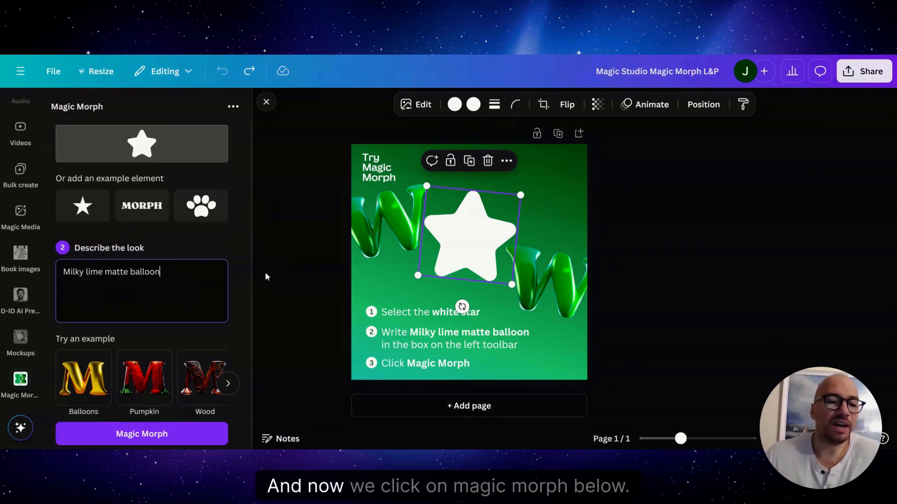
click(149, 435)
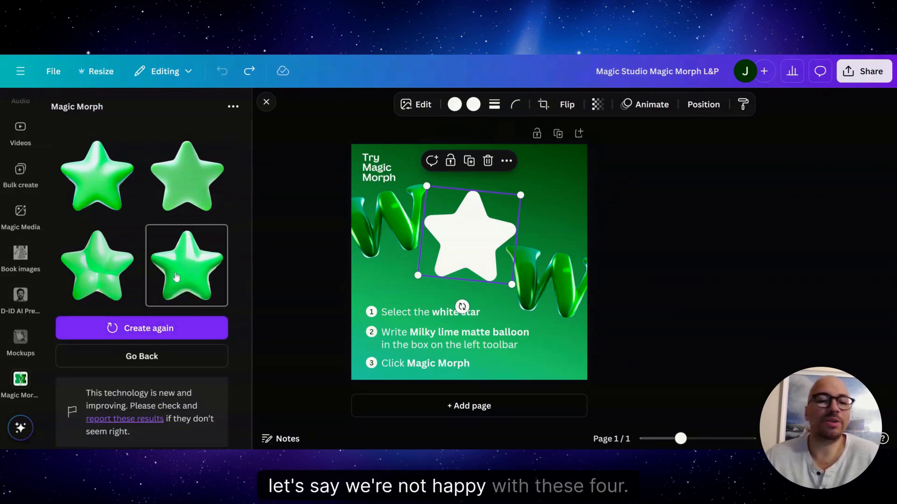
Step: Create a fresh set of morphed stars and place the first one over the white star in the design
click(152, 332)
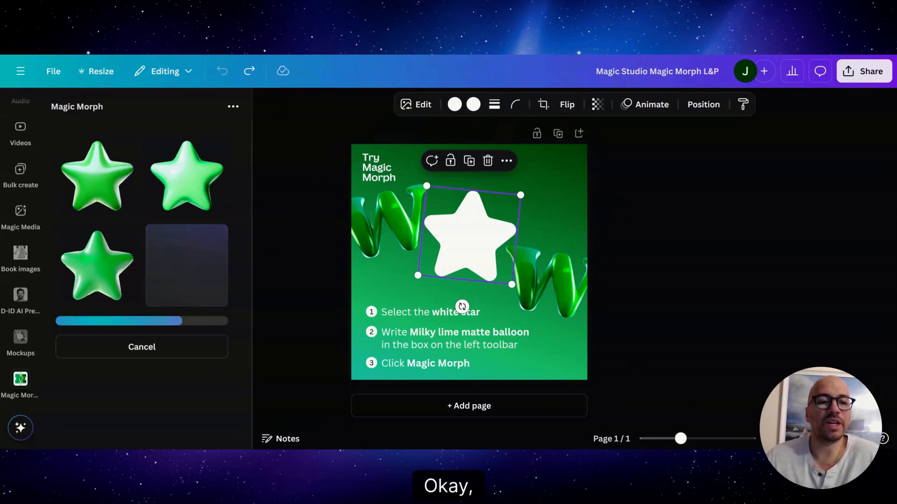
click(96, 188)
drag(88, 191, 470, 252)
click(471, 200)
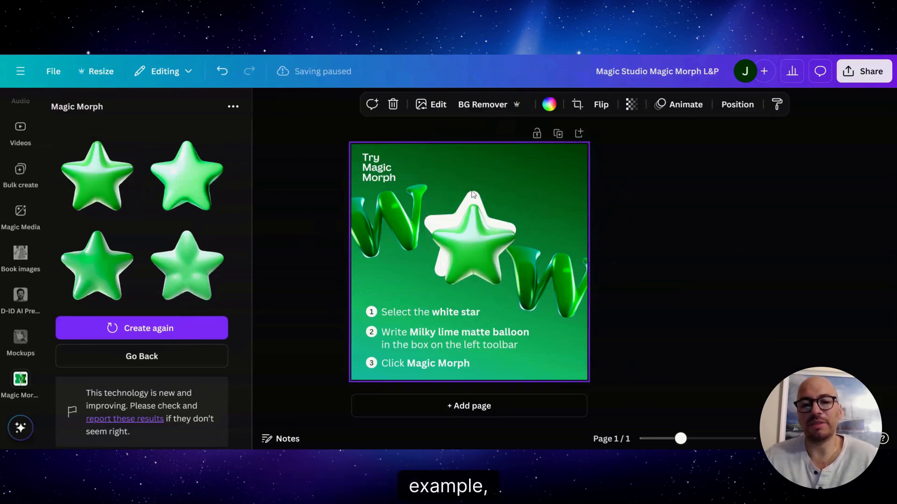
Step: Delete the white star and tilt the green morphed star slightly clockwise
key(Delete)
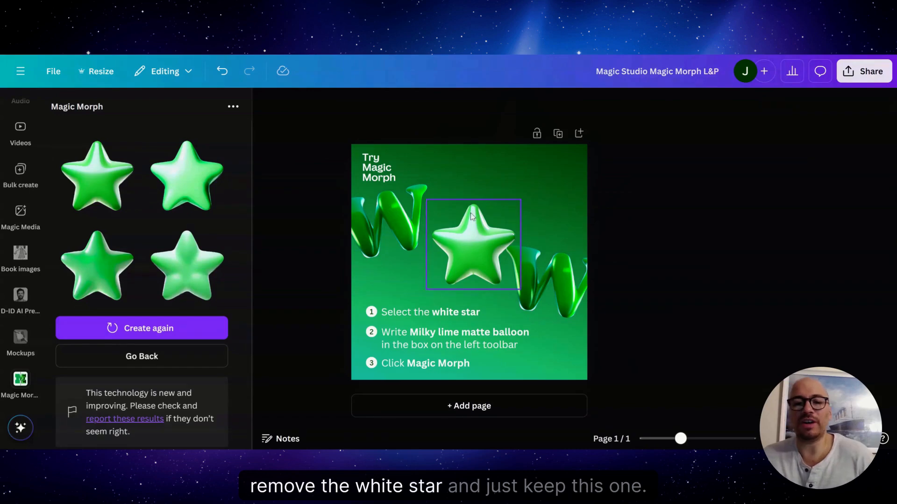
click(472, 236)
drag(471, 312, 447, 312)
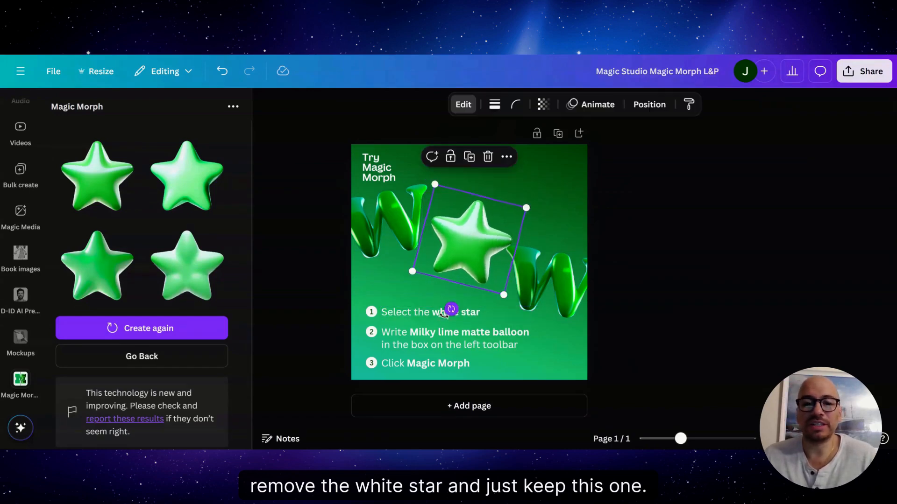
Step: Generate new Magic Morph results with the look described as "A pink bright star with a smiley face"
click(123, 362)
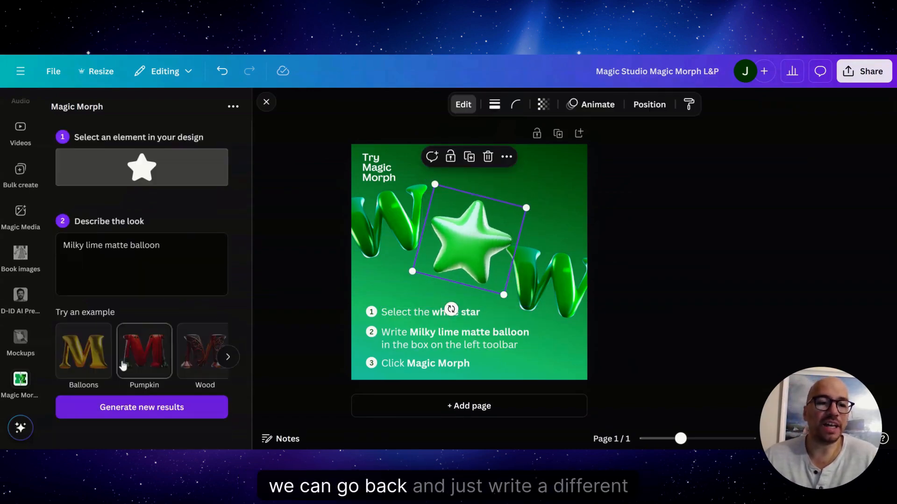
key(BackSpace)
key(BackSpace)
key(BackSpace)
key(BackSpace)
key(BackSpace)
key(BackSpace)
key(BackSpace)
key(BackSpace)
key(BackSpace)
key(BackSpace)
key(BackSpace)
key(BackSpace)
key(BackSpace)
key(BackSpace)
key(BackSpace)
key(BackSpace)
key(BackSpace)
key(BackSpace)
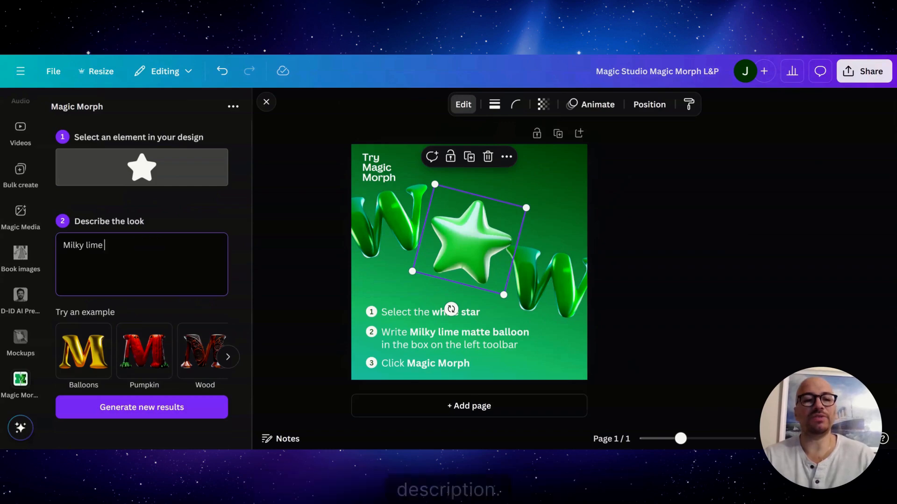
text(A)
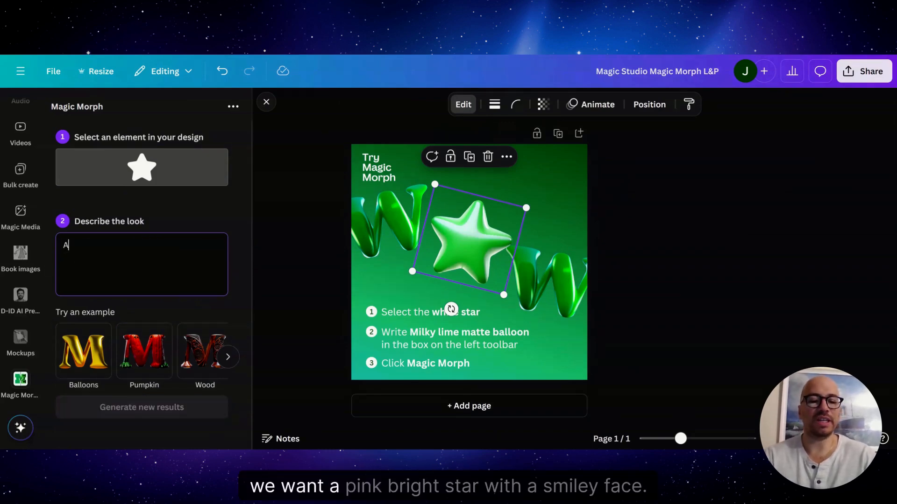
text( pink bright st)
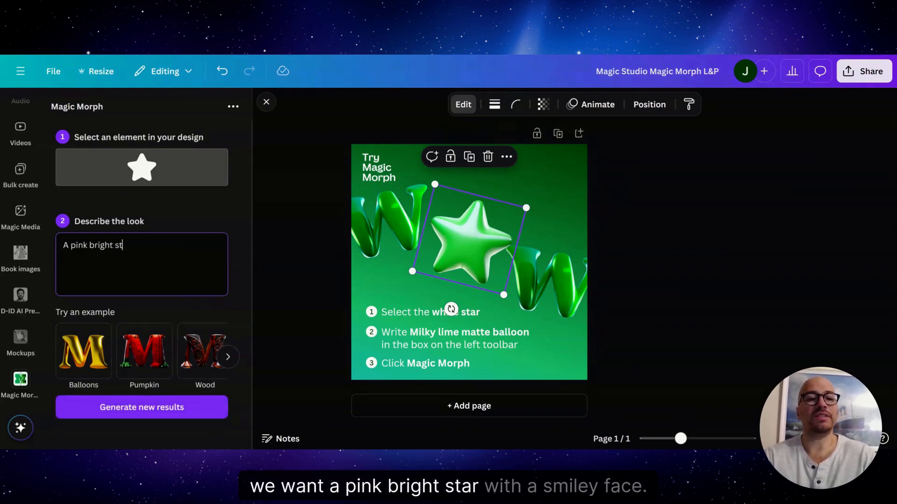
text(ar with a smiley)
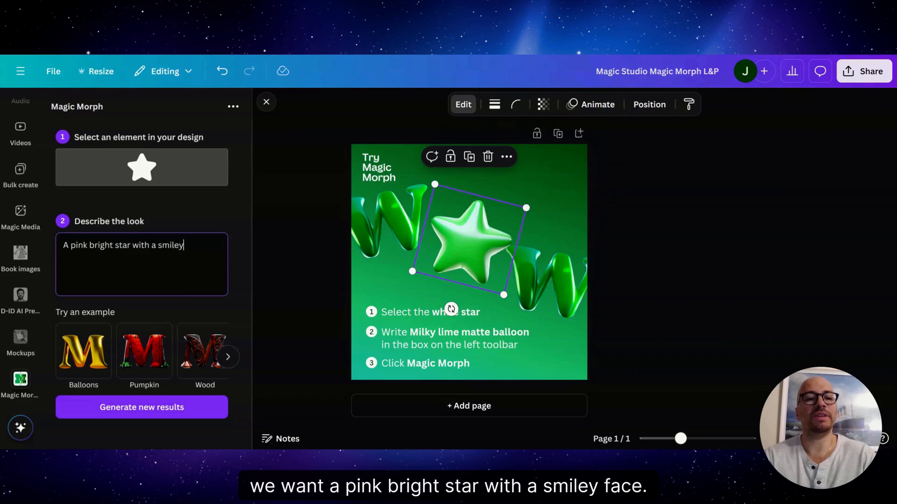
text( face)
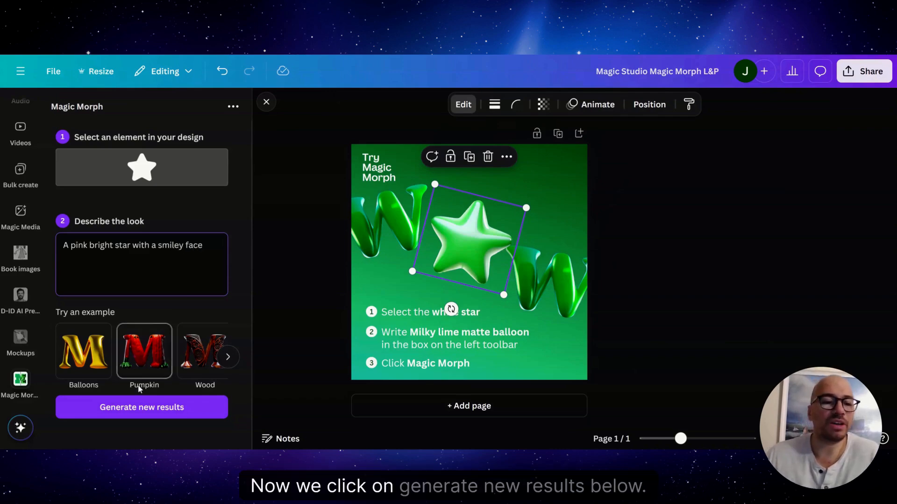
click(127, 409)
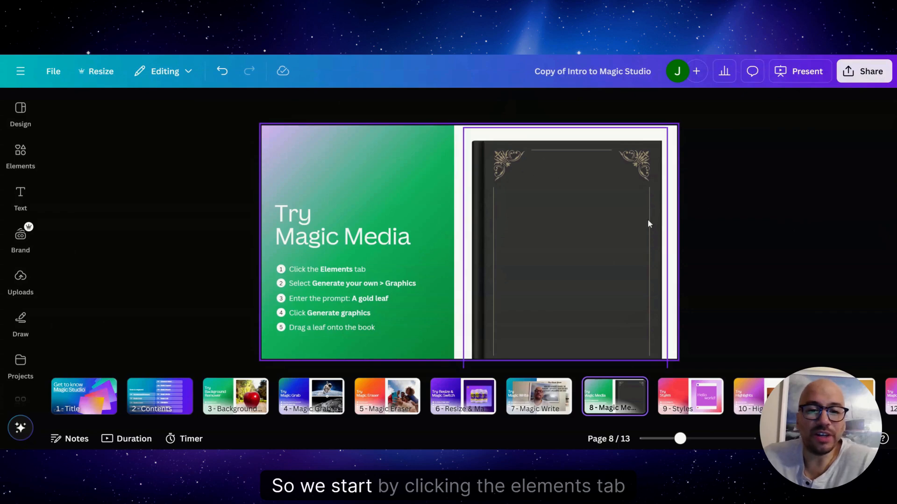
Step: Generate Magic Media graphics from the prompt "a gold leaf" and place the maple leaf framed by small leaves on the book cover
click(20, 157)
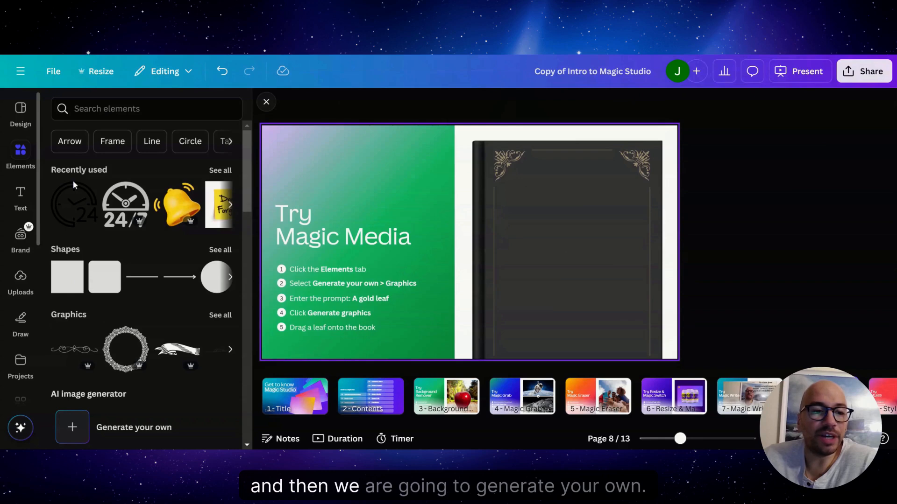
click(74, 431)
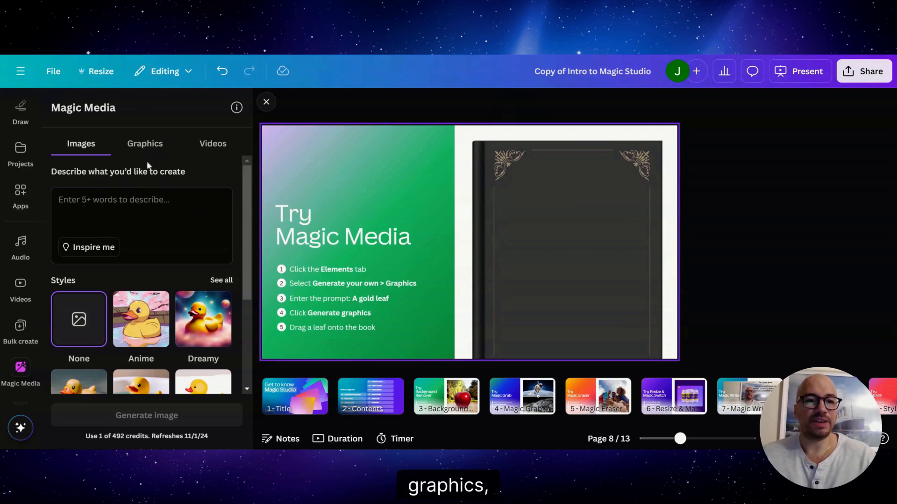
click(141, 145)
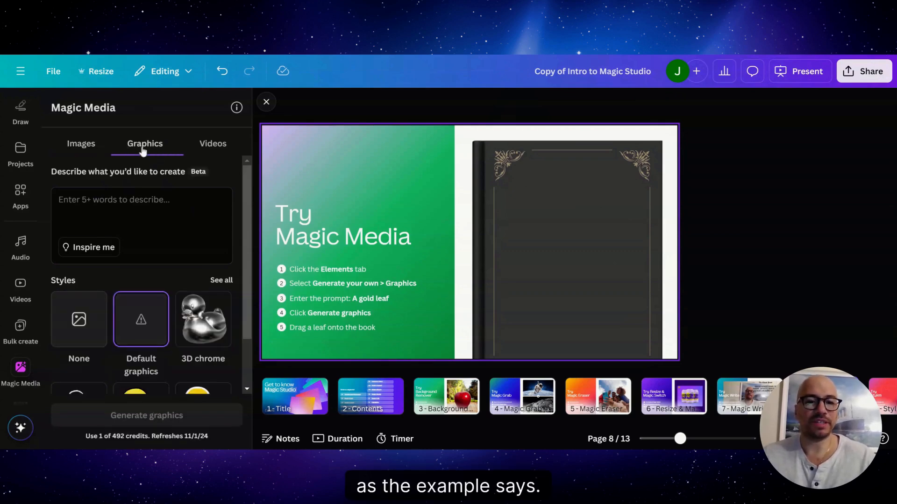
text(a)
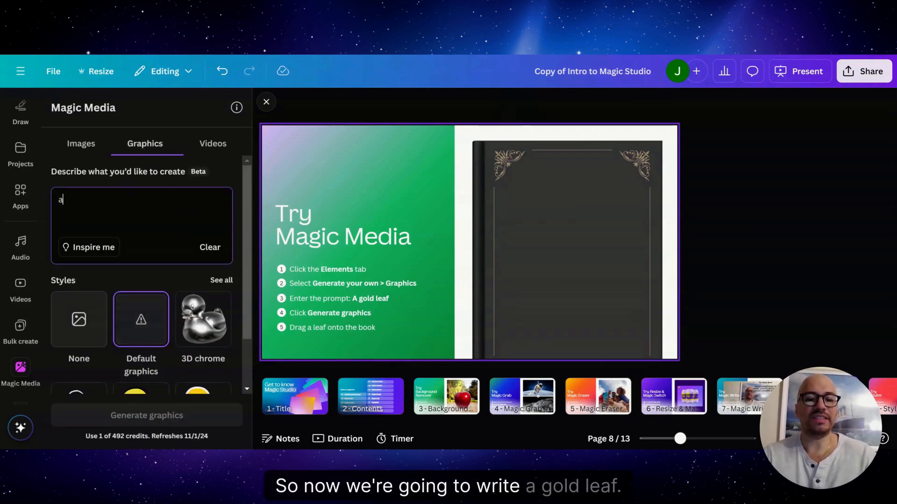
text( gold leaf)
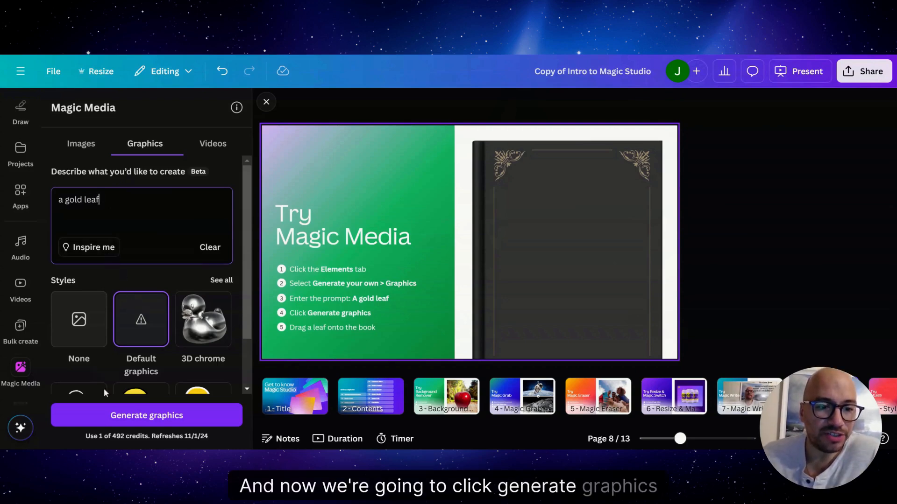
click(141, 416)
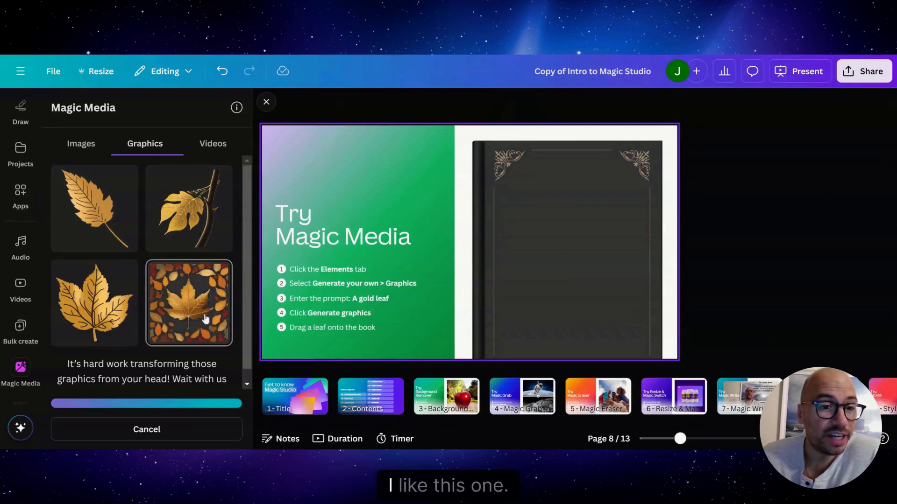
click(183, 310)
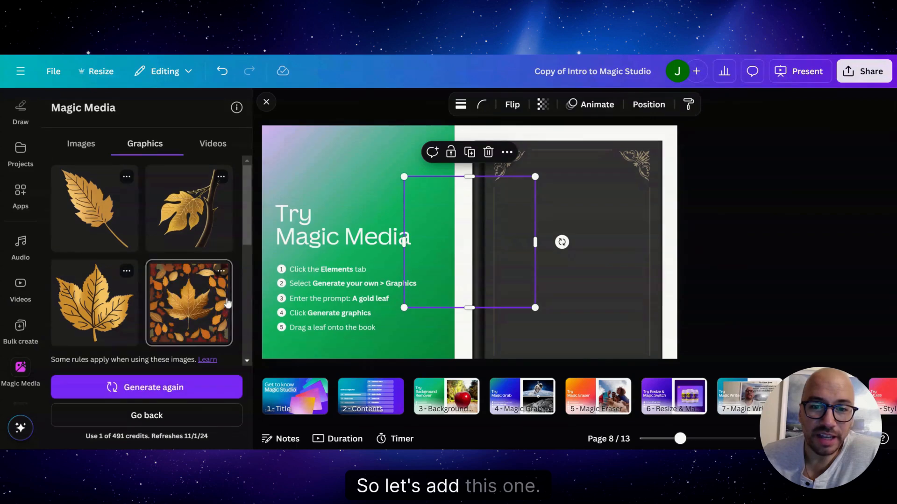
drag(456, 256, 562, 246)
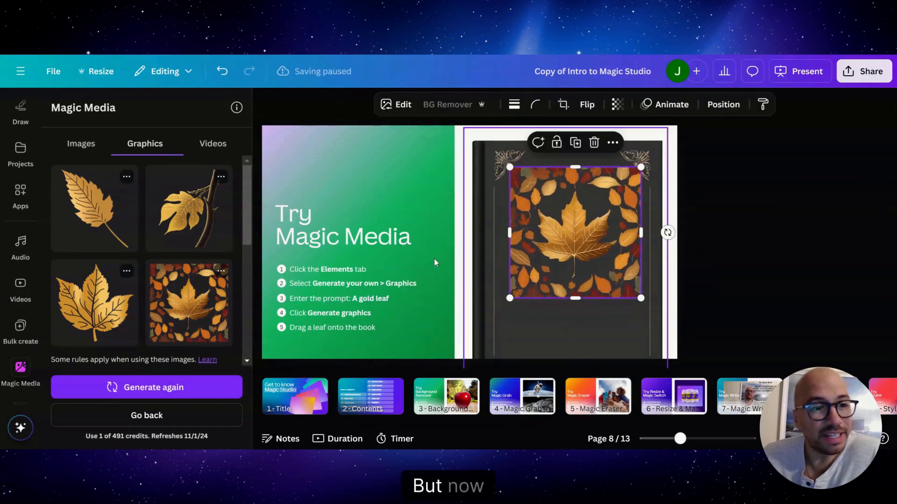
Step: Generate Magic Media images from the prompt "A gold leaf" and place the photo of the leaf hanging from a branch on the book
click(80, 149)
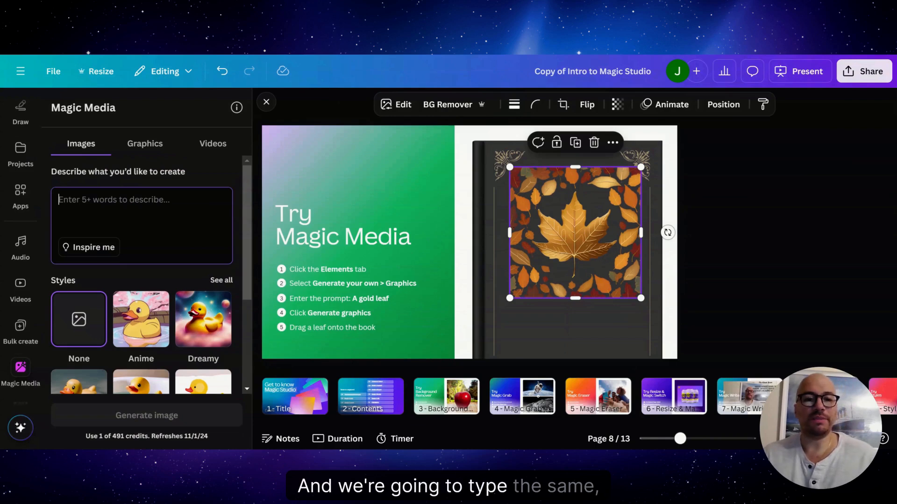
text(A gold leaf)
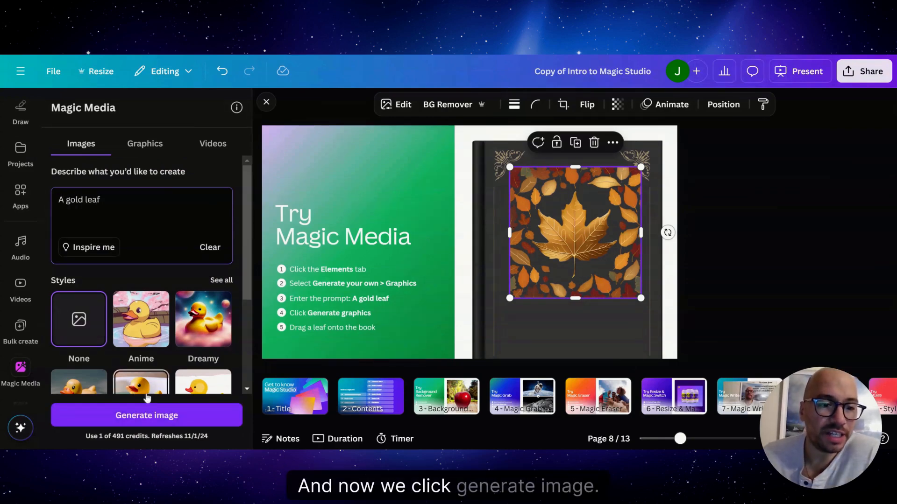
click(155, 415)
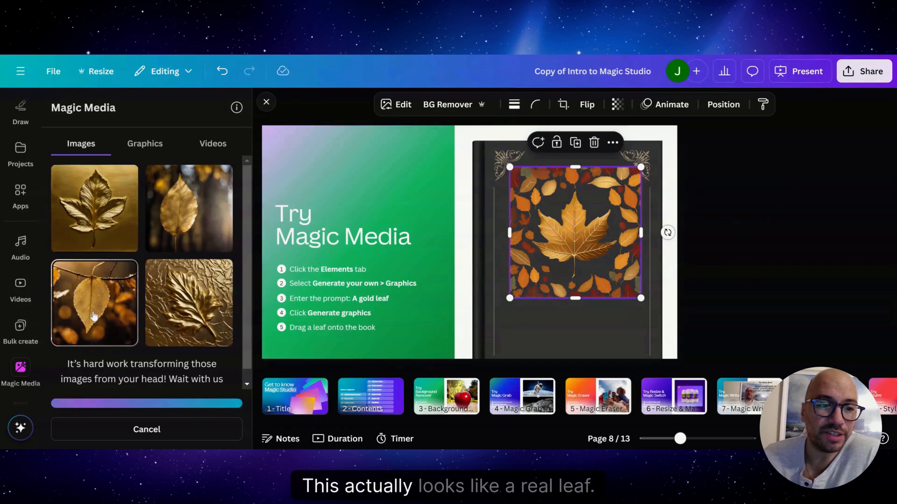
drag(93, 317, 580, 291)
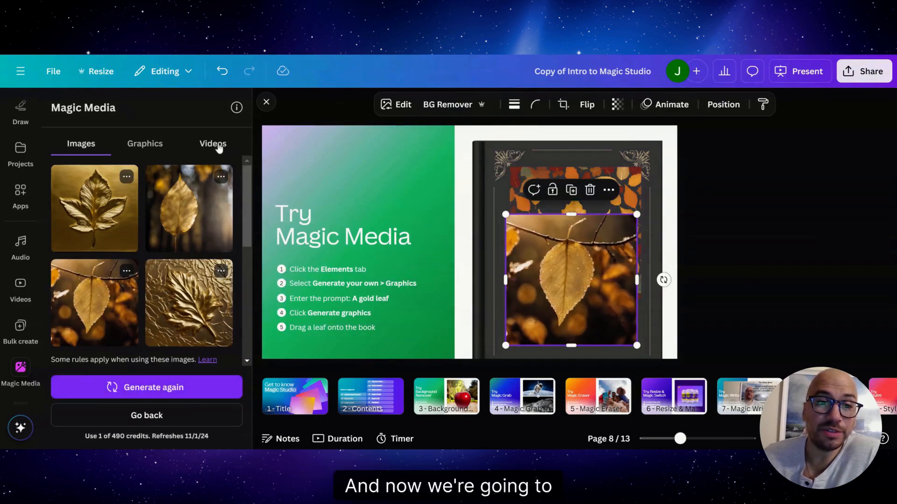
Step: Generate a Magic Media video from the prompt "Gold leaf"
click(217, 145)
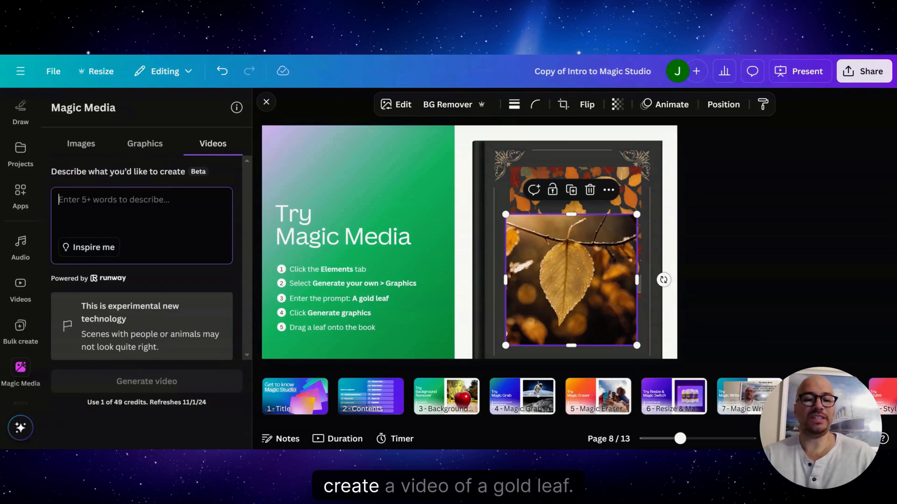
text(Gold leaf)
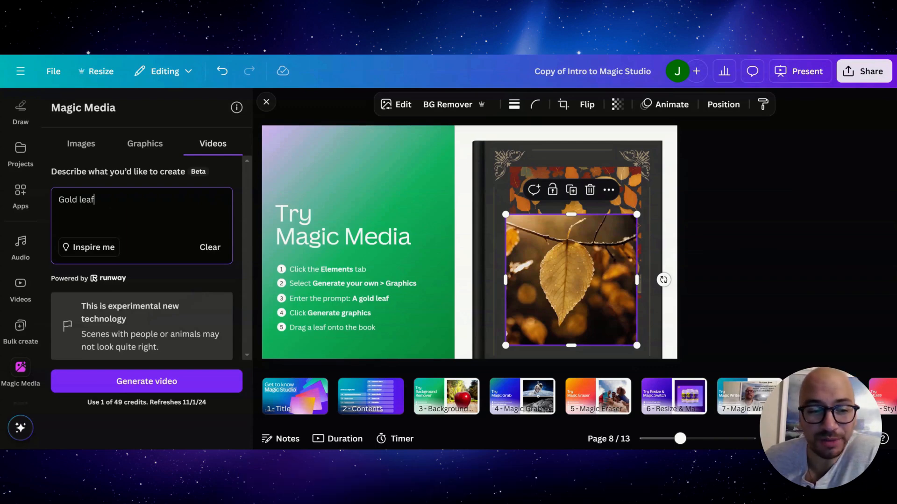
click(132, 382)
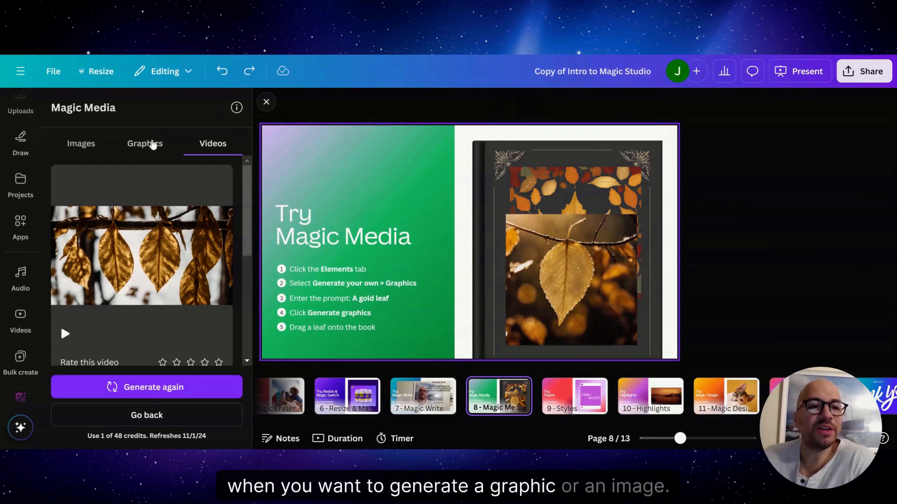
Step: Return to Magic Media image generation and enter the prompt "A gold leaf"
click(82, 143)
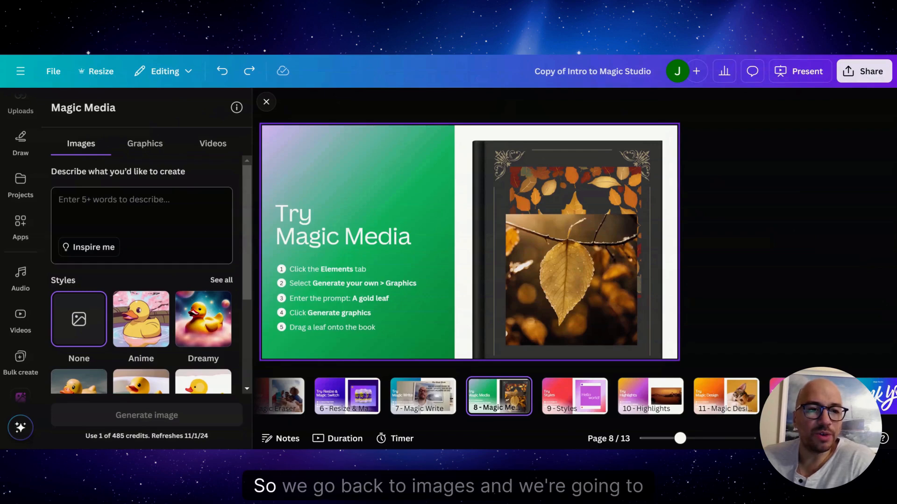
click(85, 205)
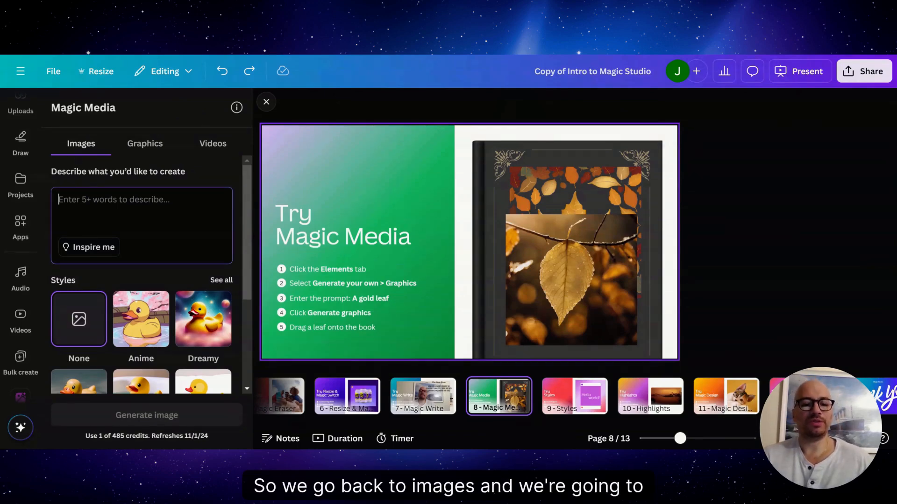
text(A)
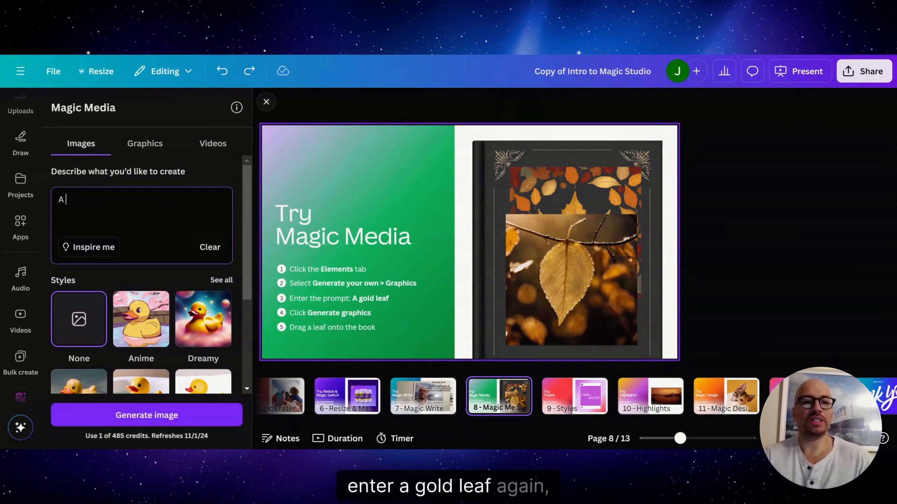
text( gold leaf)
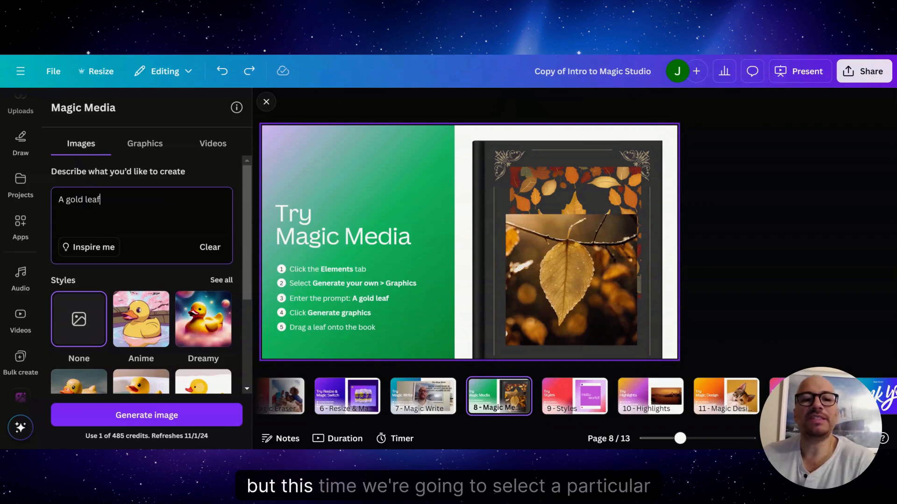
Step: Look through the complete list of image styles, including the photography and digital art groups, and return to the prompt
scroll(205, 277, down, 2)
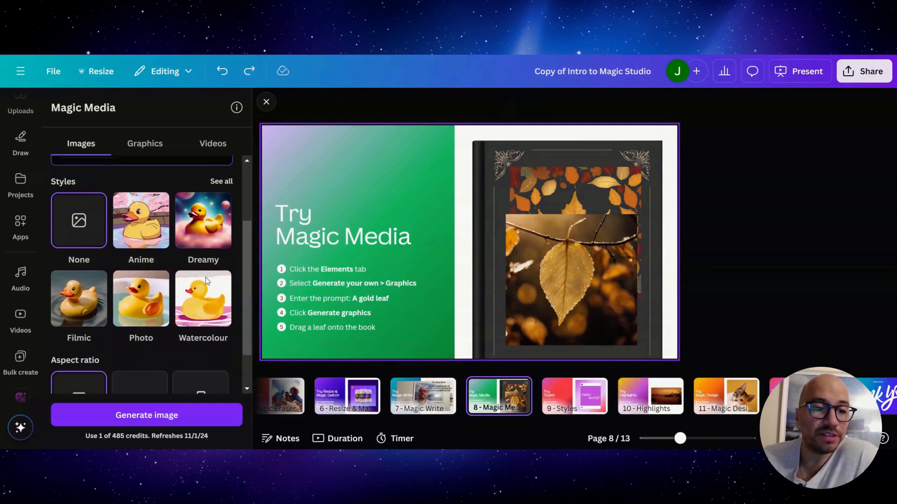
scroll(204, 274, up, 2)
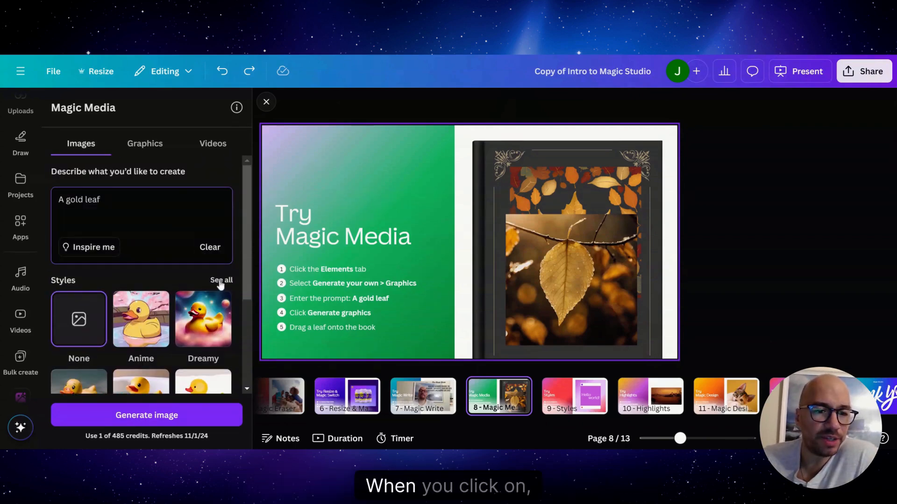
click(221, 281)
scroll(220, 284, down, 5)
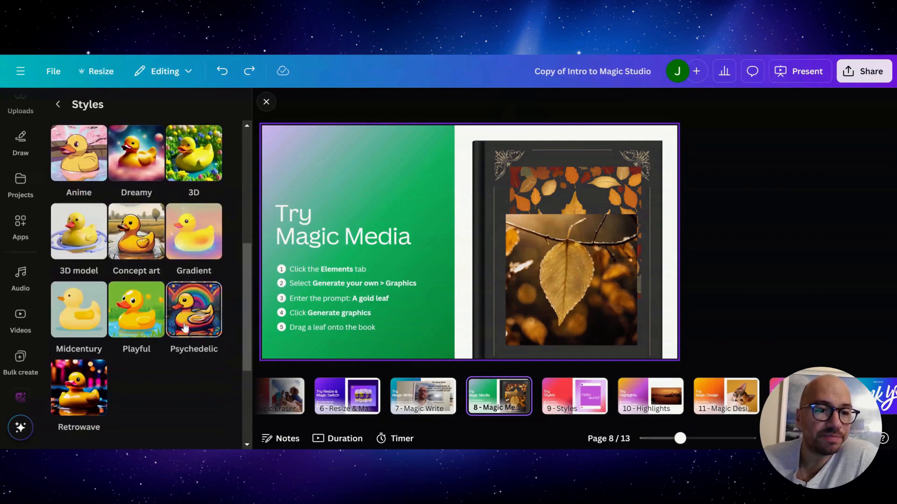
scroll(187, 299, up, 5)
scroll(163, 293, up, 2)
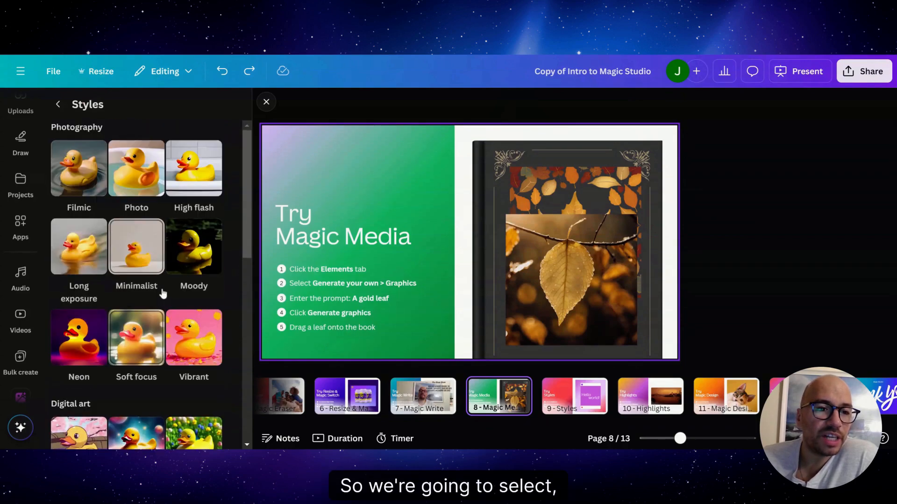
click(56, 108)
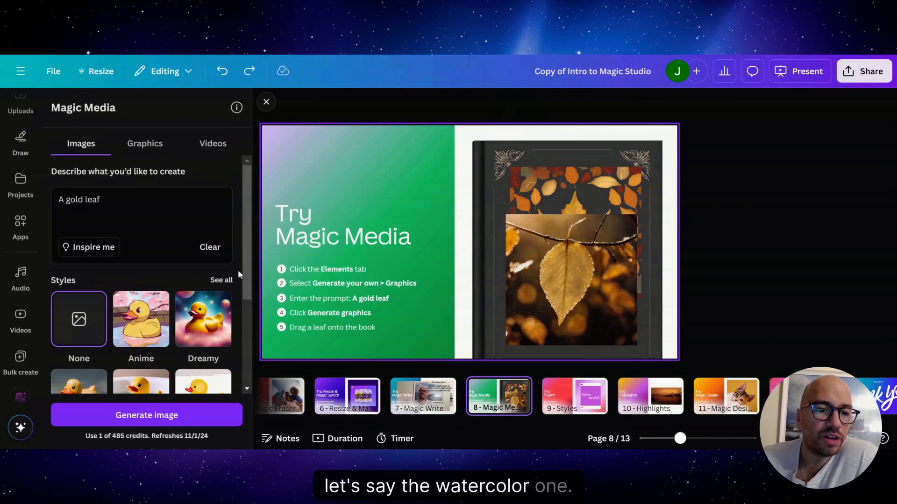
Step: Choose the Watercolour style and generate the gold leaf images
scroll(220, 285, down, 3)
click(199, 299)
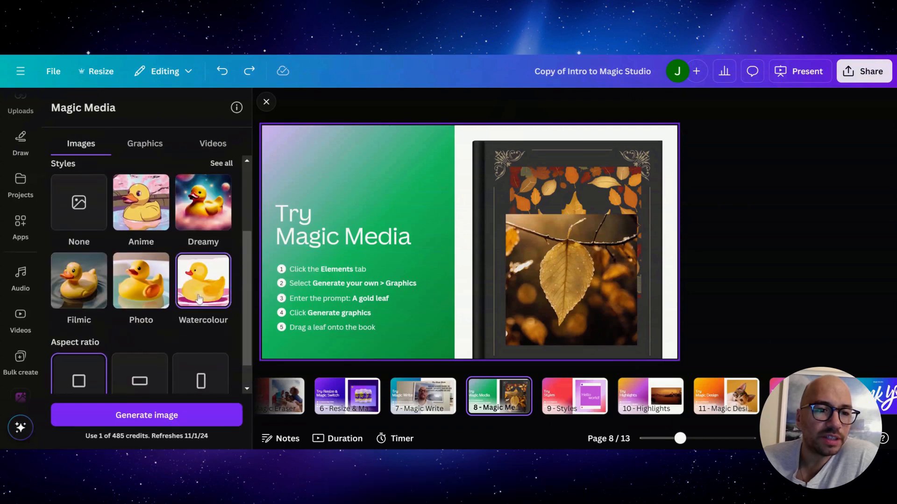
click(149, 415)
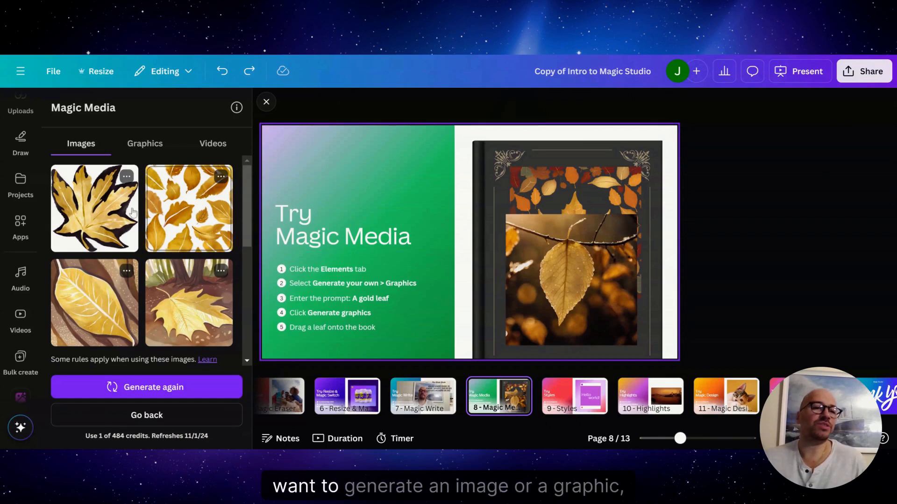
Step: Look through the complete list of Magic Media graphic styles, including the Simple and Artistic groups
click(131, 152)
scroll(192, 210, down, 2)
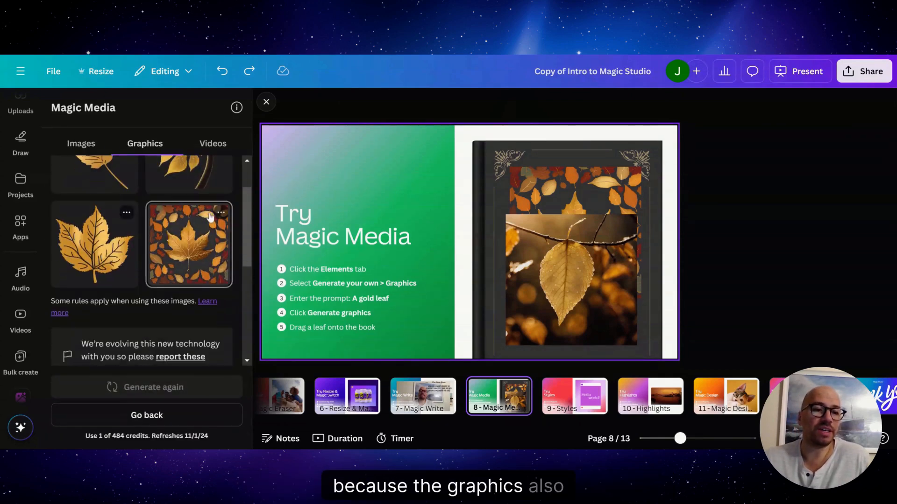
scroll(209, 219, down, 5)
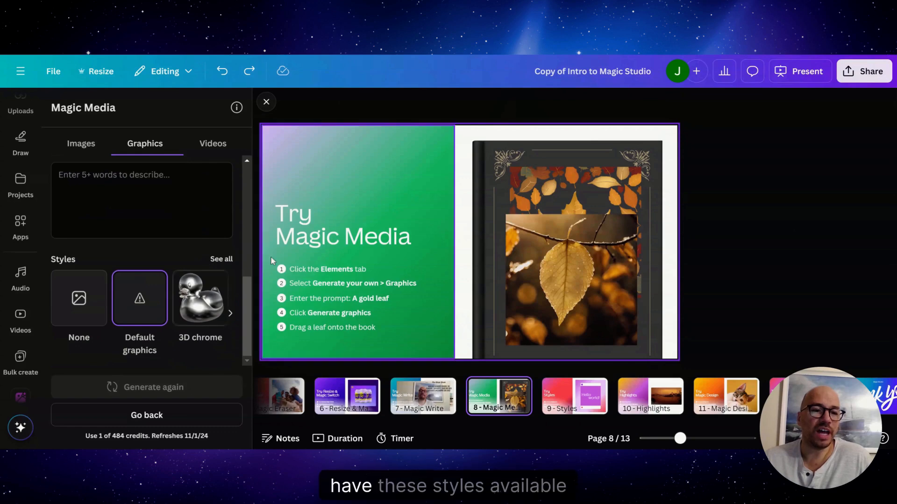
click(222, 260)
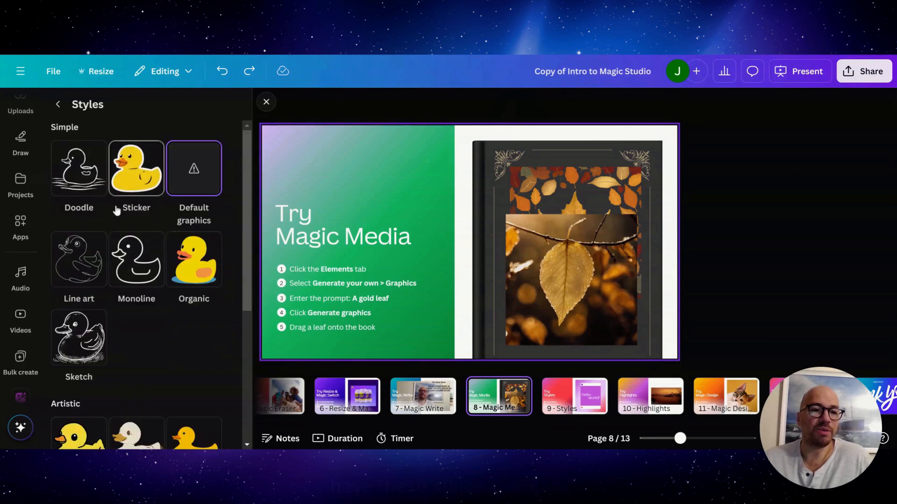
scroll(196, 261, down, 4)
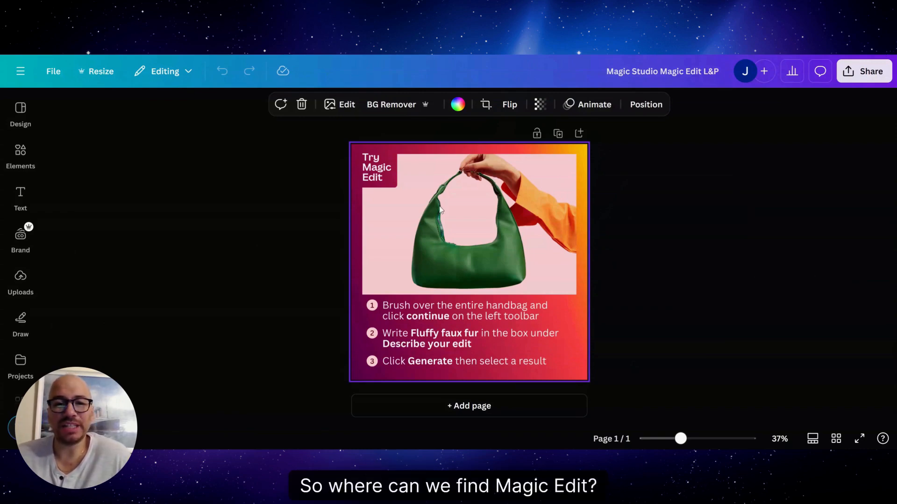
Step: Open the Magic Edit tool for the handbag image in the Magic Edit example design
click(348, 104)
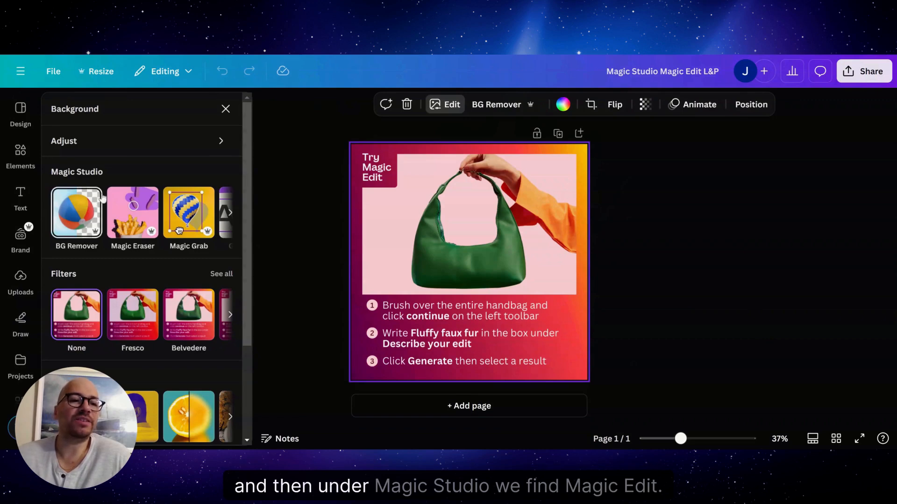
click(230, 212)
click(230, 213)
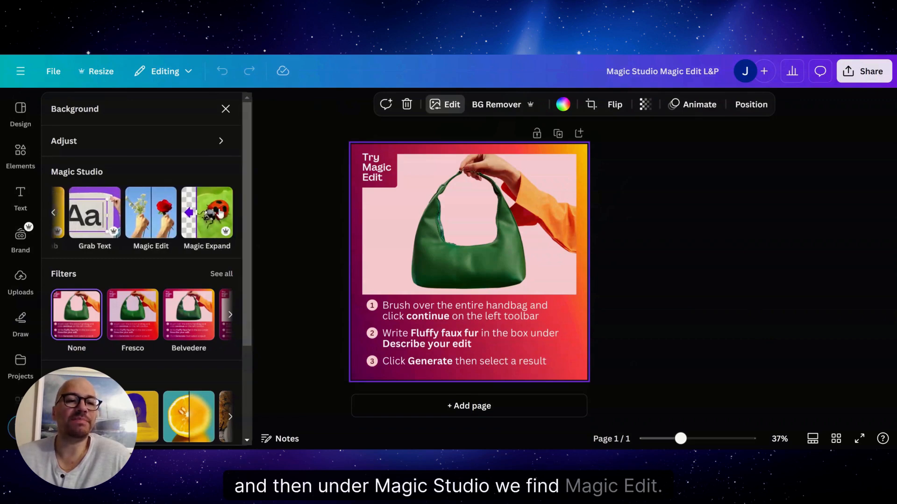
click(151, 215)
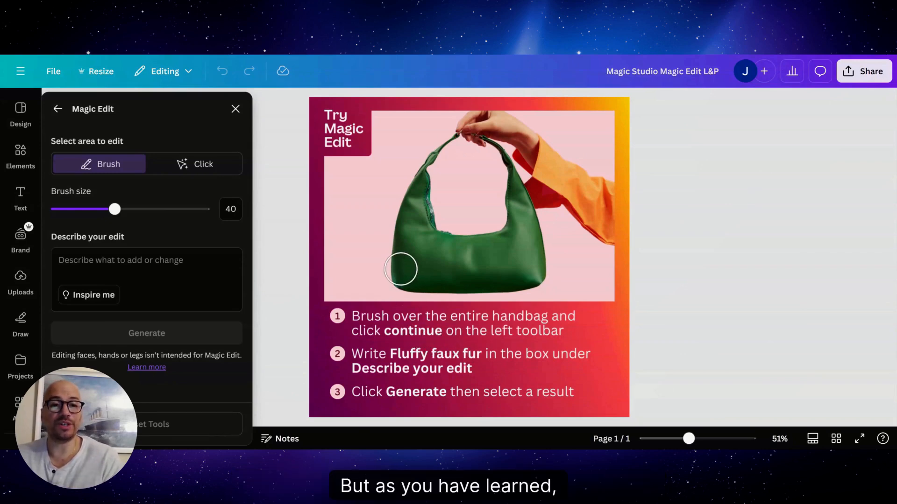
Step: Select the whole handbag with Magic Edit's Click selection and generate an edit from the prompt "Fluffy faux fur"
click(176, 168)
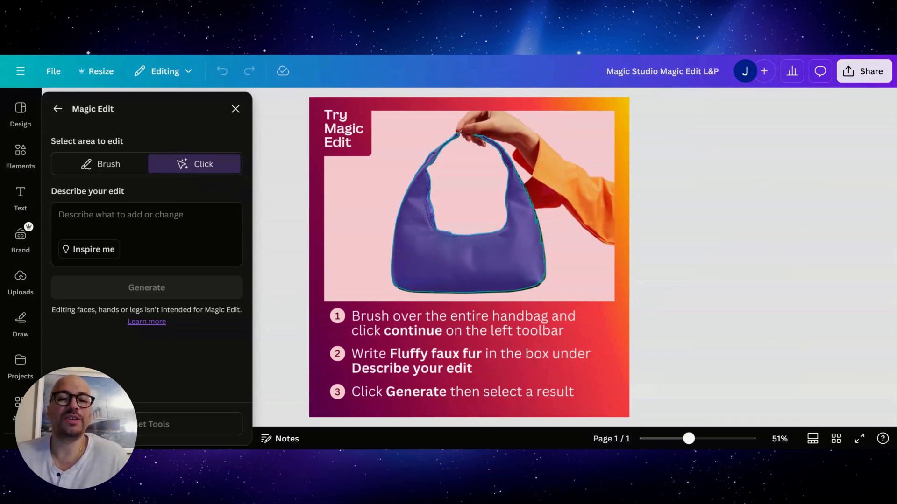
click(438, 256)
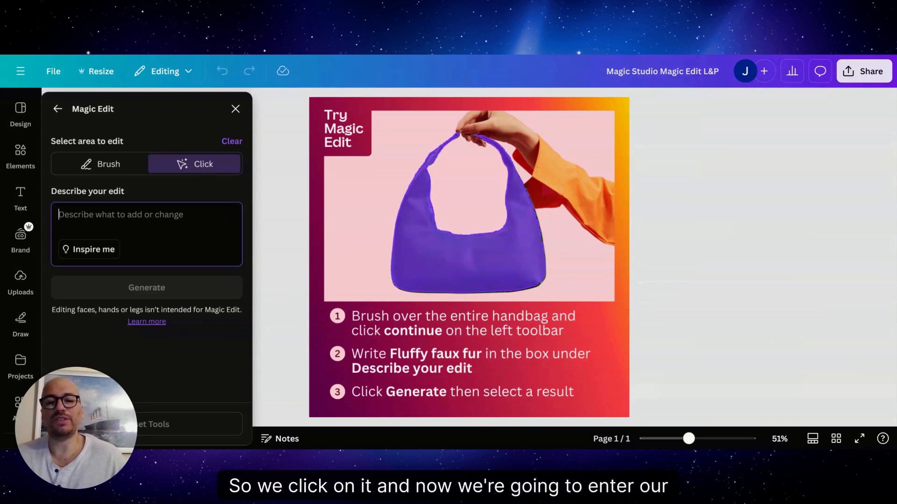
text(Fluffy faux fur)
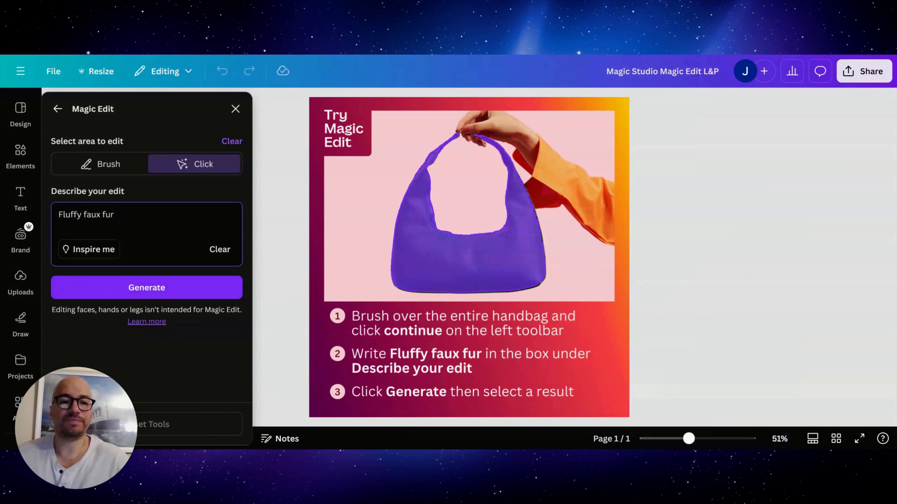
click(144, 290)
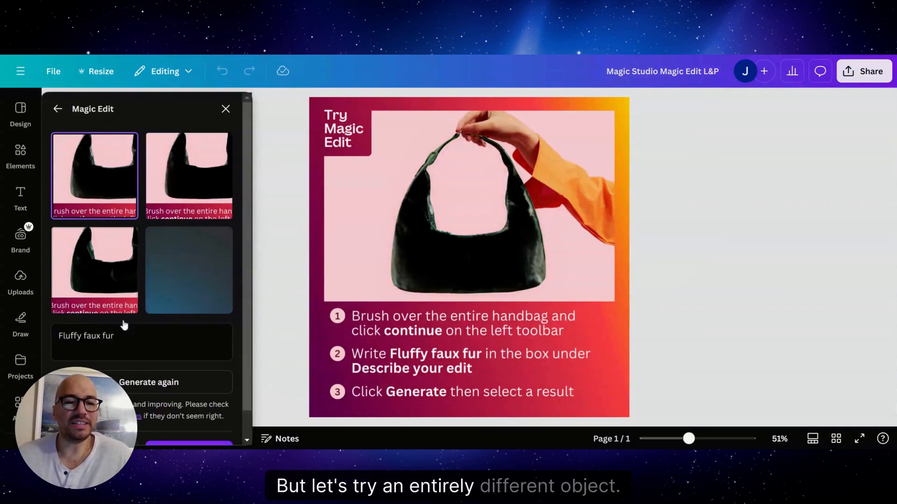
Step: Replace the Magic Edit prompt with "Umbrella" and generate new results for the selected handbag
drag(114, 337, 57, 336)
text(Umbr)
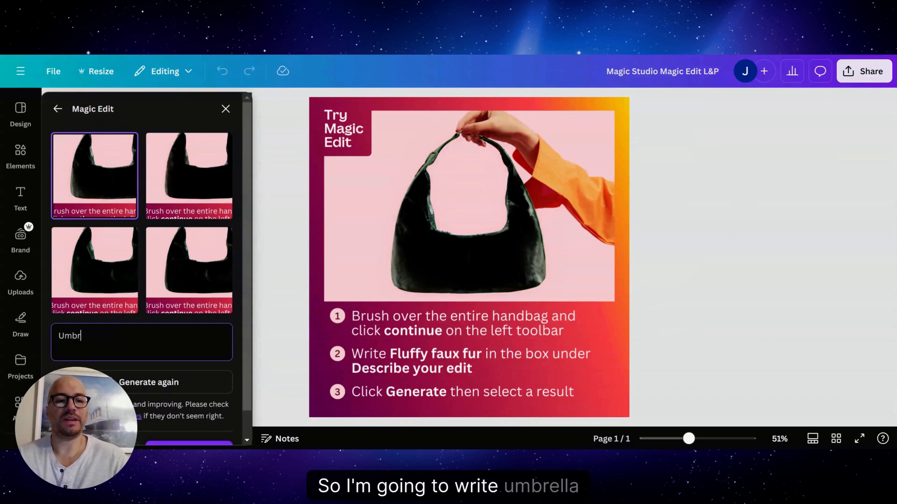
text(ella)
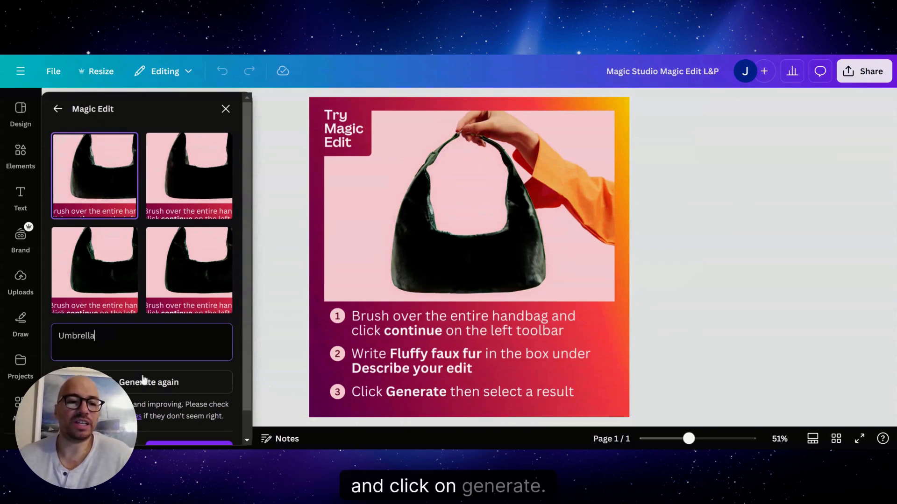
click(144, 381)
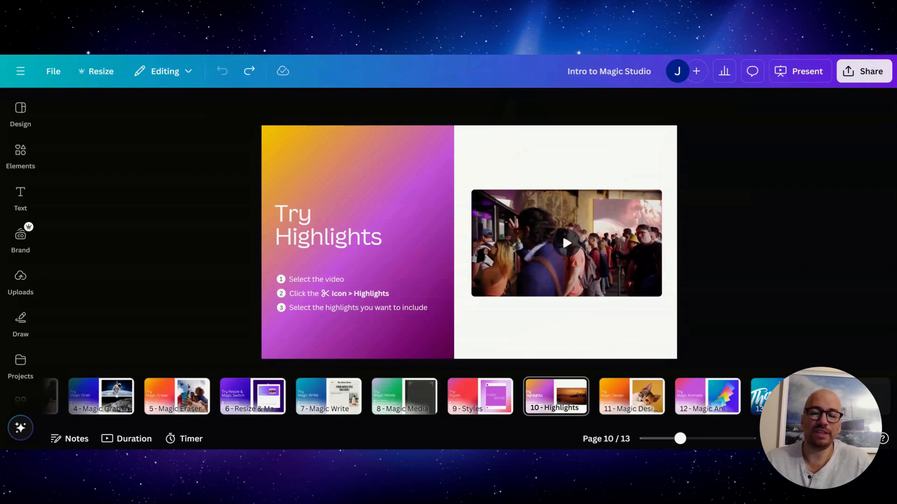
Step: Generate AI highlights for the video on page 10 of the Intro to Magic Studio presentation
click(579, 205)
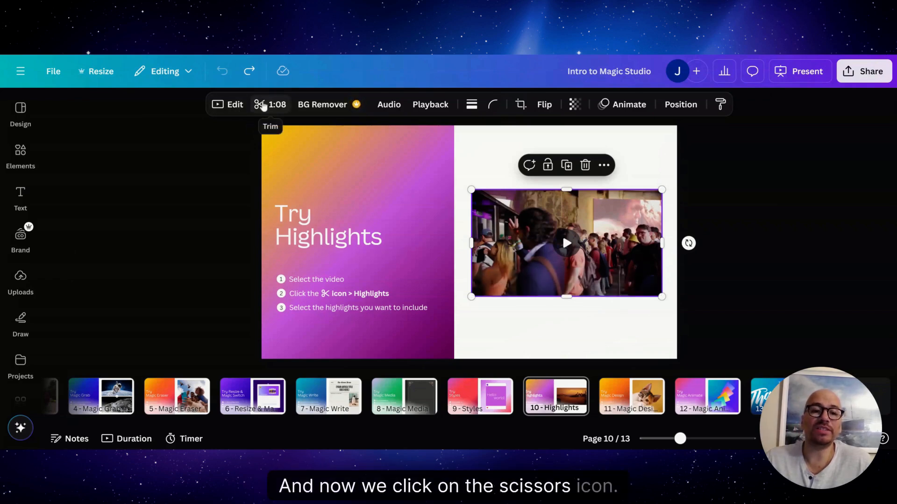
click(263, 106)
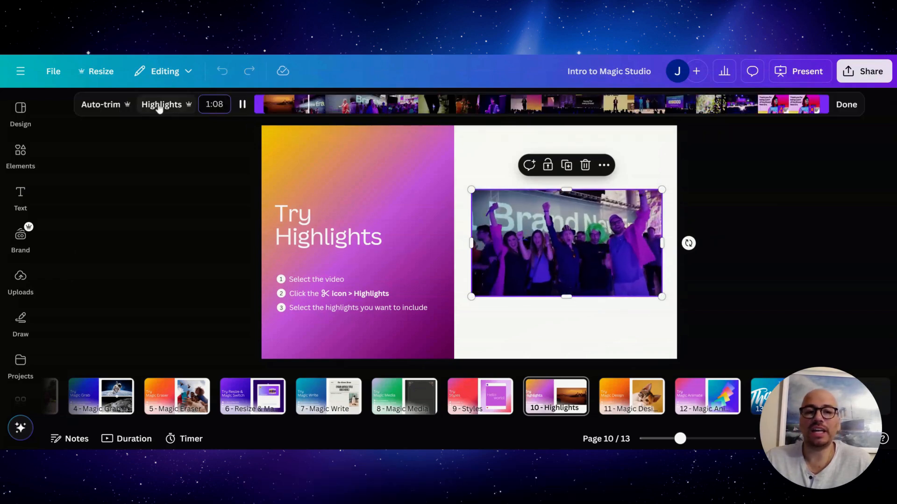
click(159, 106)
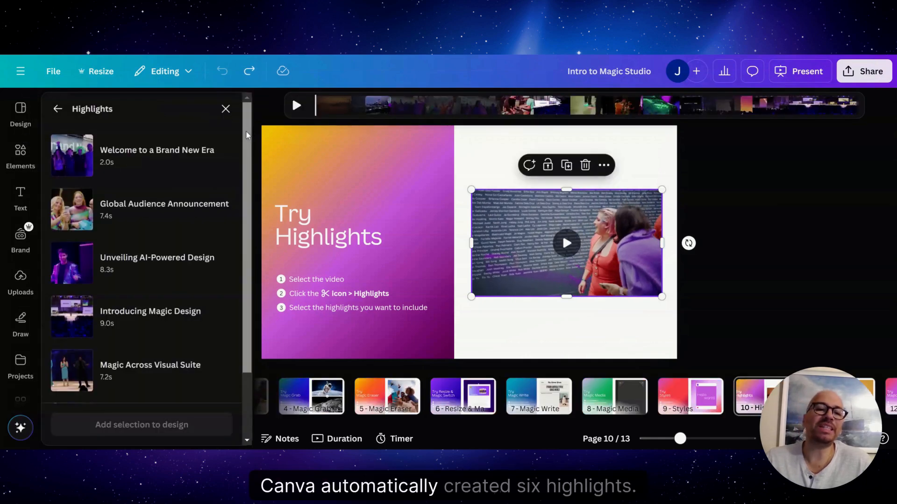
mouse_move(247, 133)
mouse_down()
mouse_move(256, 194)
mouse_move(236, 144)
mouse_move(244, 121)
mouse_up()
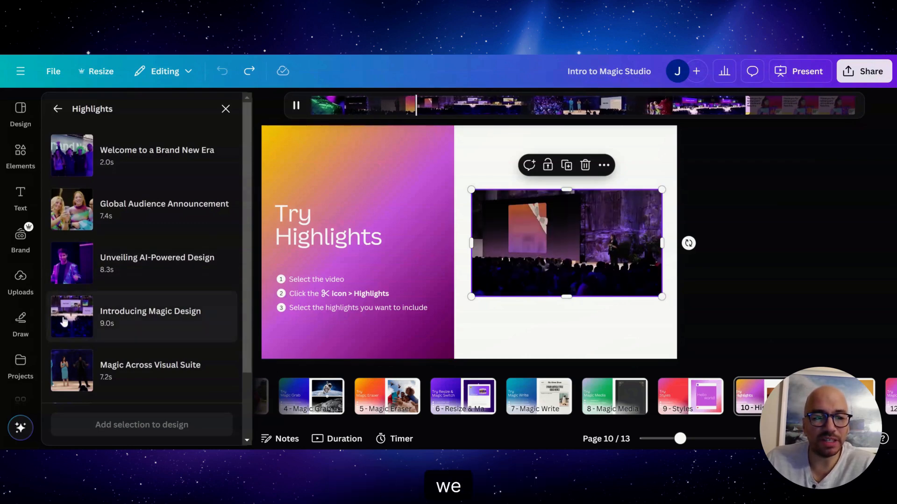
Step: Add the "Introducing Magic Design" highlight followed by "Unveiling AI-Powered Design" to the presentation
click(64, 321)
click(75, 264)
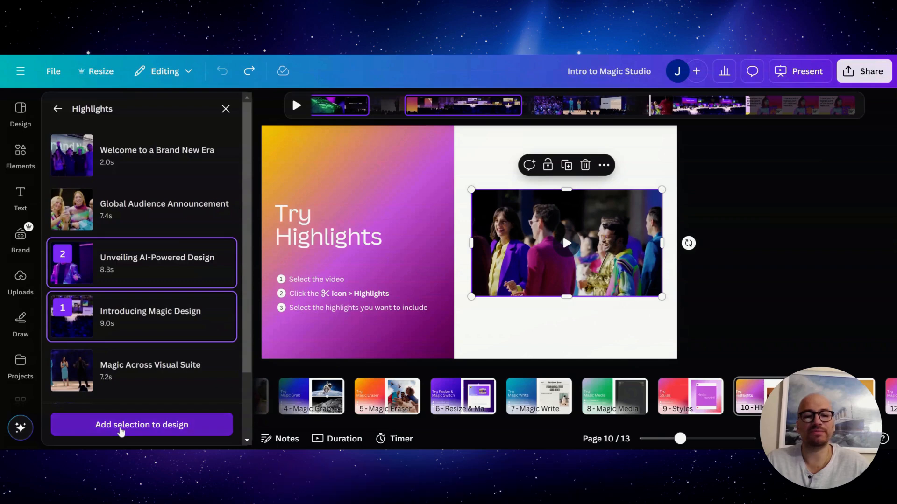
click(121, 432)
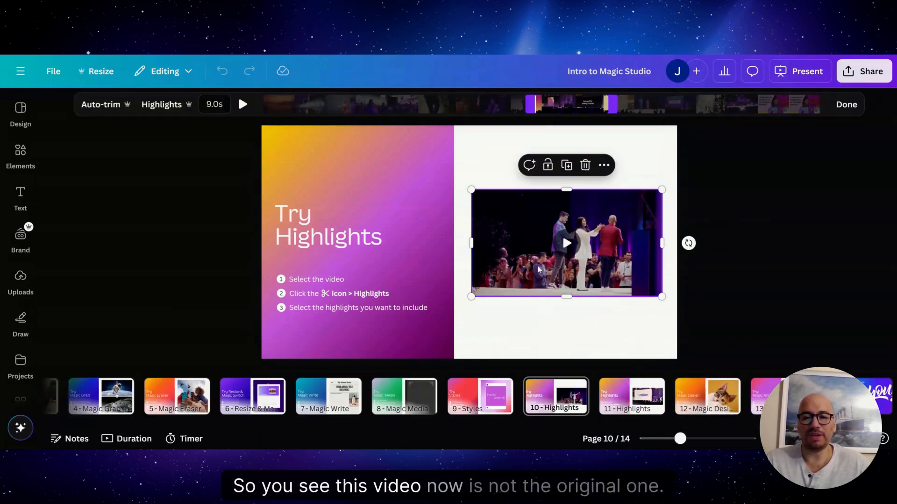
Step: Preview the highlight clip on page 10 and view the second Highlights slide on page 11
click(567, 244)
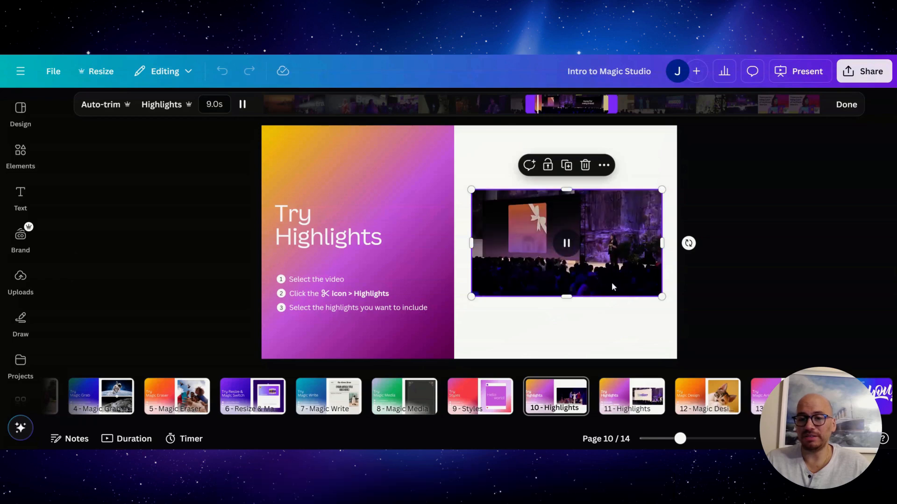
click(561, 335)
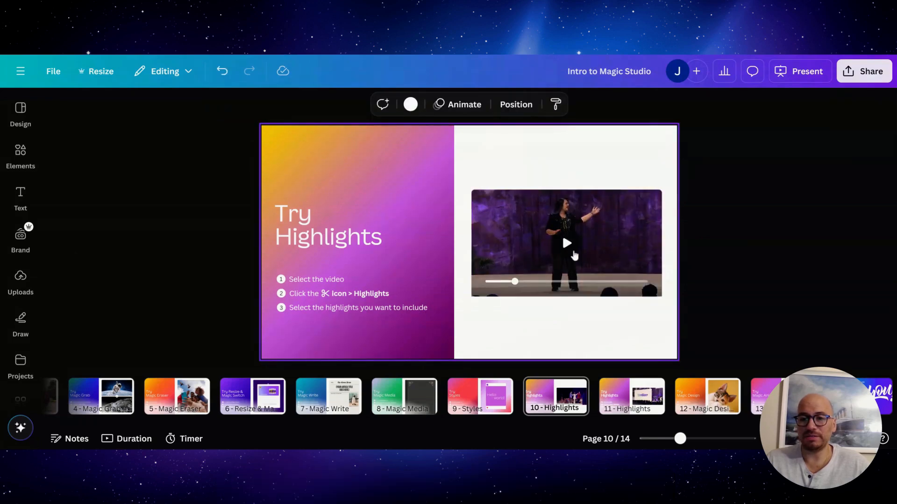
click(638, 279)
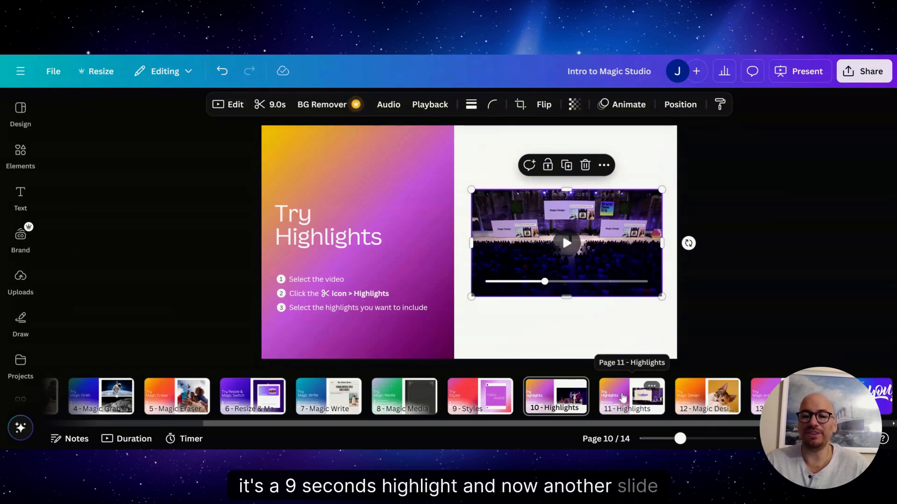
click(623, 398)
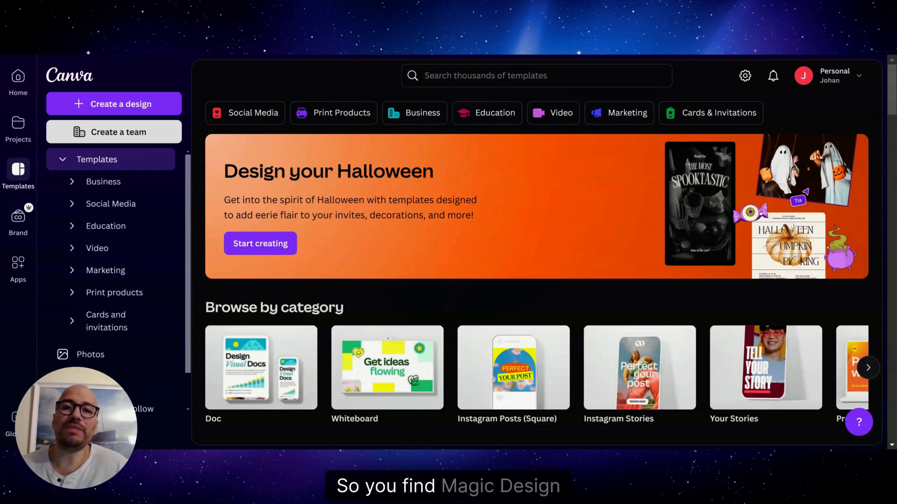
Step: Generate Magic Design templates by searching the templates for "an instagram post about mindfulness" and browse the suggested posts
click(18, 179)
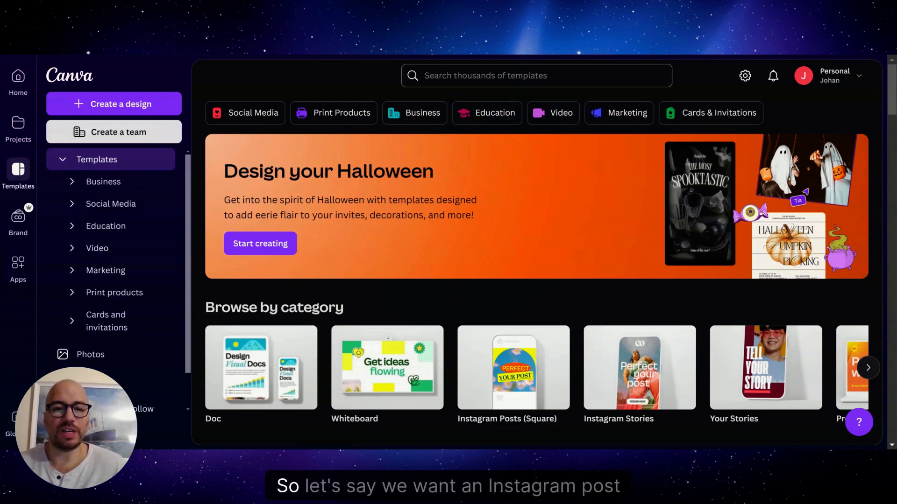
text(stagr)
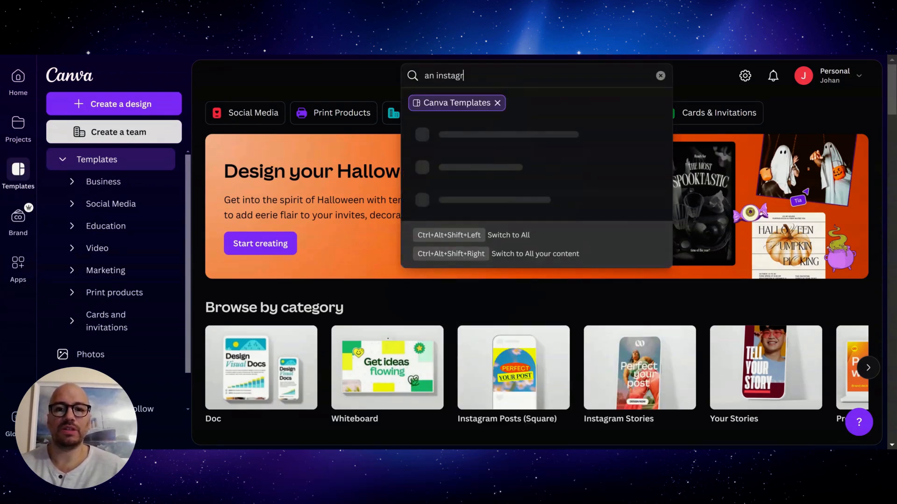
text(am post ab)
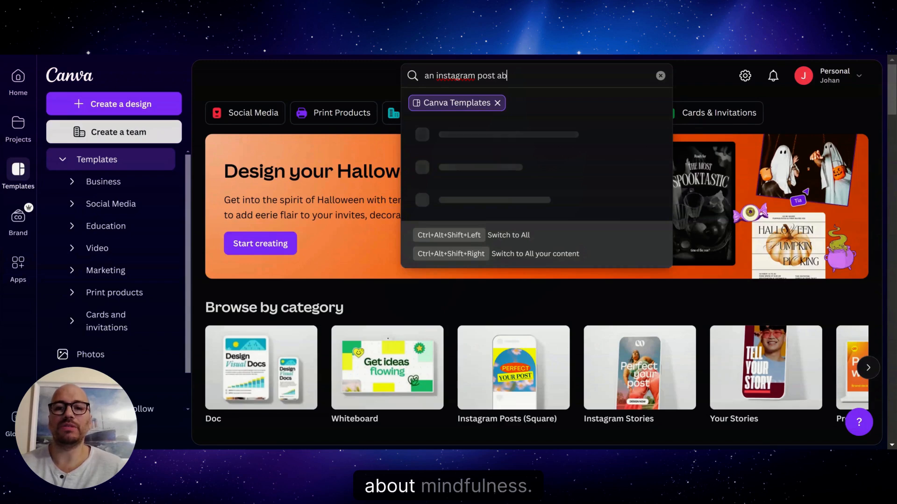
text(out mindfulness)
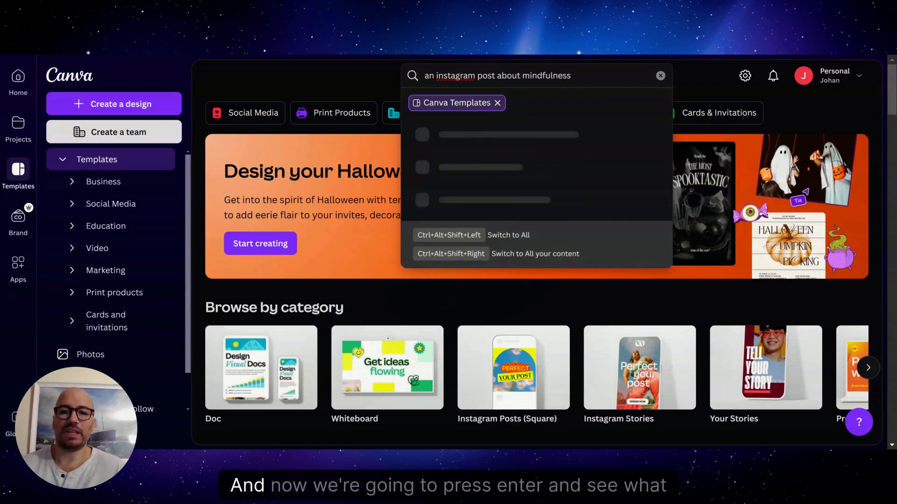
key(Return)
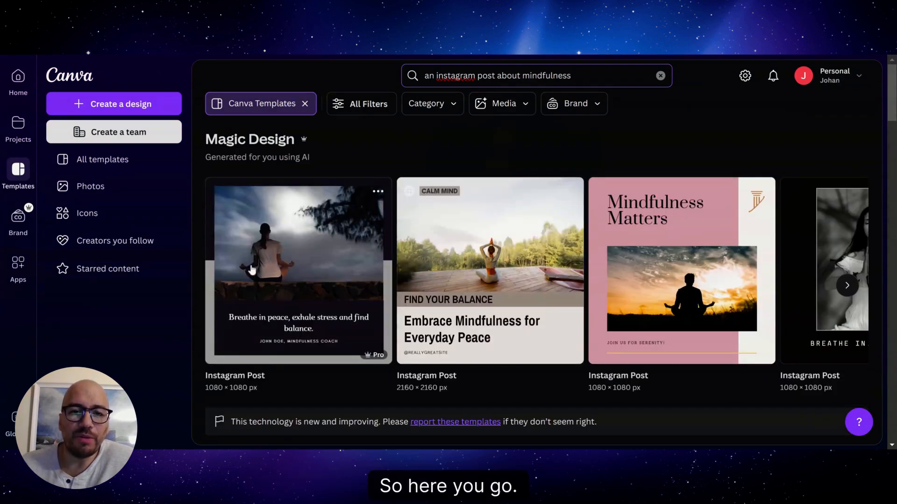
click(852, 290)
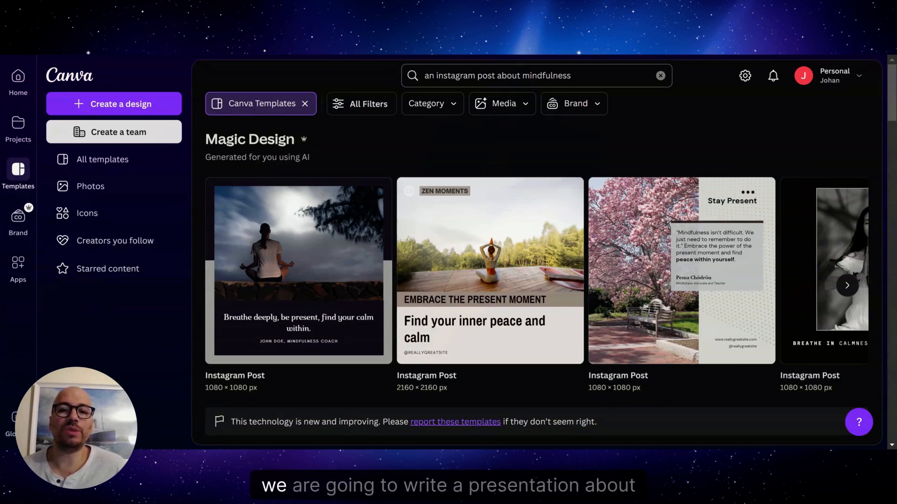
Step: Replace the template search with "A presentation about the benefits of exercise" to generate Magic Design presentations
click(573, 76)
key(ctrl+a)
text(A)
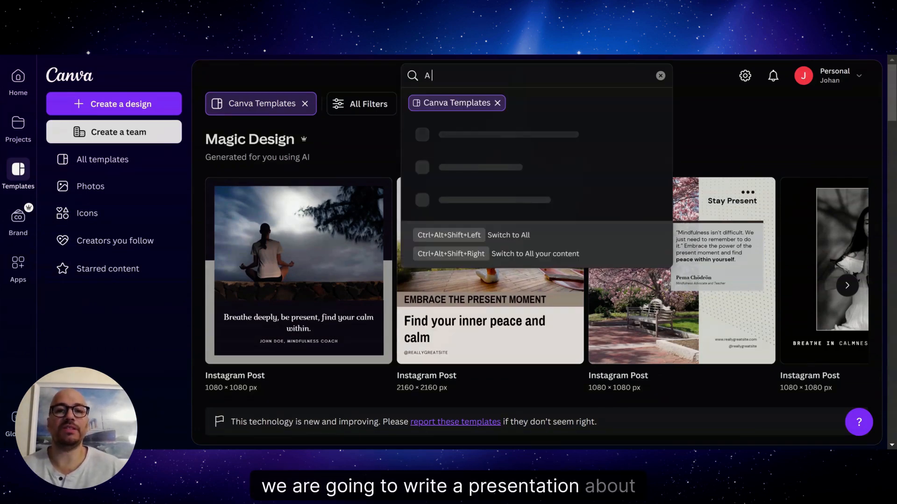
text( presentation abou)
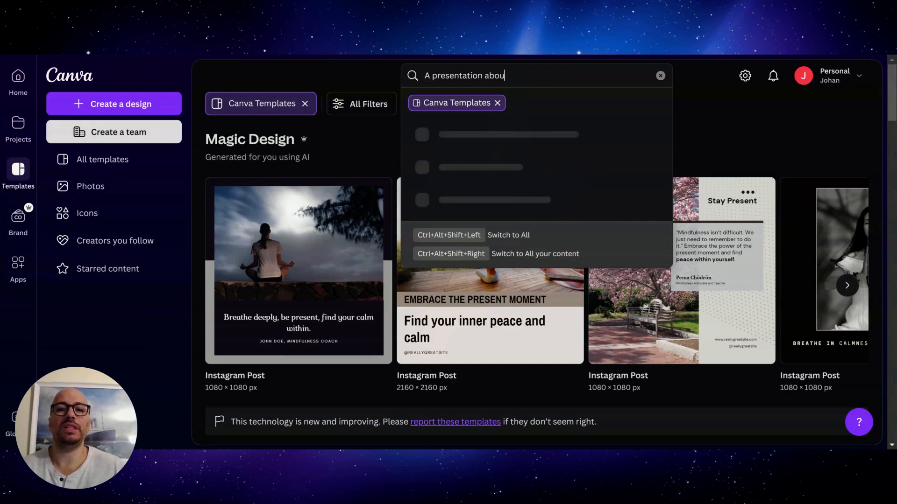
text(t the benefit)
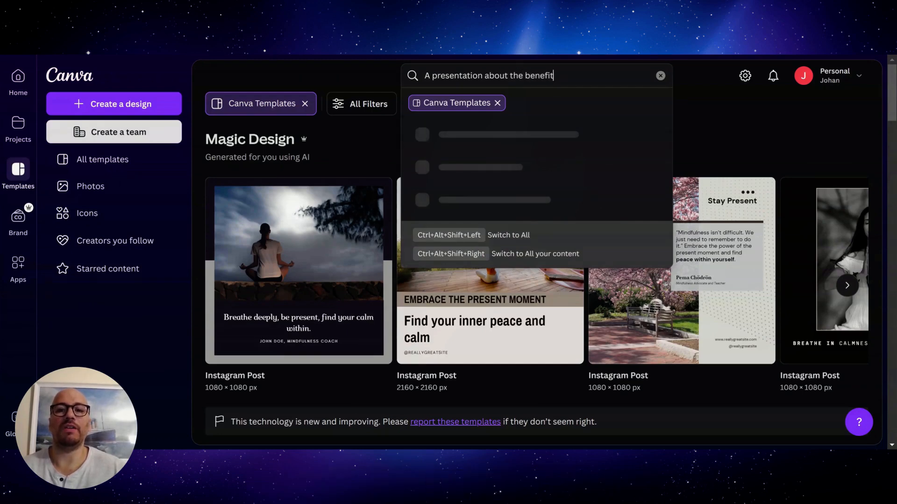
text(s of exercise)
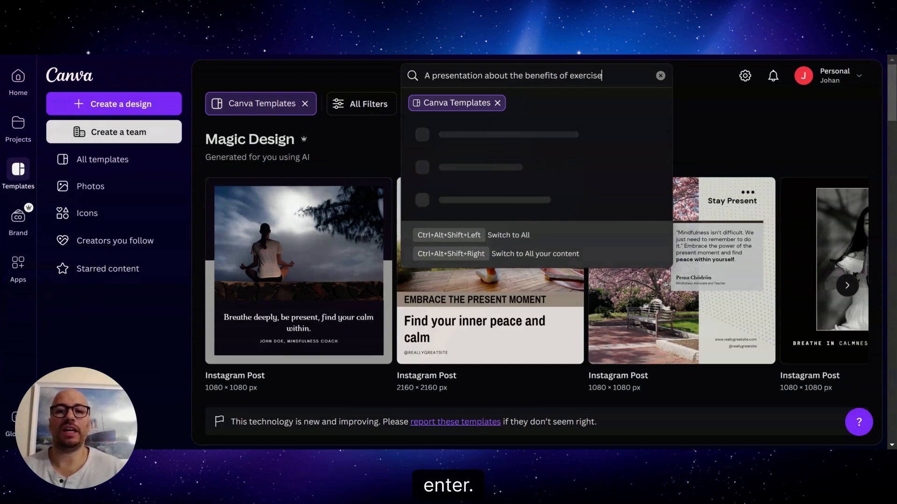
key(Return)
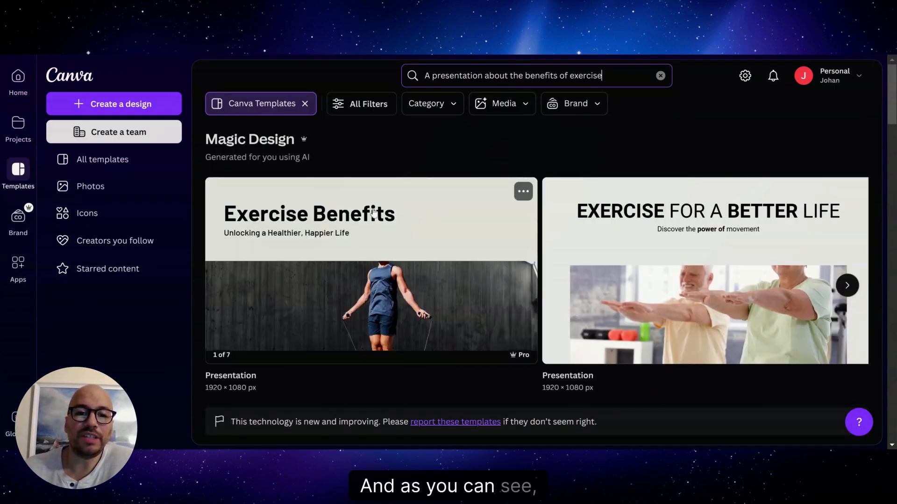
Step: Preview the slides of the seven-page exercise presentation generated by Magic Design, including Benefits of Exercise and Inspiring Quote, and close the preview
click(847, 286)
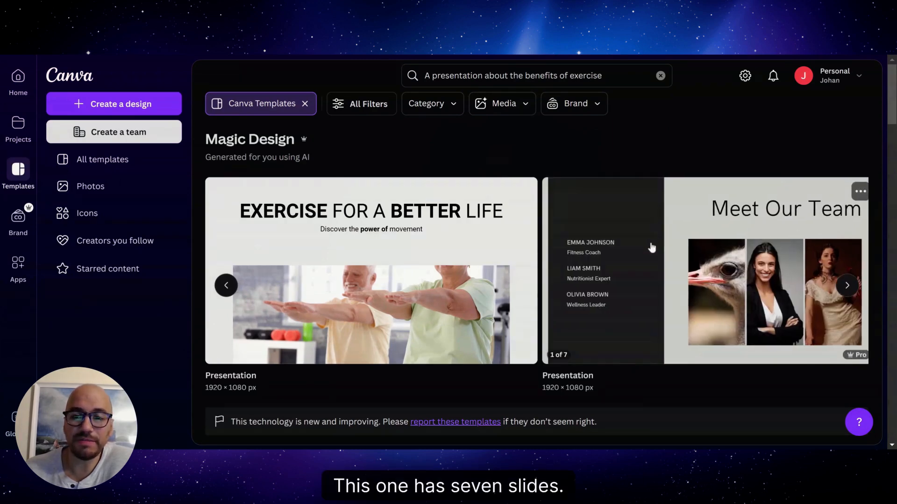
click(652, 248)
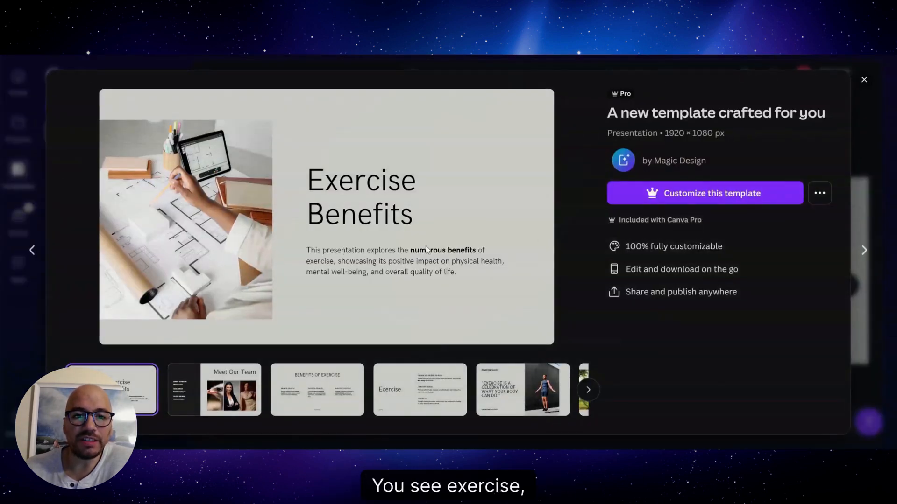
click(328, 387)
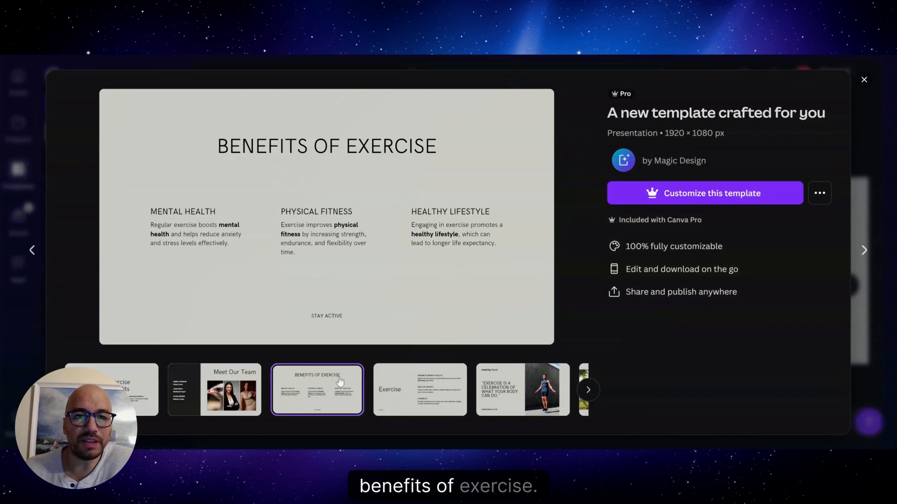
click(432, 392)
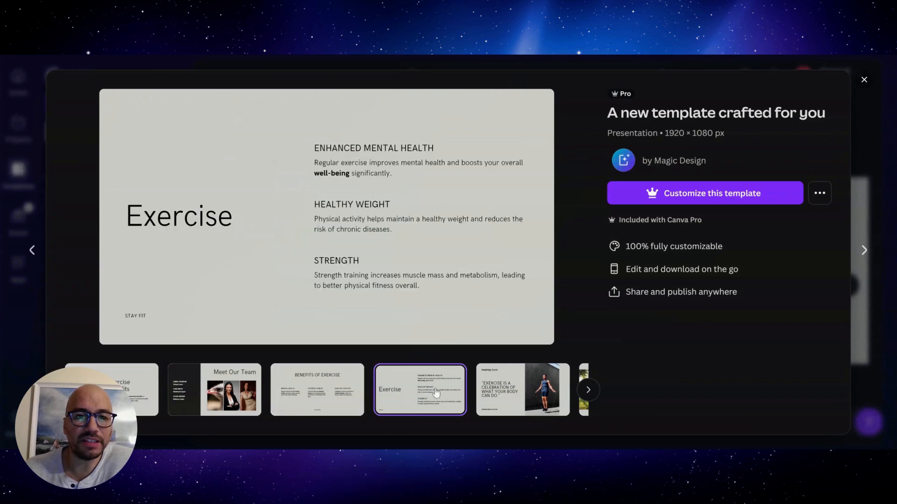
click(550, 382)
click(395, 380)
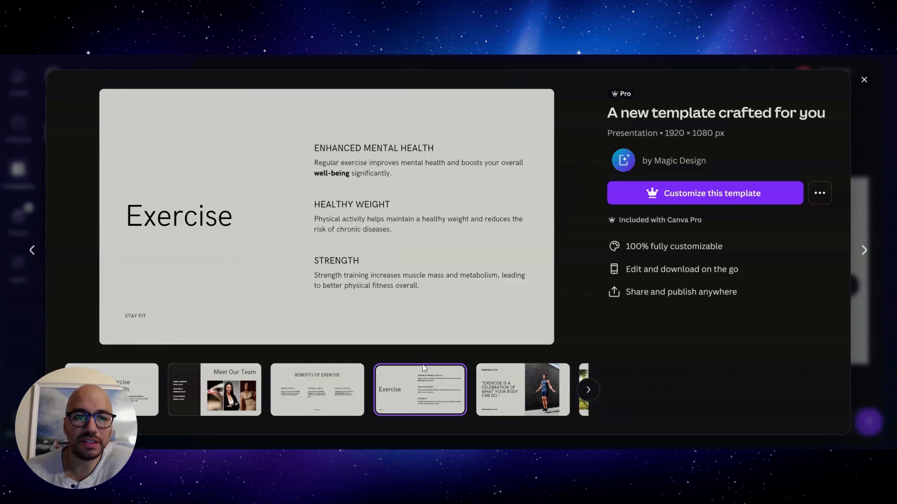
click(509, 382)
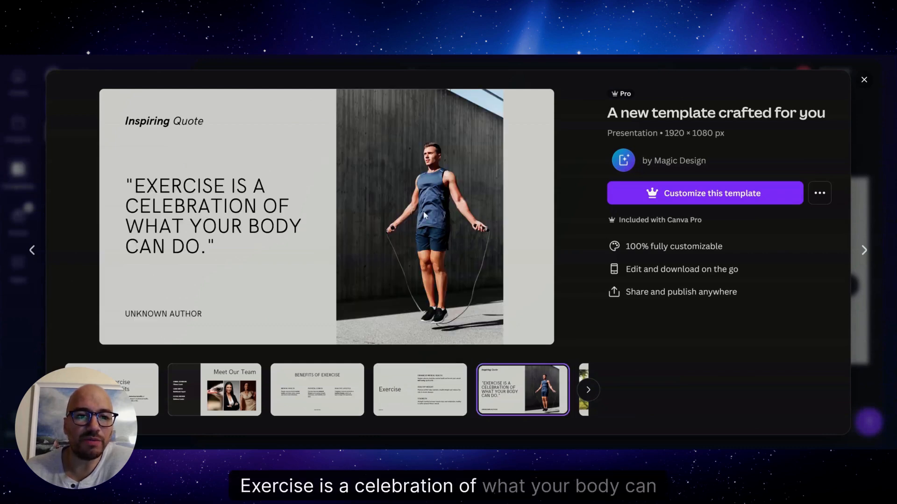
click(588, 390)
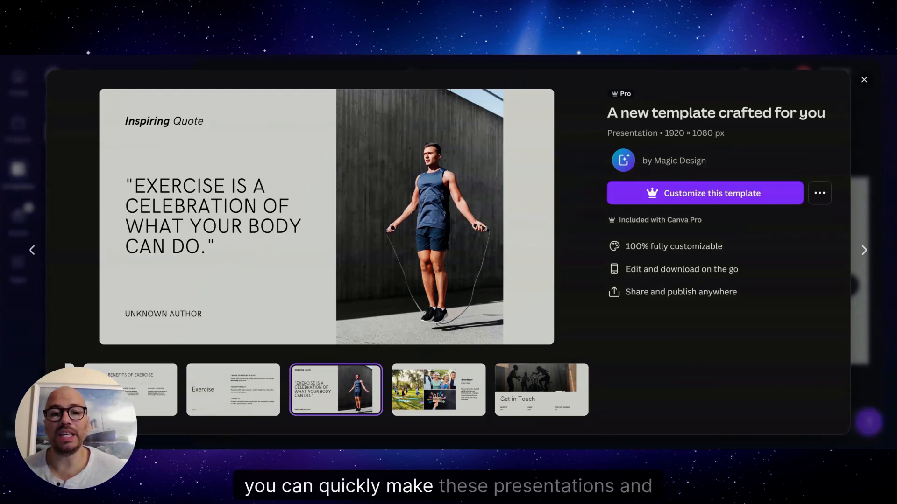
key(Escape)
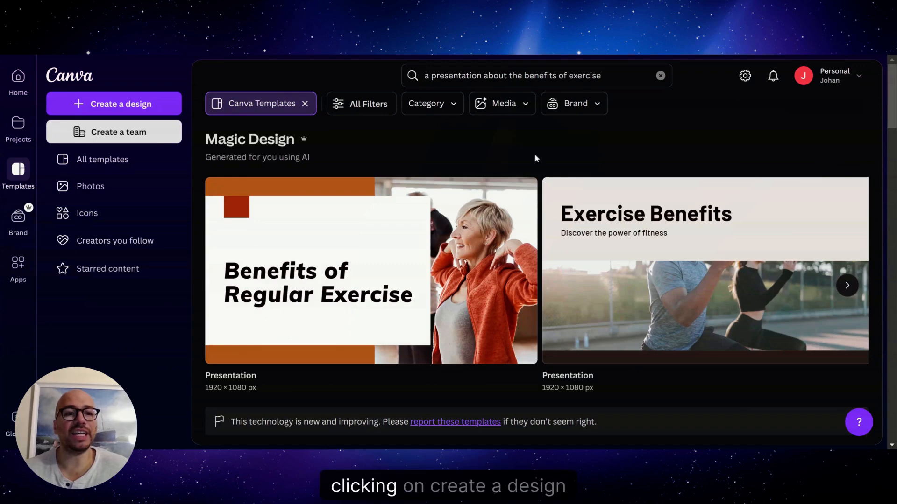
Step: Create a new Video (1080p) design and open Magic Design's instant video generator
click(114, 104)
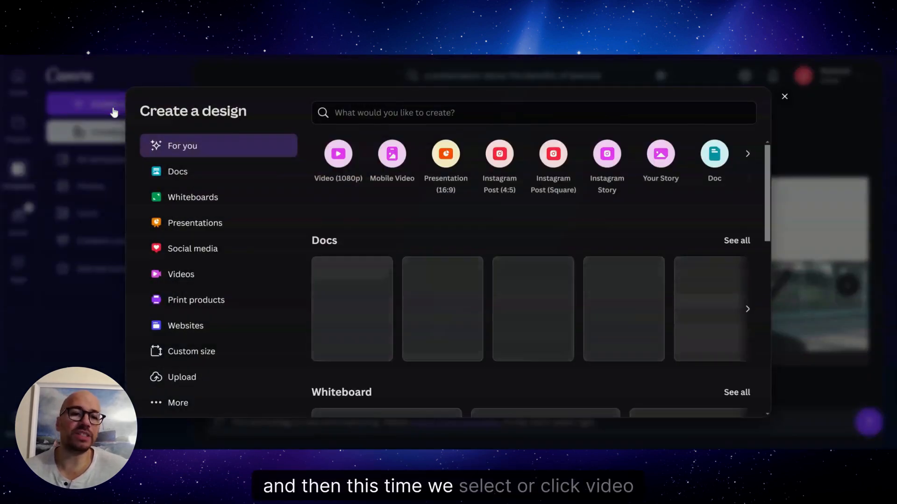
click(339, 159)
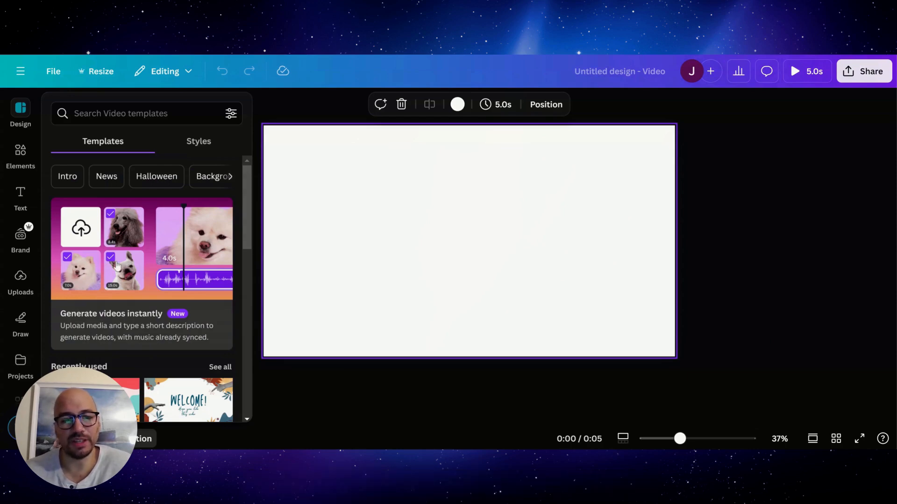
click(117, 265)
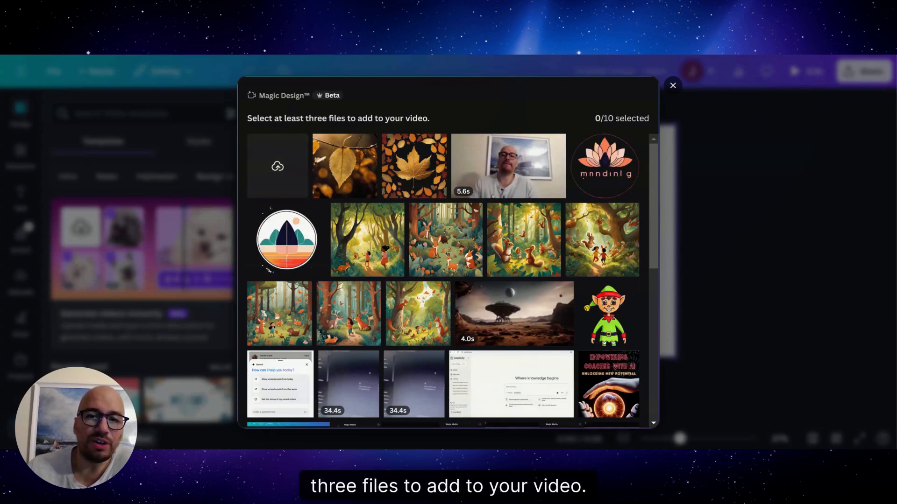
Step: Select the 5.6-second webcam clip, a forest animals image and the 4-second alien desert video as media for the generated video
click(521, 163)
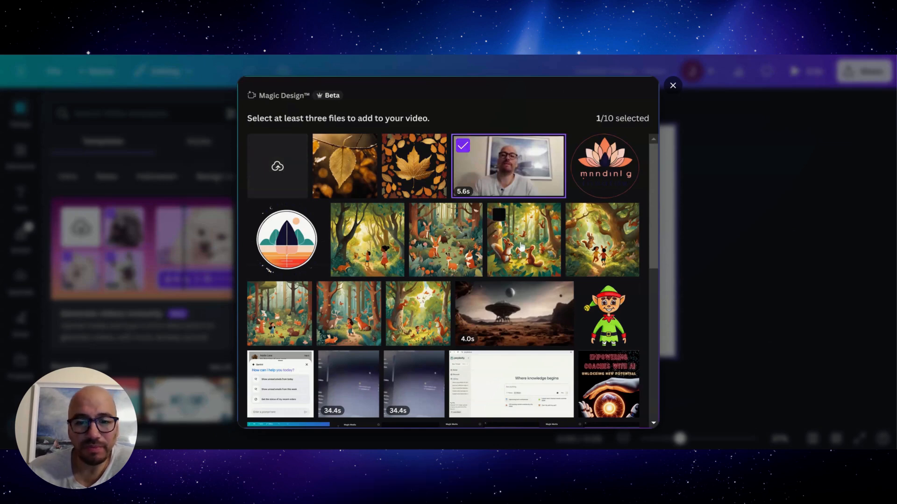
click(504, 239)
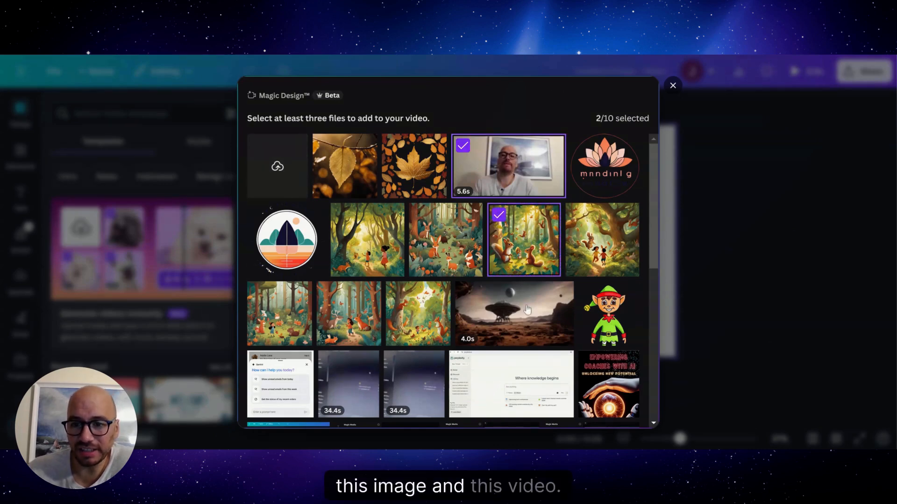
click(512, 309)
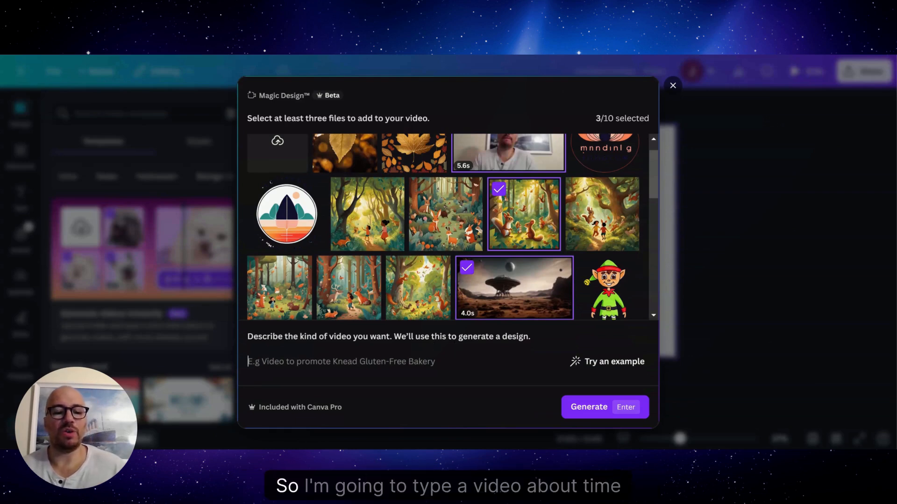
Step: Generate the video from the description "A video about time management" and play the result
text(A vide)
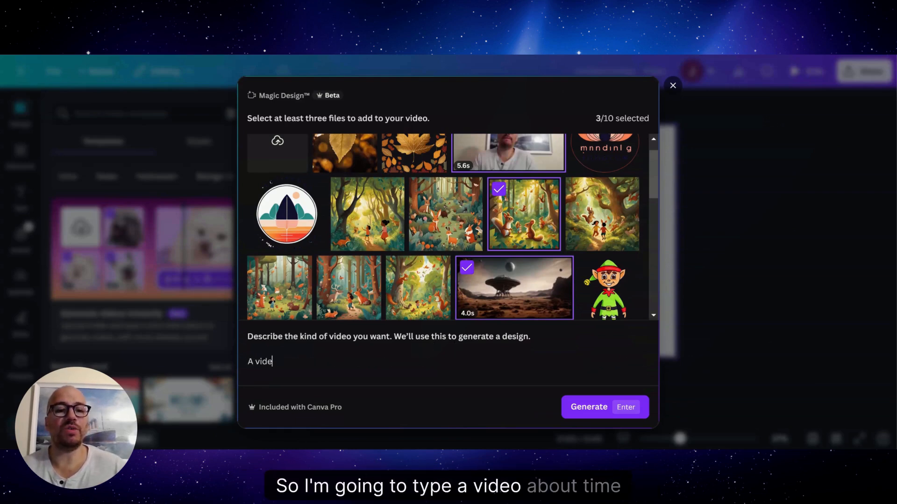
text(o about time management)
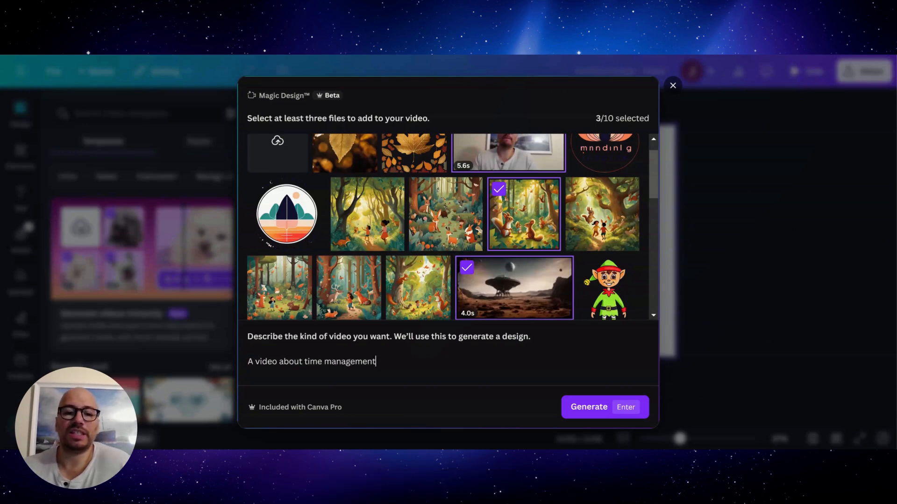
click(603, 409)
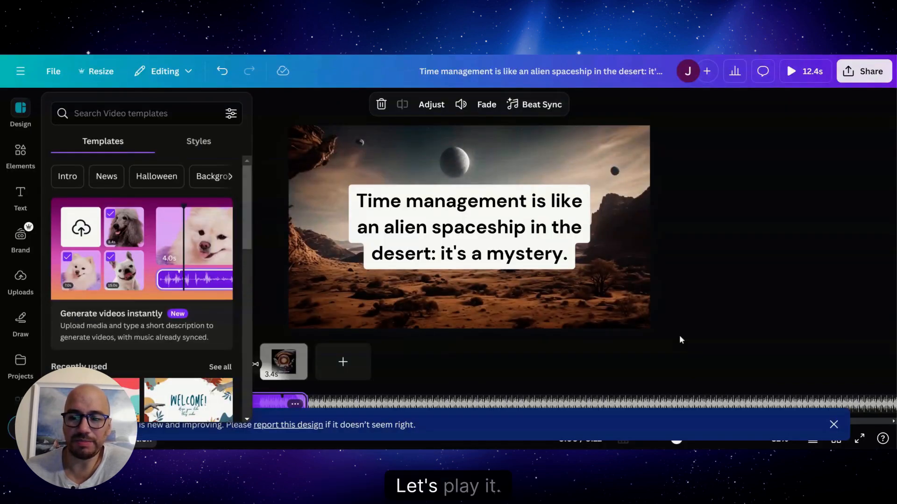
click(833, 424)
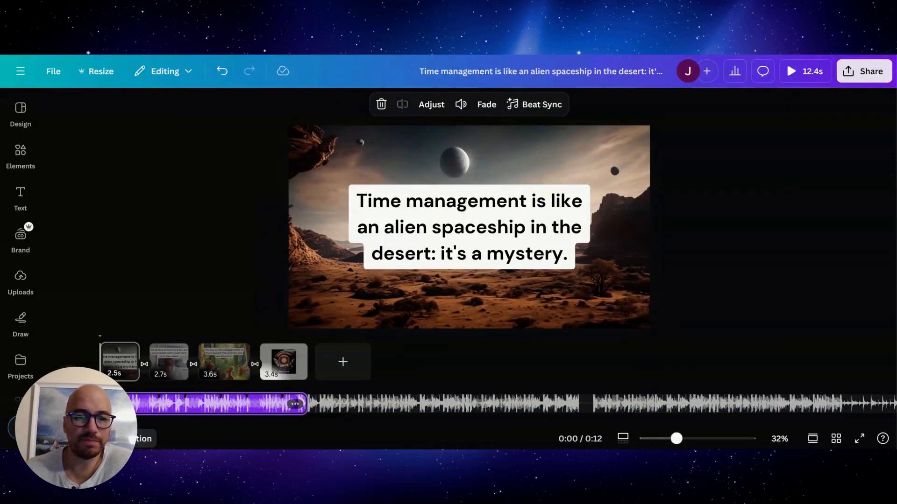
click(70, 383)
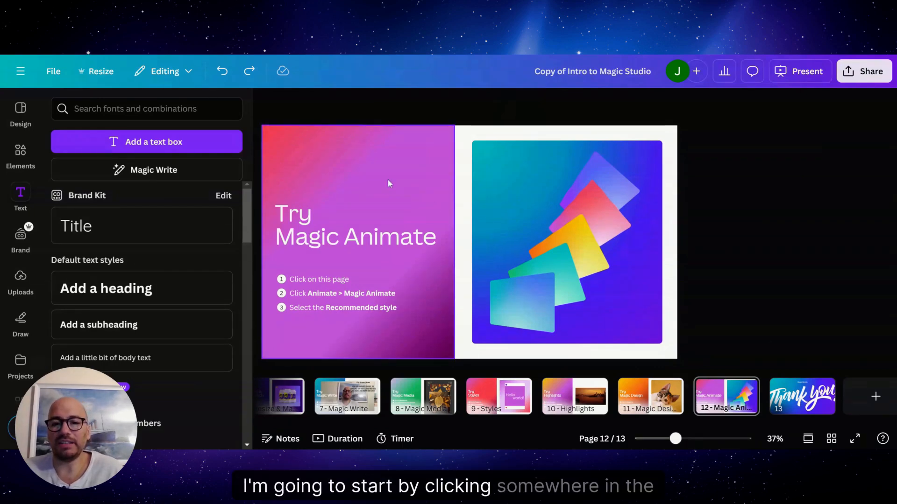
Step: Apply the Handmade style of Magic Animate to the entire Intro to Magic Studio presentation, starting from page 12
click(434, 180)
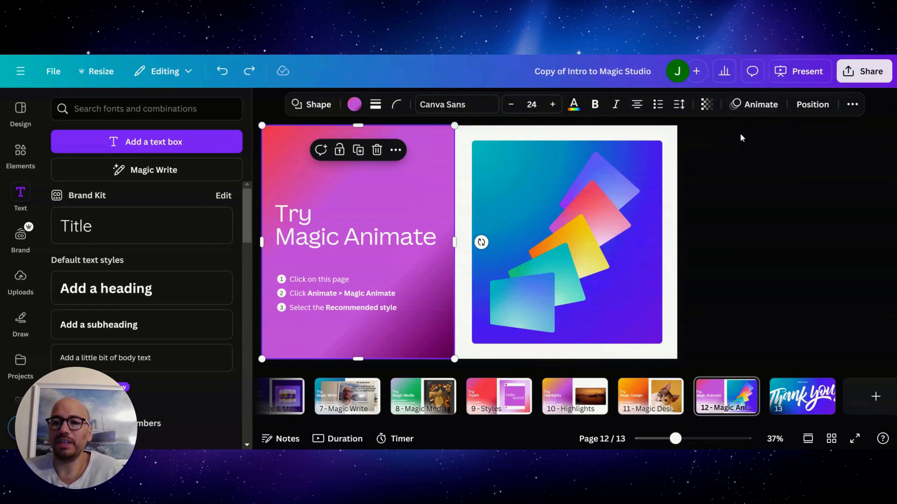
click(763, 111)
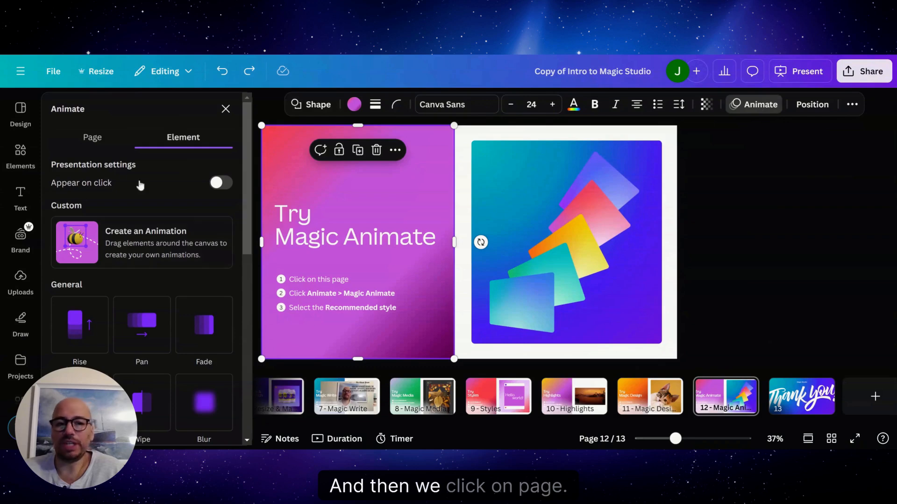
click(84, 147)
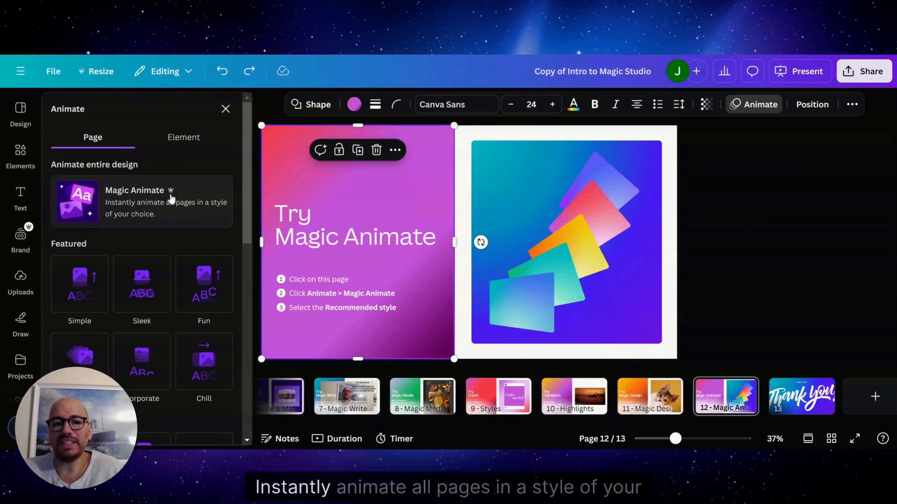
click(96, 208)
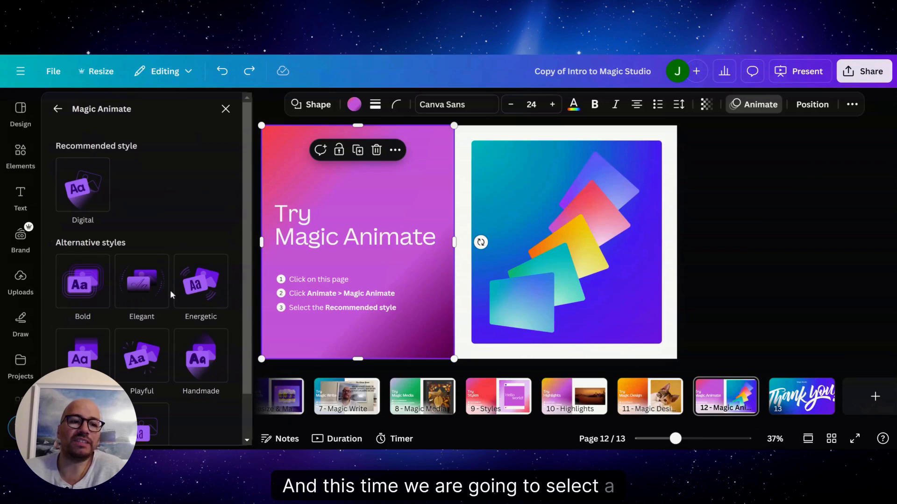
click(201, 358)
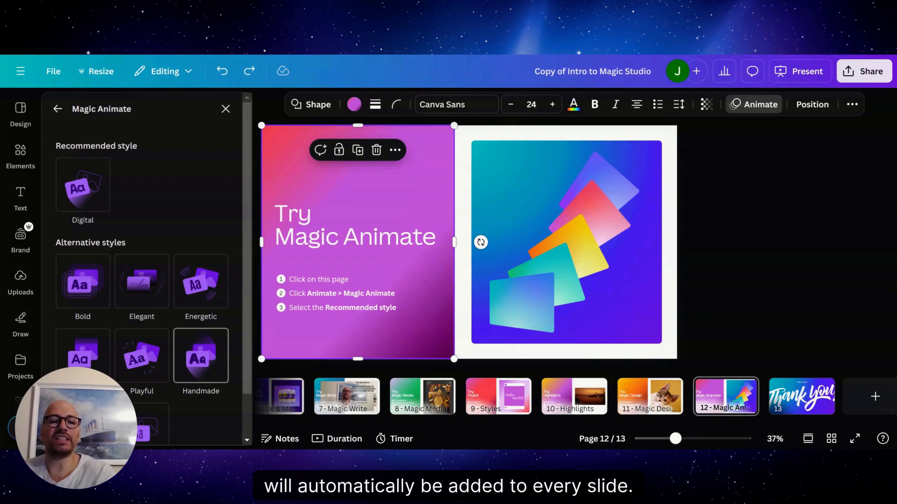
click(202, 360)
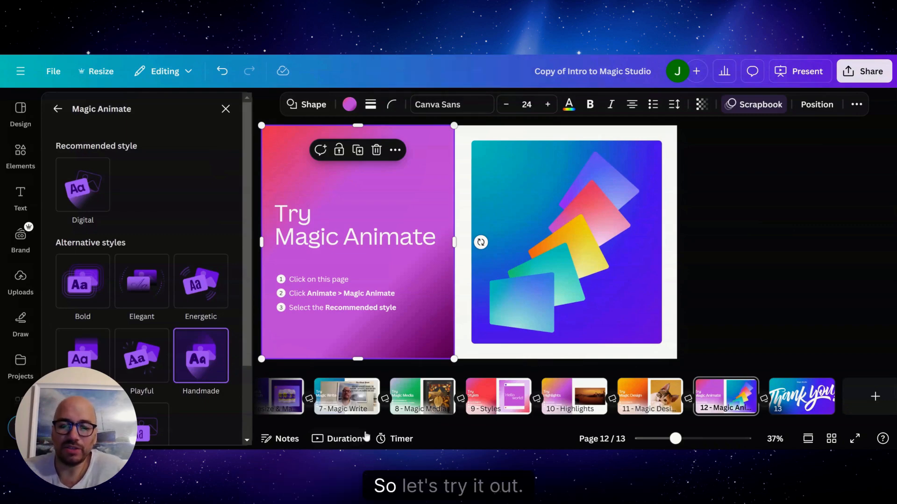
Step: Present the deck full screen from page 8 and advance through the following slides to check their animations
click(406, 390)
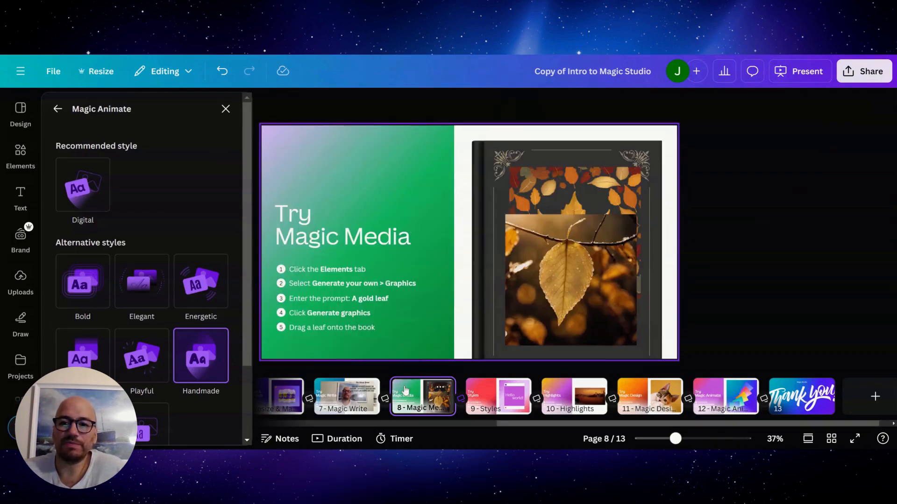
click(799, 74)
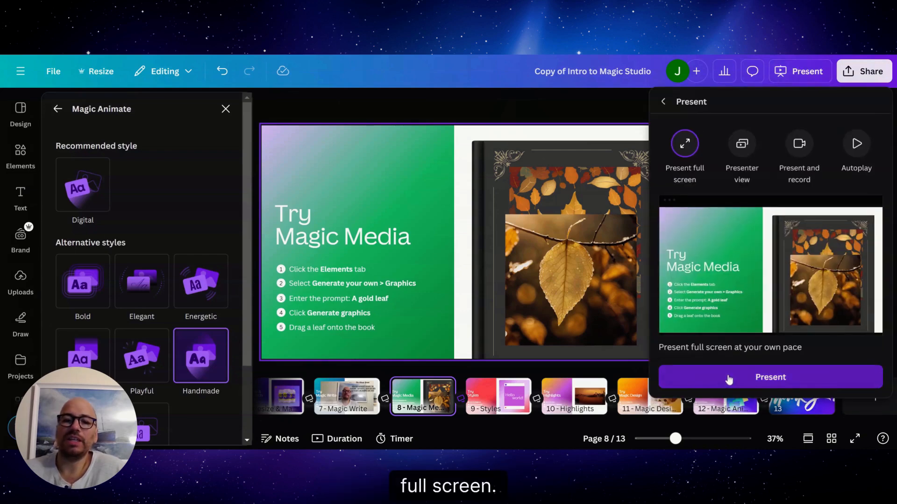
click(727, 381)
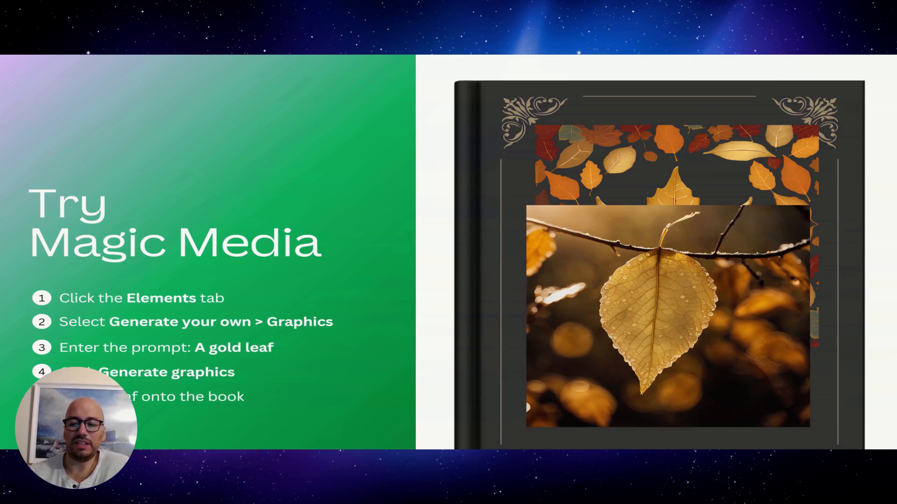
key(Right)
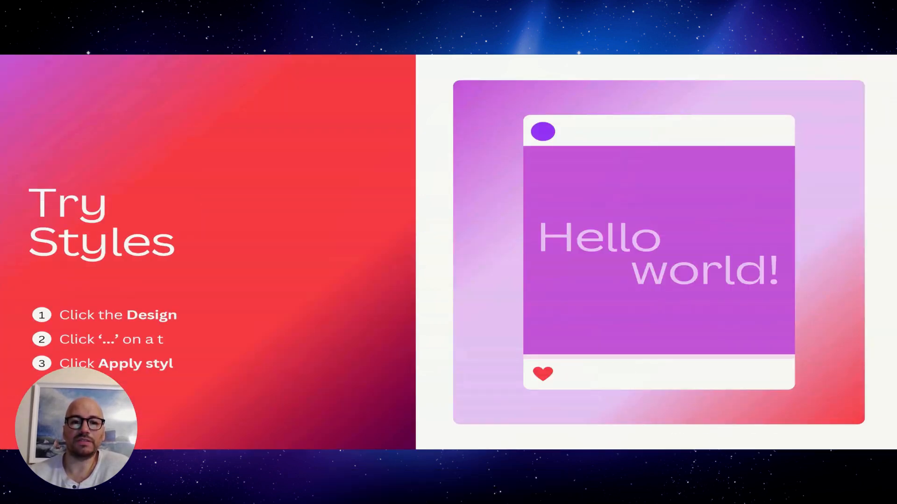
key(Right)
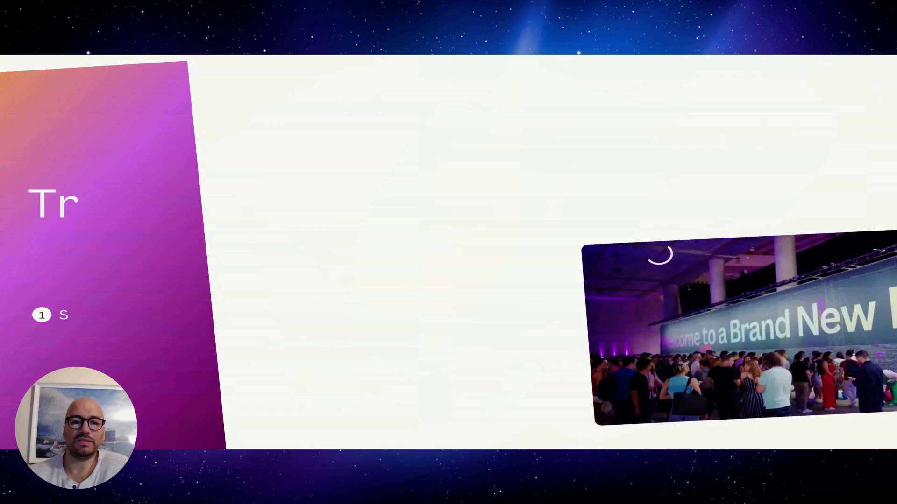
key(Right)
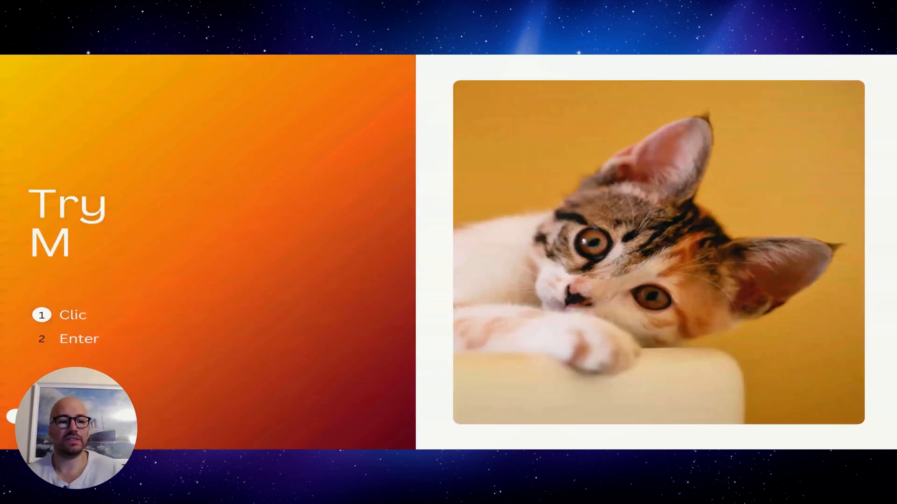
key(Right)
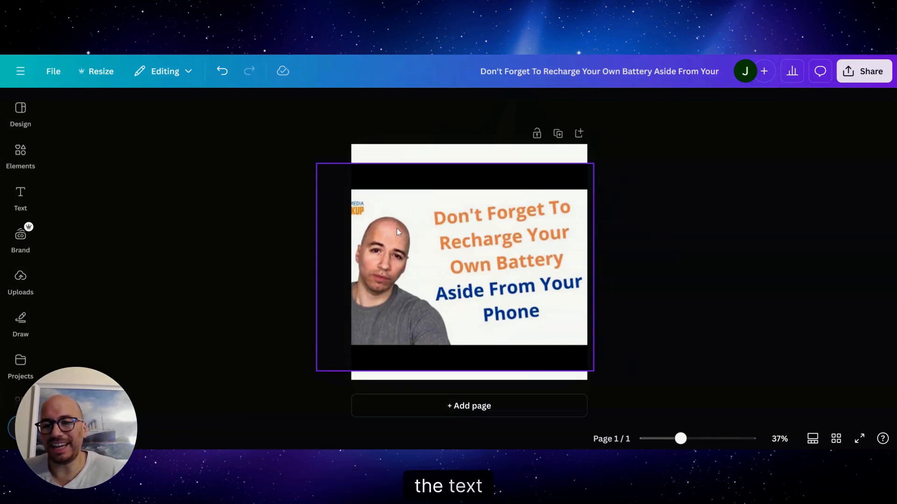
Step: Extract all three text blocks from the thumbnail image as editable text with Grab Text
click(513, 230)
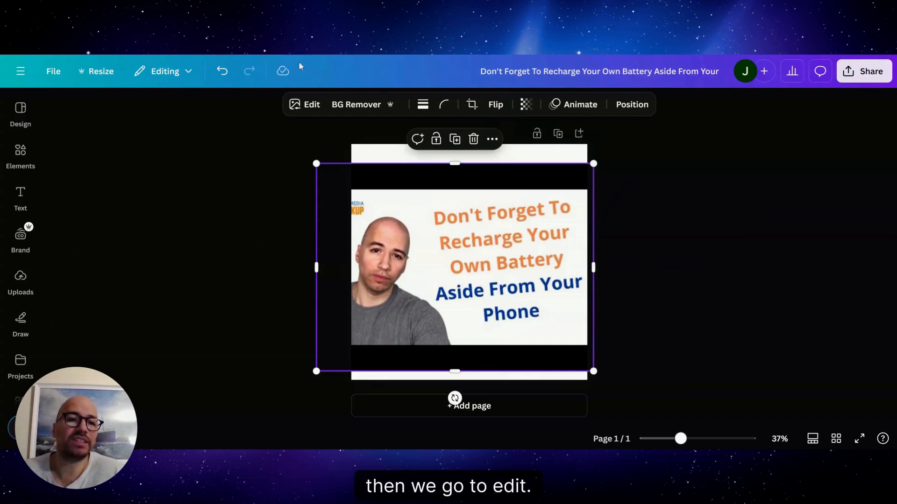
click(311, 108)
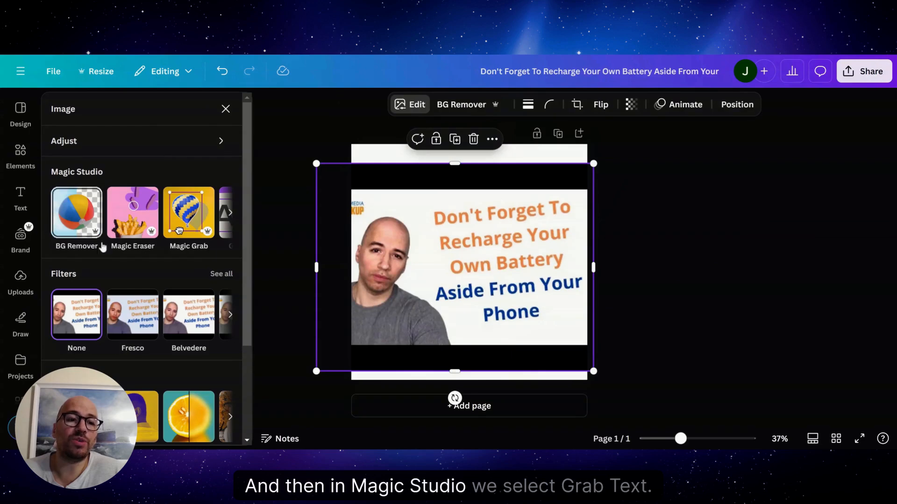
click(228, 213)
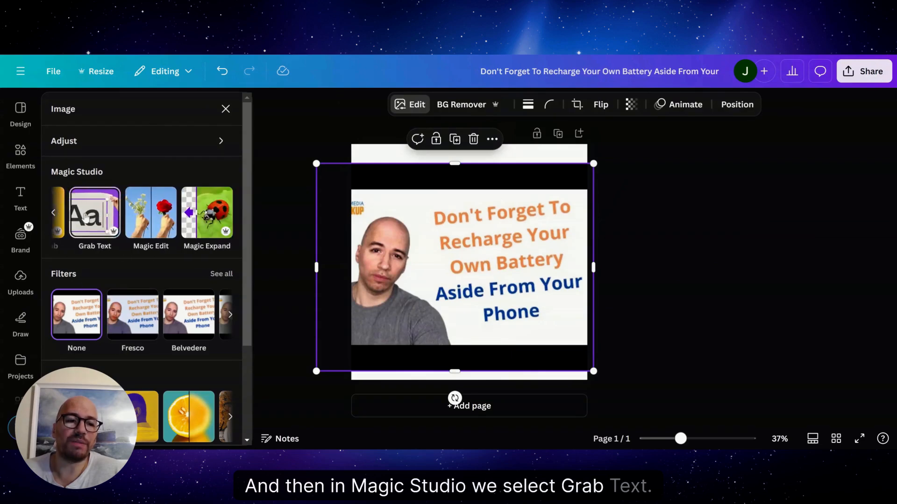
click(84, 216)
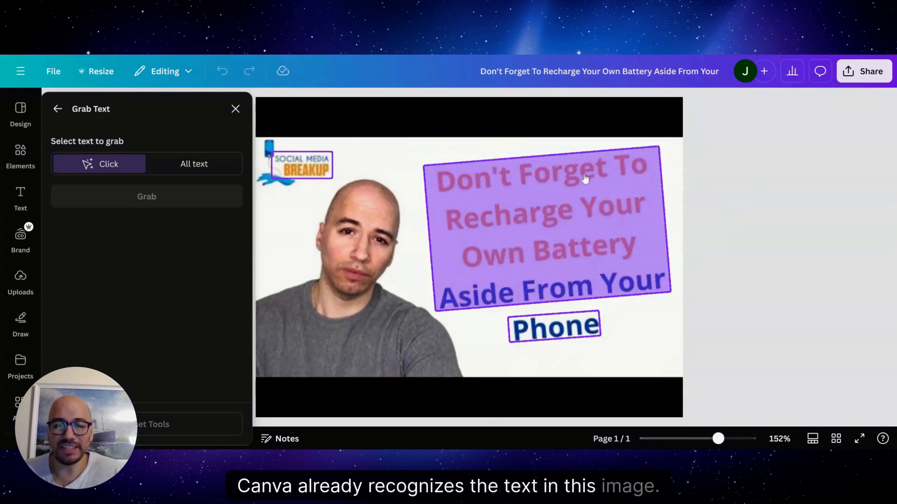
click(292, 165)
click(531, 207)
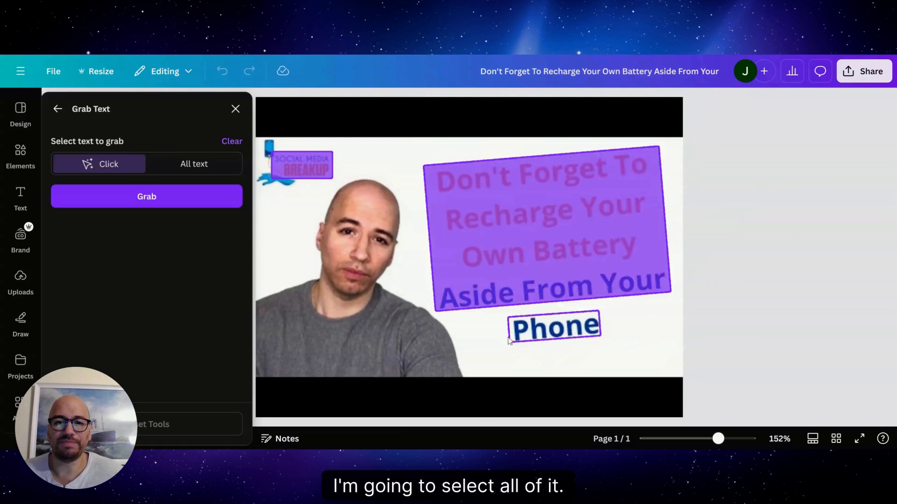
click(553, 327)
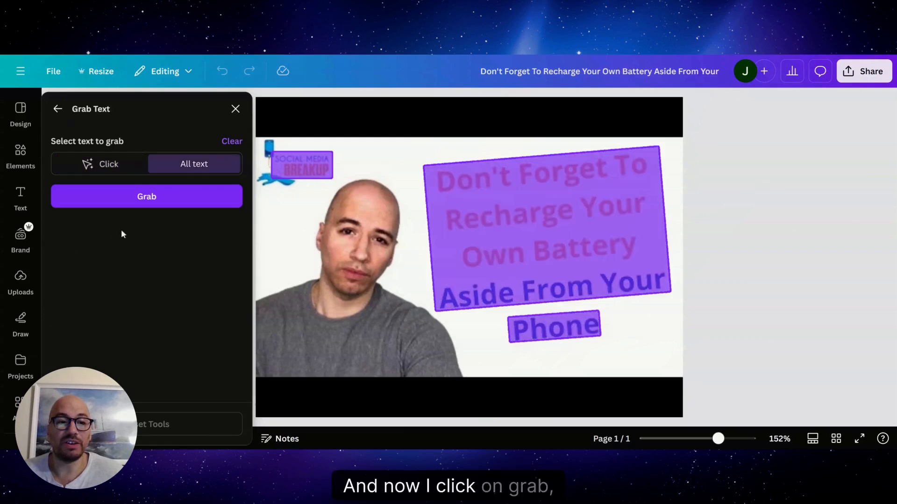
click(141, 201)
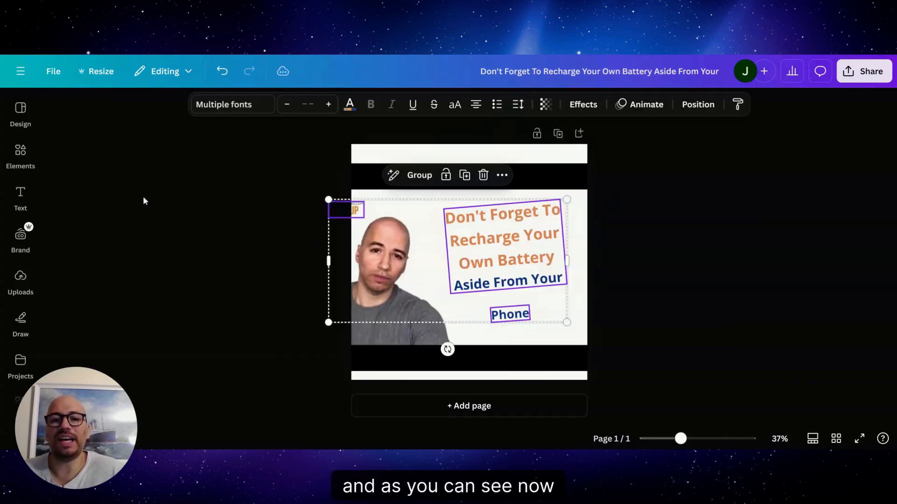
Step: Shift the grabbed text blocks together slightly down and to the right, and move the headline block alone back to the left
mouse_move(360, 209)
mouse_down()
mouse_move(387, 208)
mouse_move(376, 213)
mouse_up()
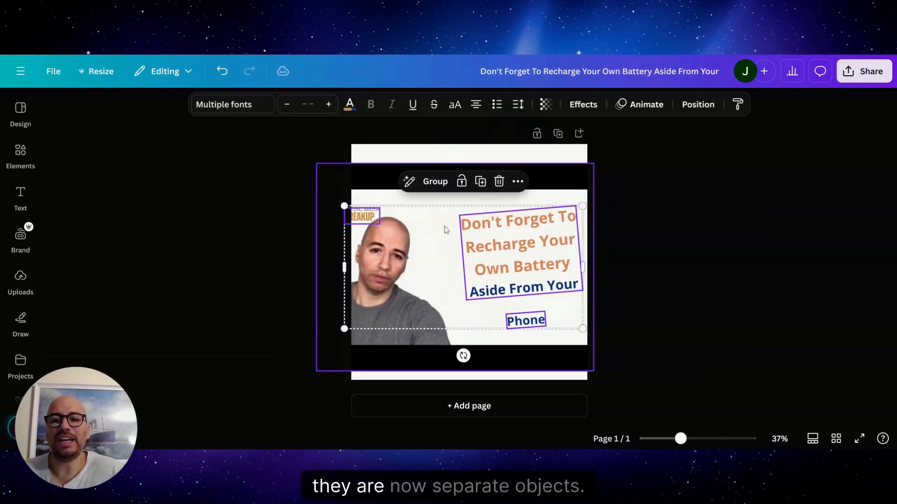
click(453, 239)
click(511, 241)
drag(510, 240, 485, 240)
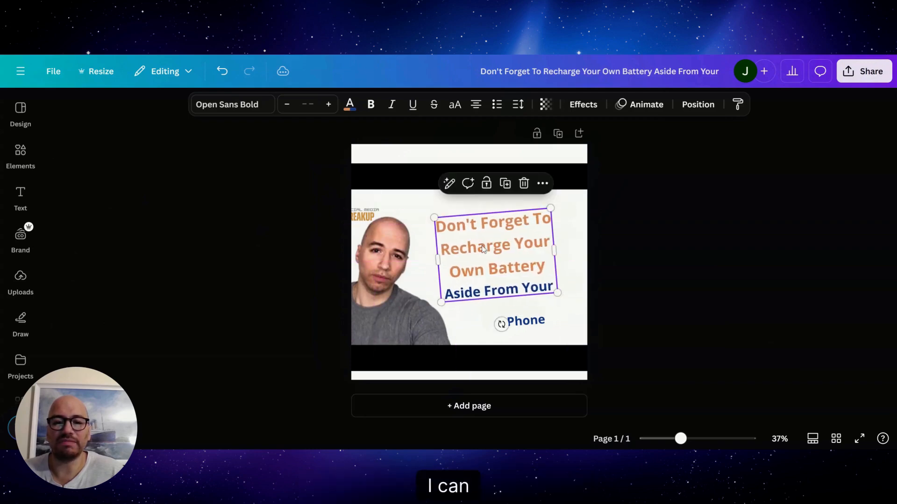
Step: Increase the headline word "Recharge" to font size 57.1, recolor it dark blue, and open the font choices
key(Return)
click(511, 245)
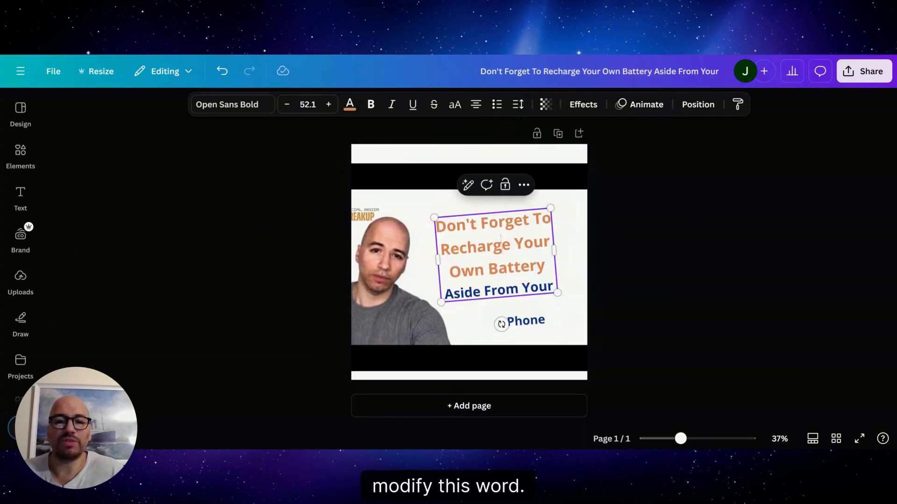
drag(510, 246, 440, 249)
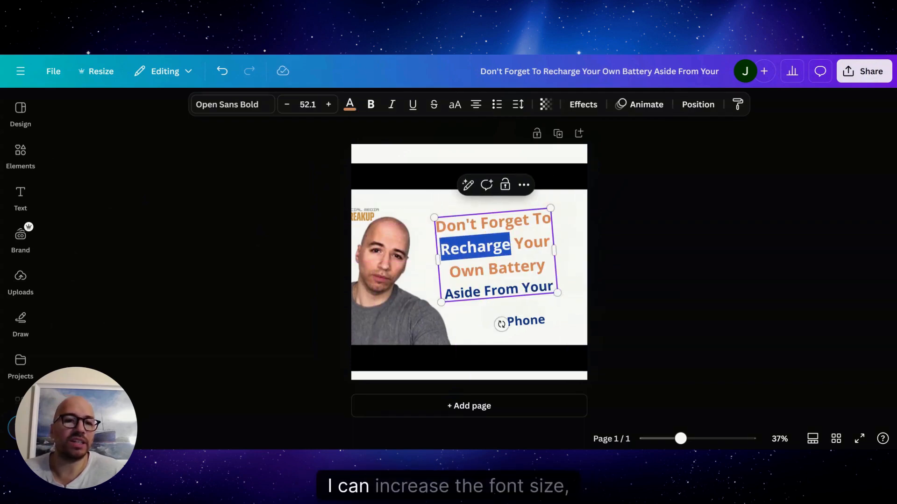
click(328, 104)
click(328, 104)
click(329, 104)
click(328, 104)
click(328, 105)
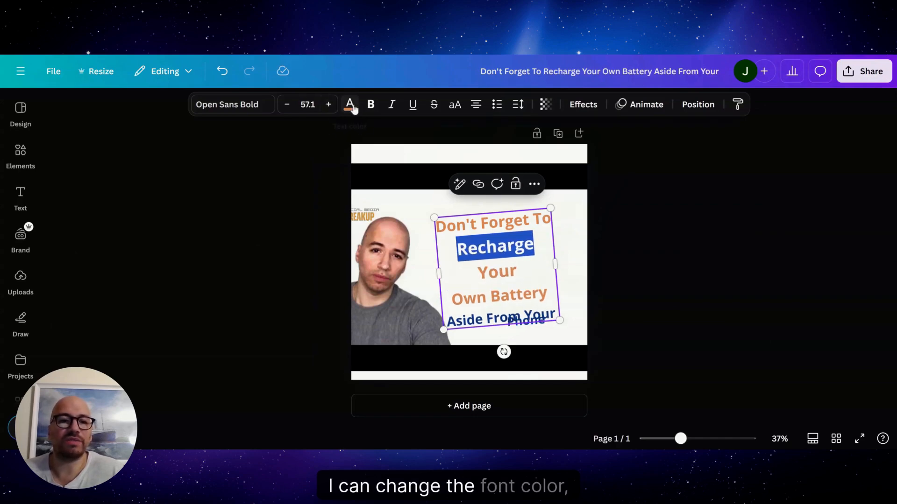
click(350, 104)
click(123, 208)
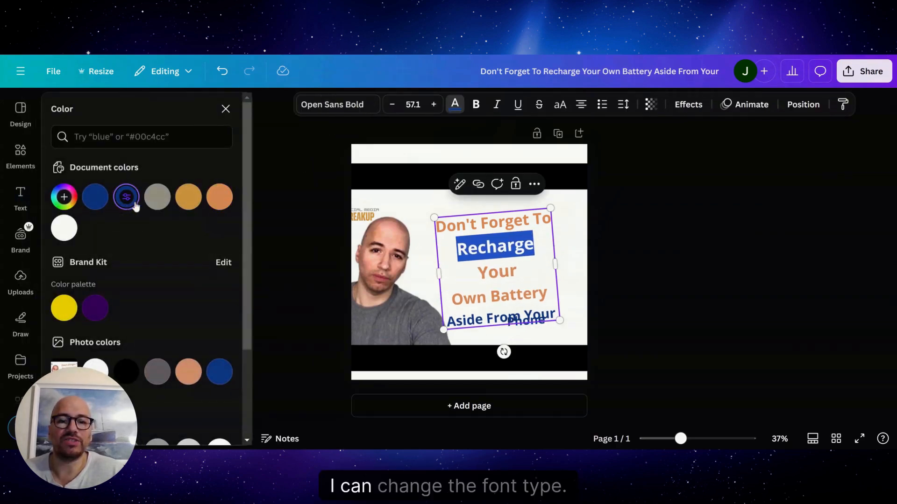
click(332, 110)
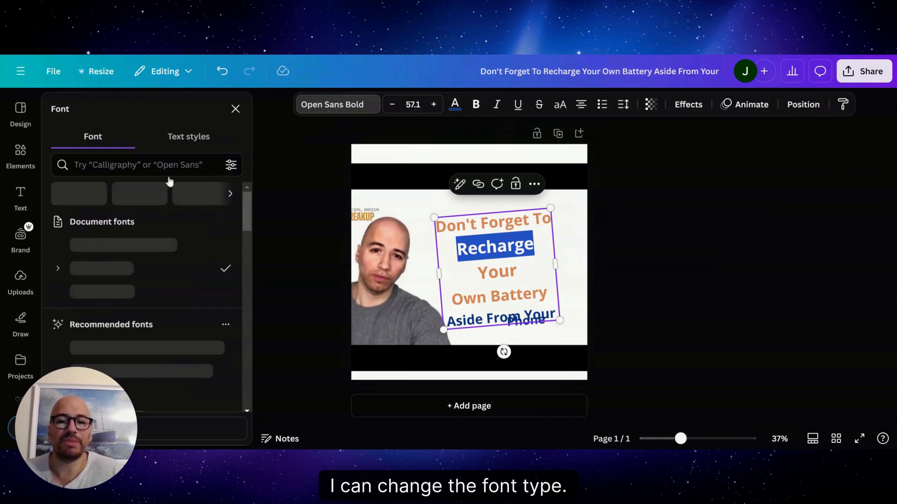
click(470, 282)
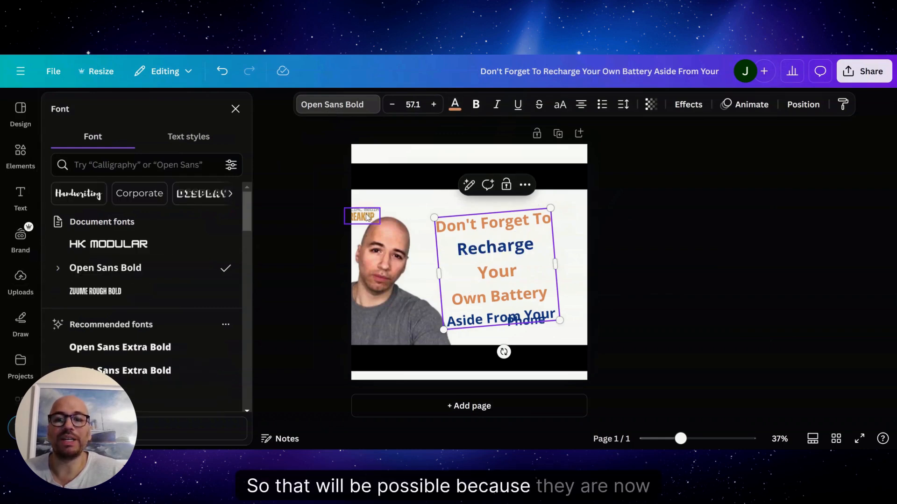
Step: Move the "Social Media Breakup" text fully onto the page above the man's head, raise the headline slightly, and lower "Phone" clear of it
drag(367, 214, 422, 205)
mouse_move(476, 241)
mouse_down()
mouse_move(485, 222)
mouse_move(476, 234)
mouse_up()
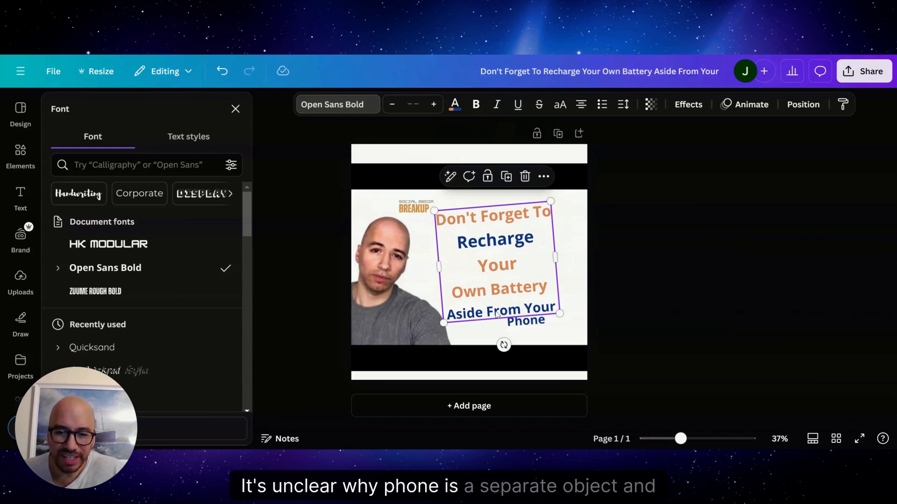
mouse_move(525, 323)
mouse_down()
mouse_move(522, 334)
mouse_move(507, 330)
mouse_move(523, 329)
mouse_up()
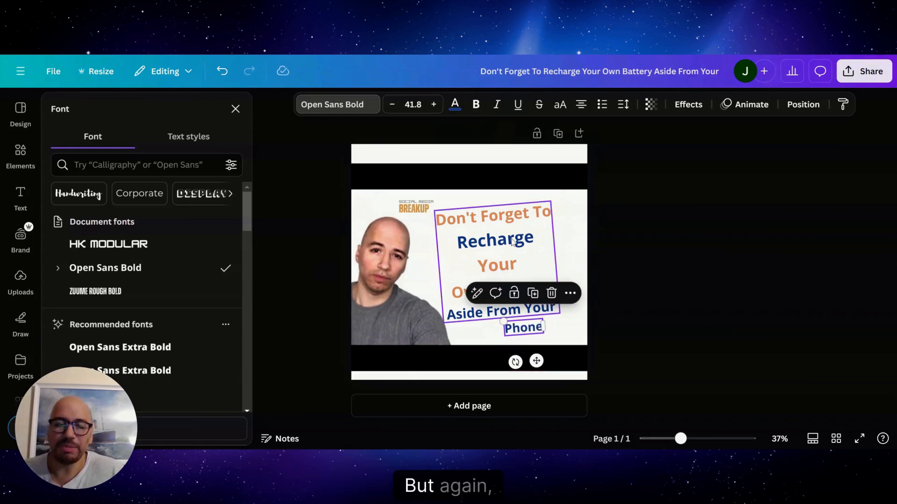
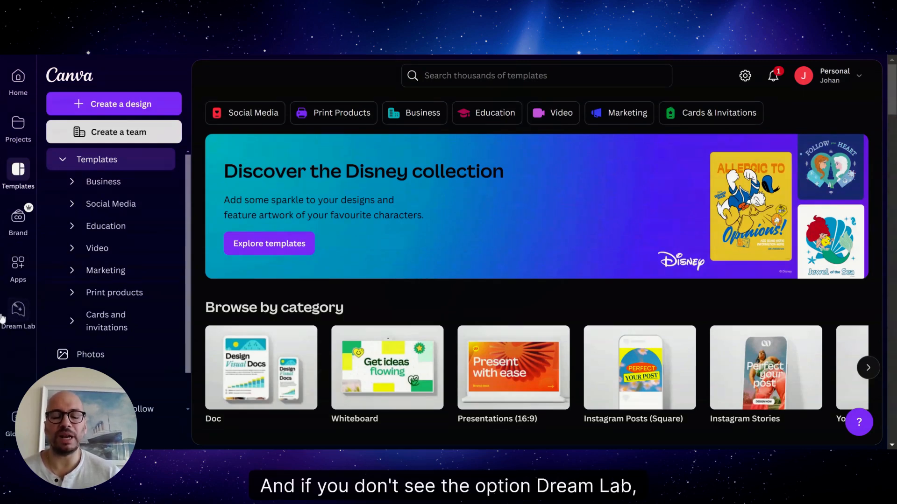
Step: Open Dream Lab and generate images from the prompt "a group of 6 friends enjoying a coffee in a bar"
click(18, 315)
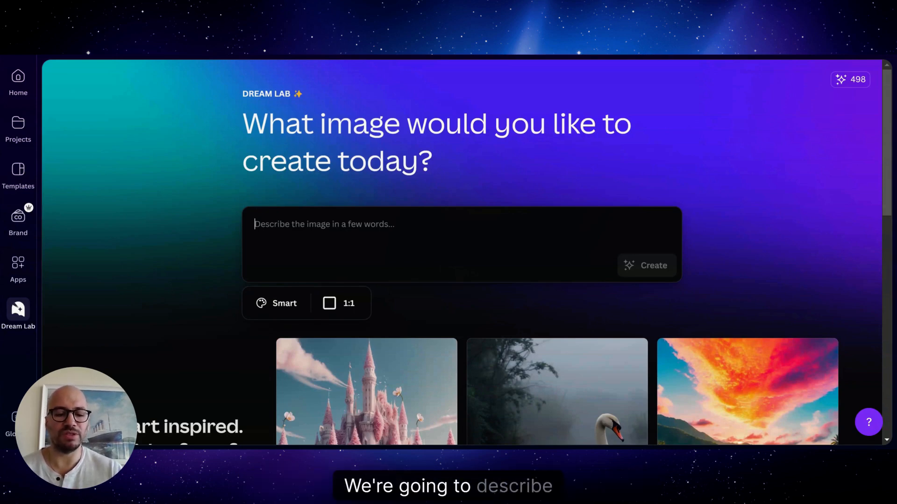
text(a group)
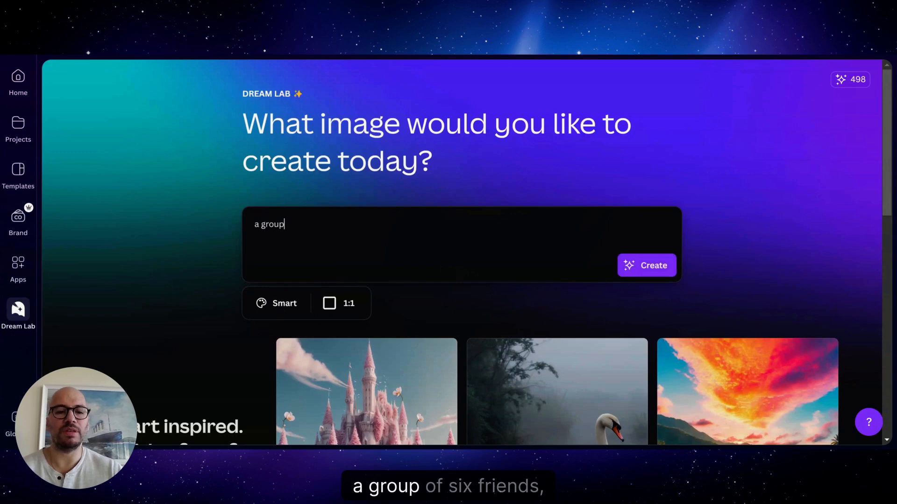
text( of 6 friends)
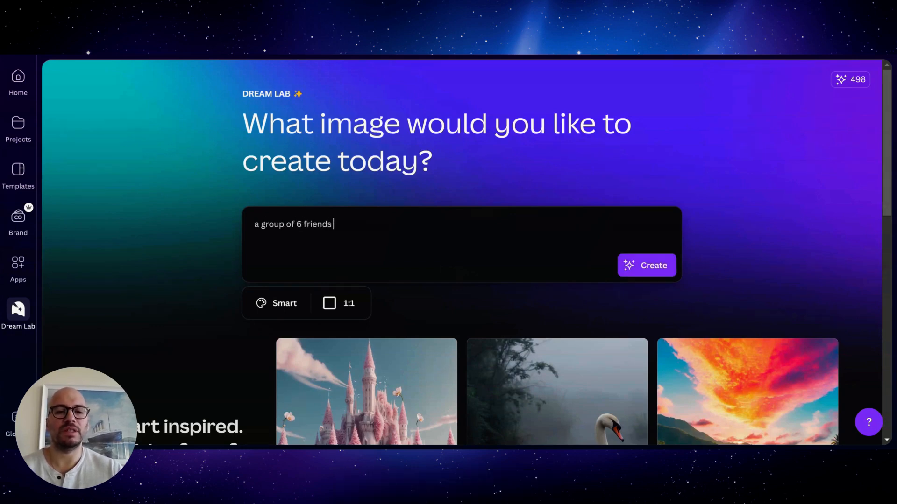
text( anjoyin)
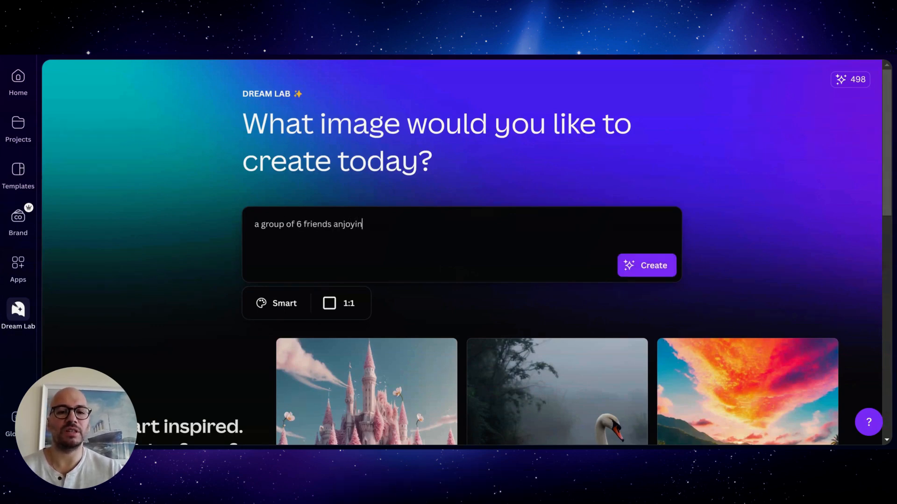
key(BackSpace)
key(BackSpace)
key(BackSpace)
key(BackSpace)
key(BackSpace)
key(BackSpace)
key(BackSpace)
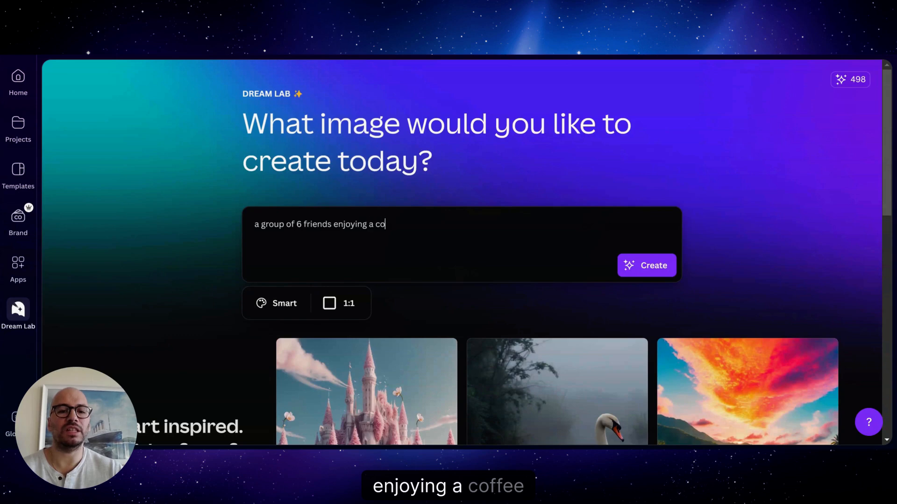
text(fffe)
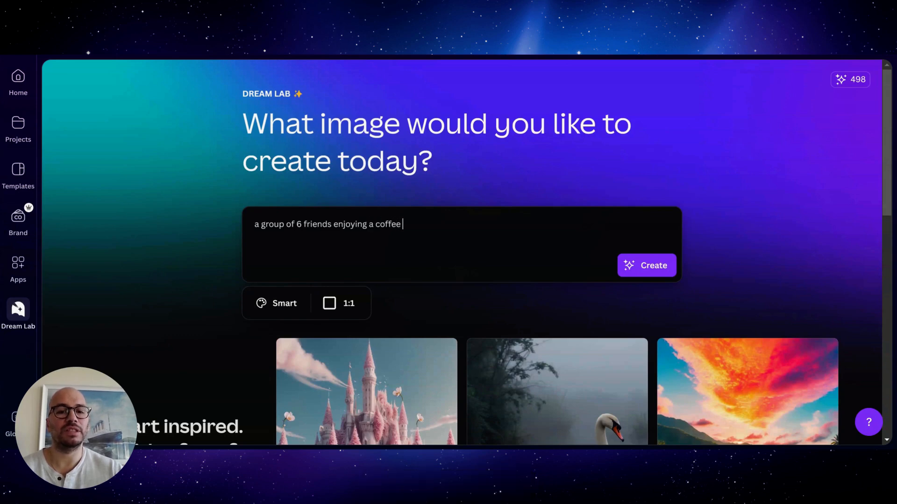
text( in a bar)
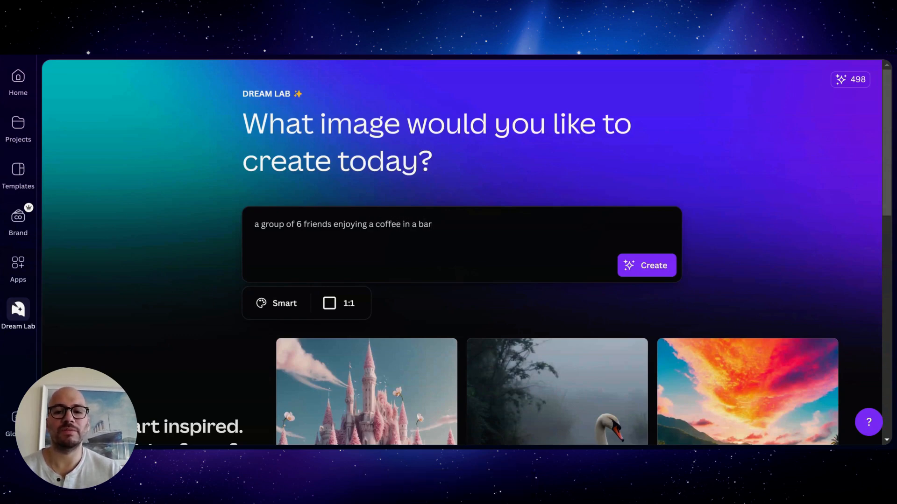
click(651, 271)
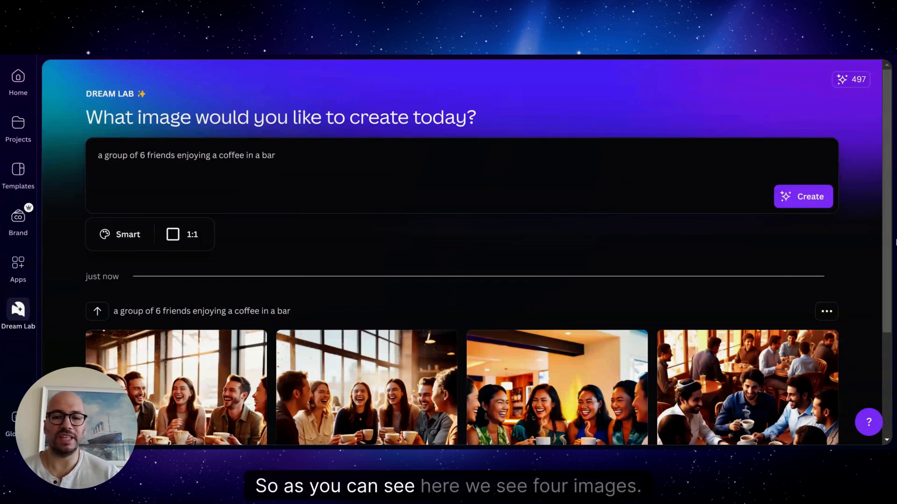
Step: Download the fourth generated image, the men around the coffee table, and open it for editing
scroll(882, 350, down, 3)
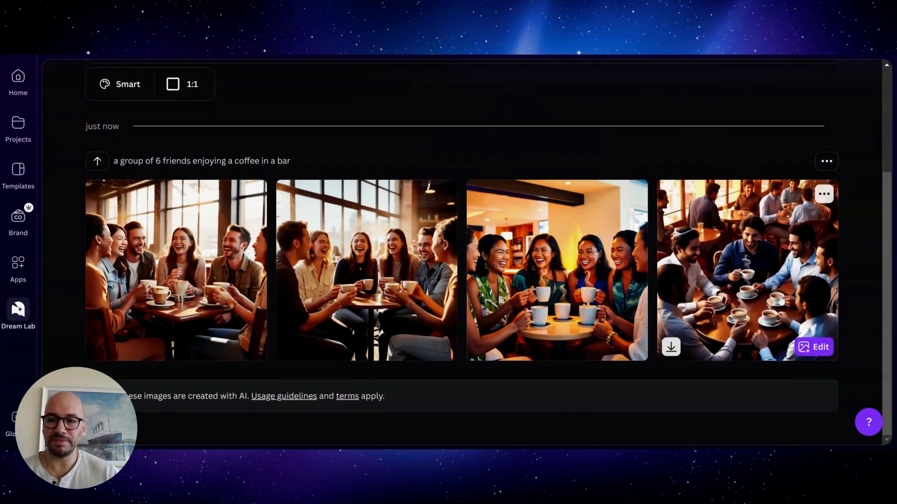
click(672, 352)
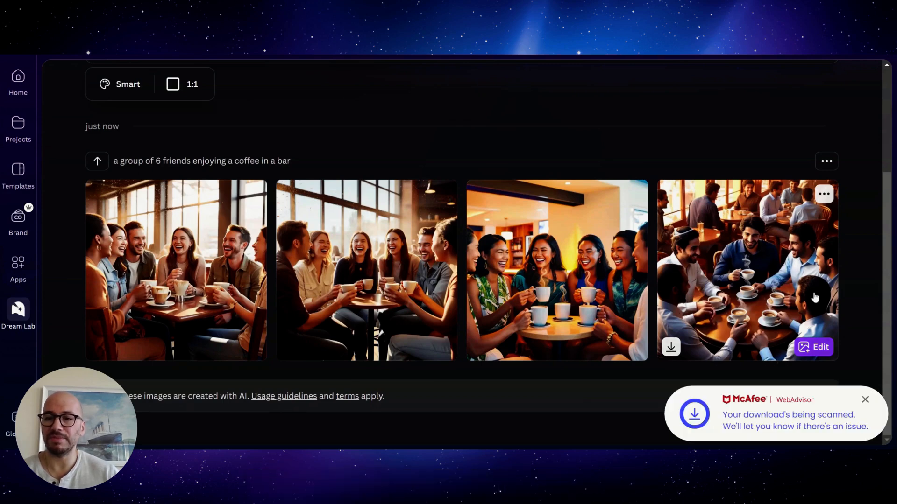
mouse_move(822, 195)
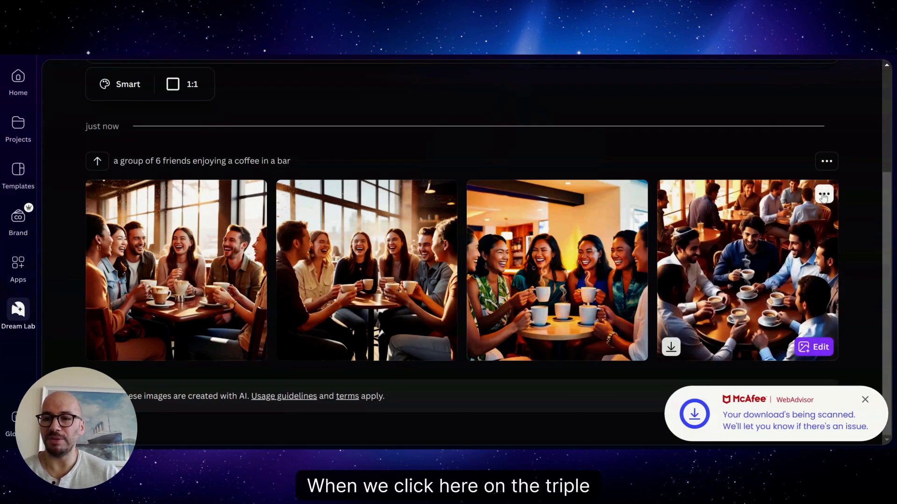
click(823, 195)
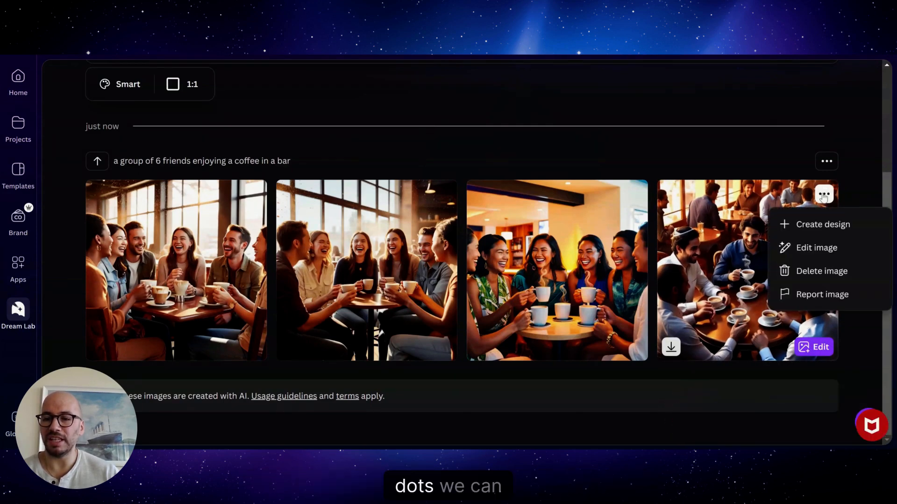
click(807, 249)
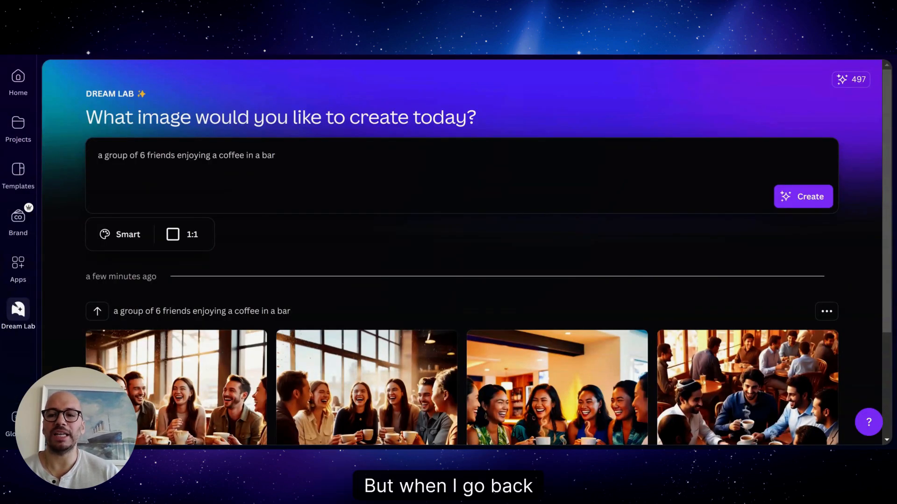
drag(886, 244, 892, 395)
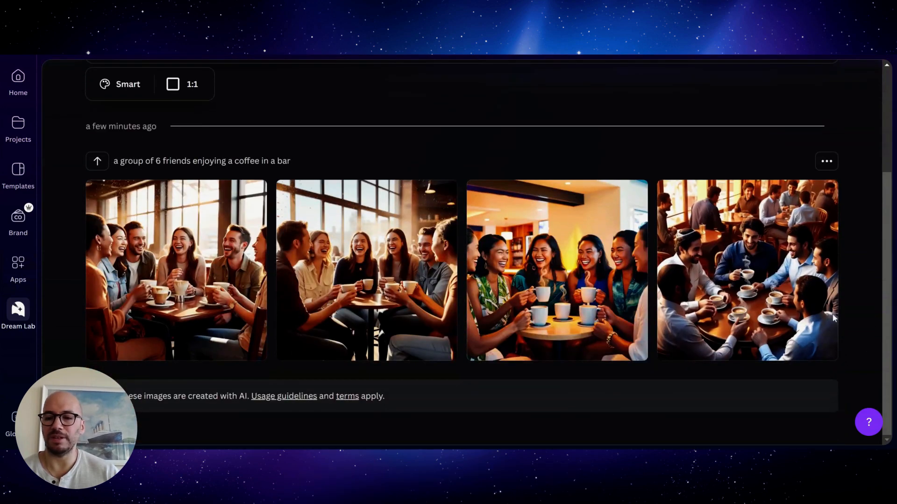
mouse_move(817, 349)
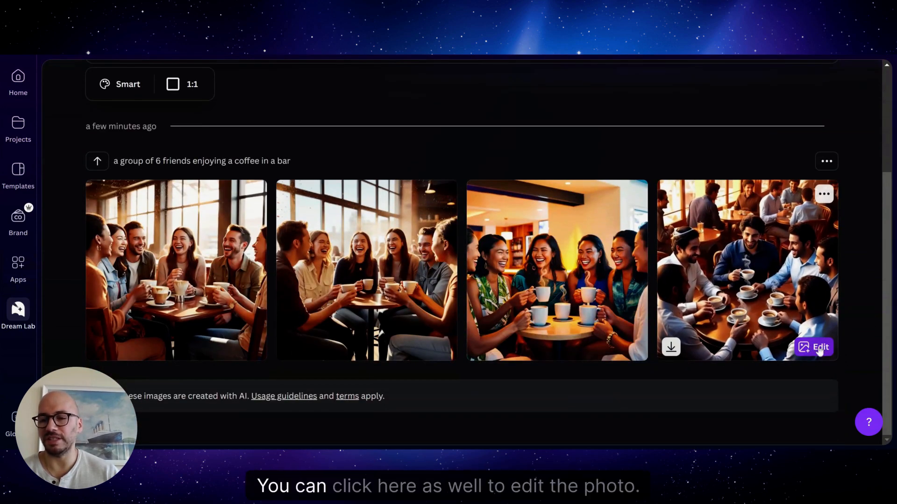
Step: Generate the coffee scene again from the same prompt in Cinematic style with a 9:16 aspect ratio
drag(884, 190, 886, 101)
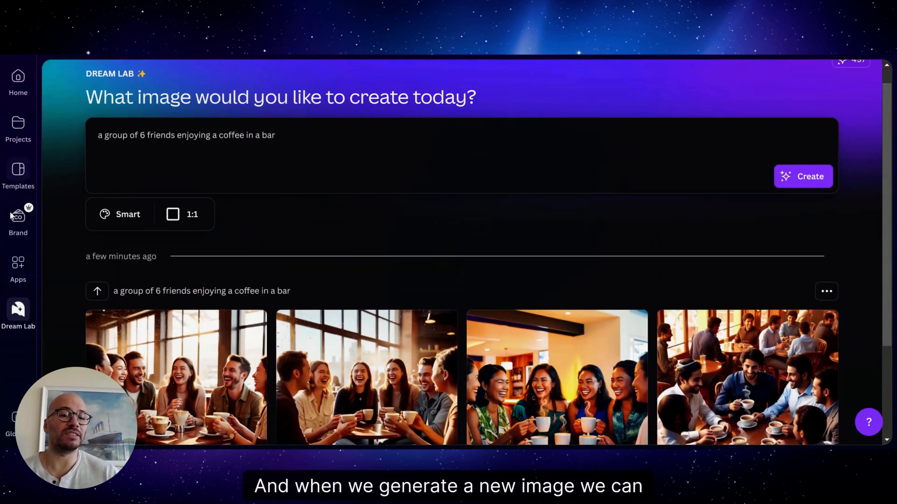
click(104, 223)
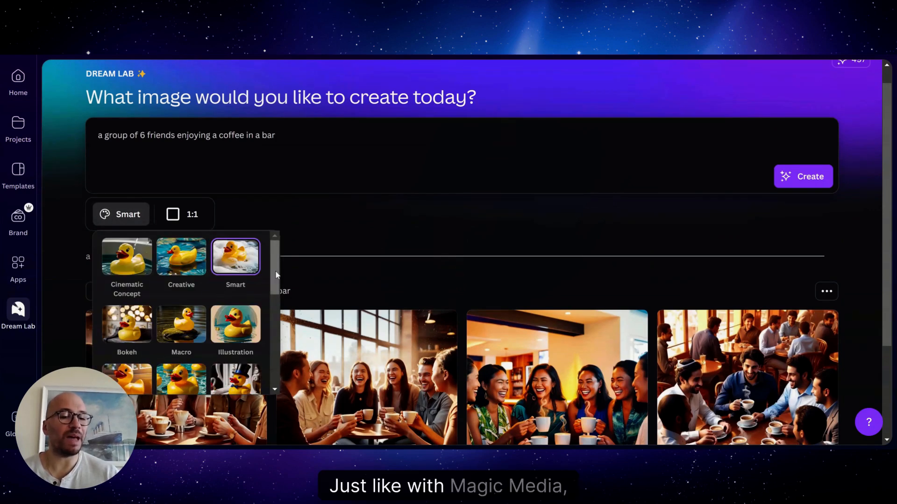
drag(277, 275, 273, 307)
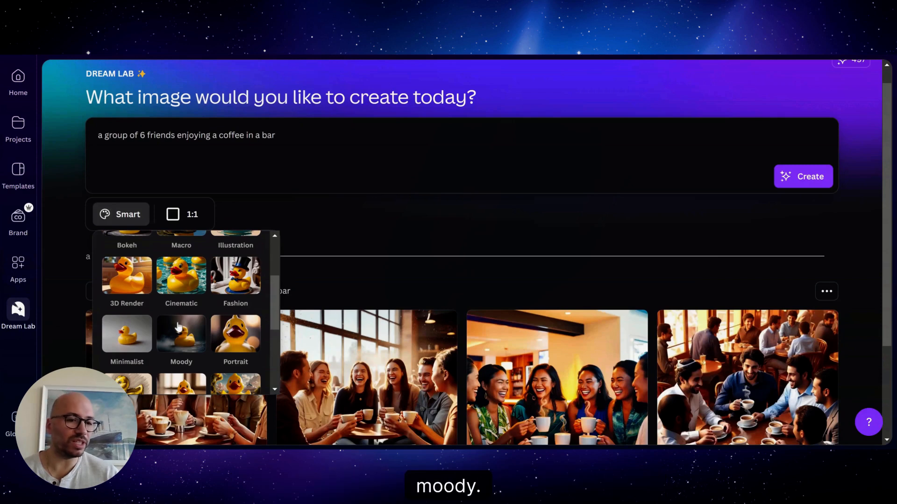
click(196, 279)
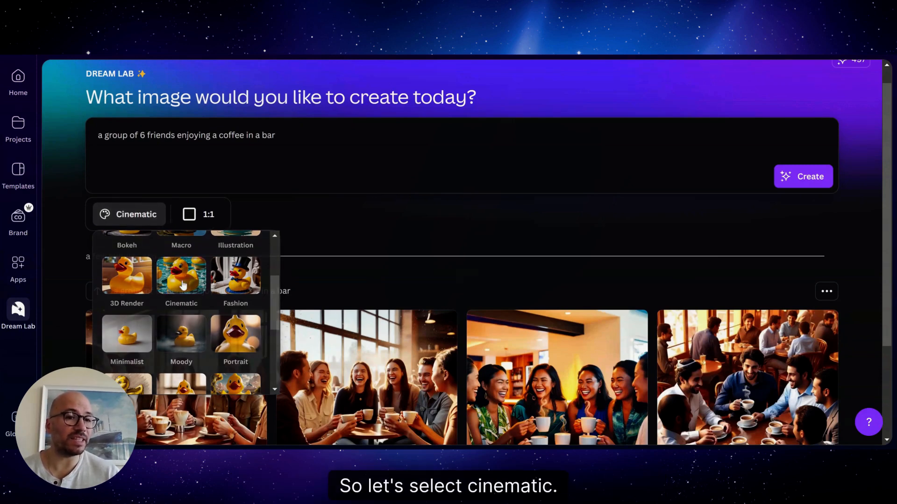
click(210, 215)
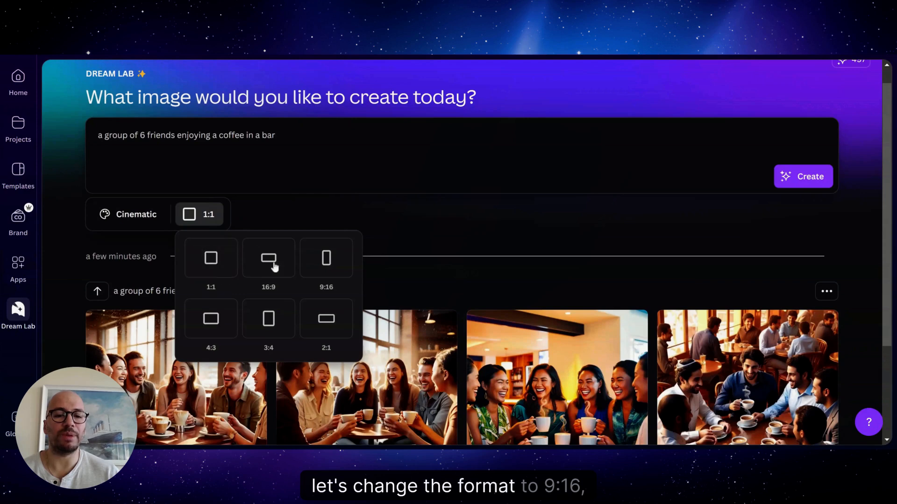
click(324, 259)
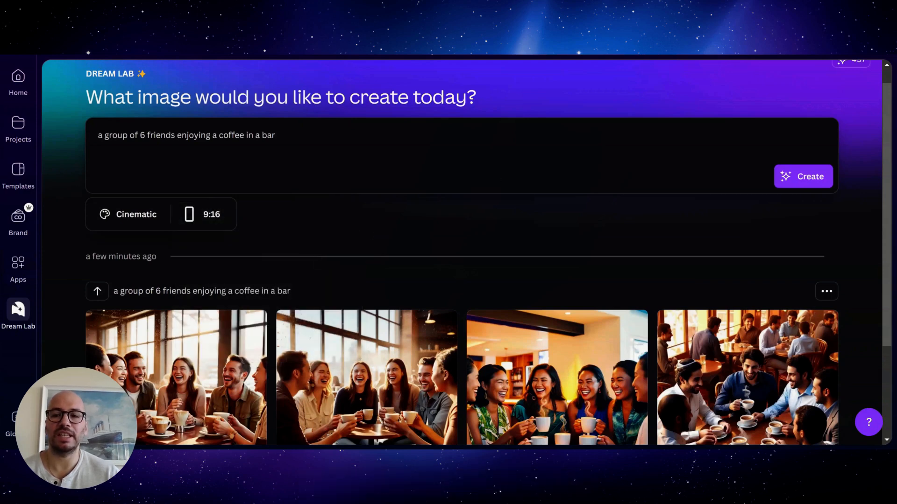
click(799, 184)
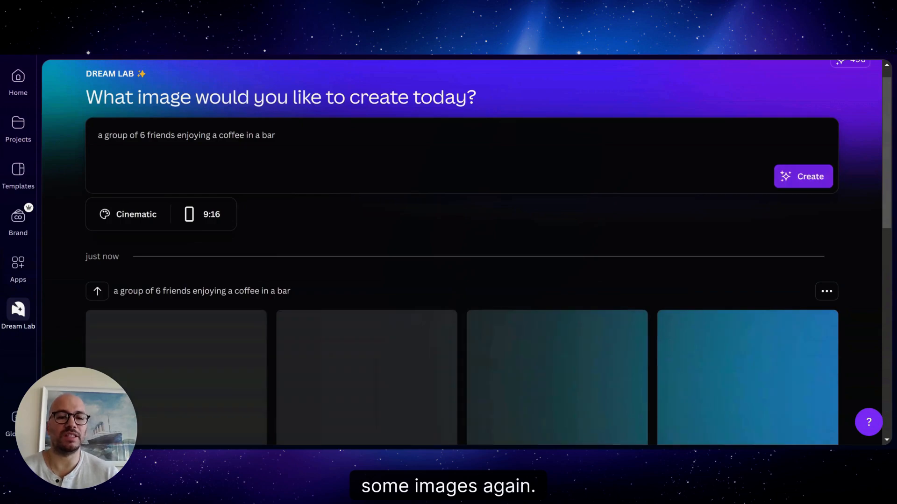
Step: Change the style to Sketch - Color, generate the 9:16 images again, and look over the new set
drag(889, 128, 886, 84)
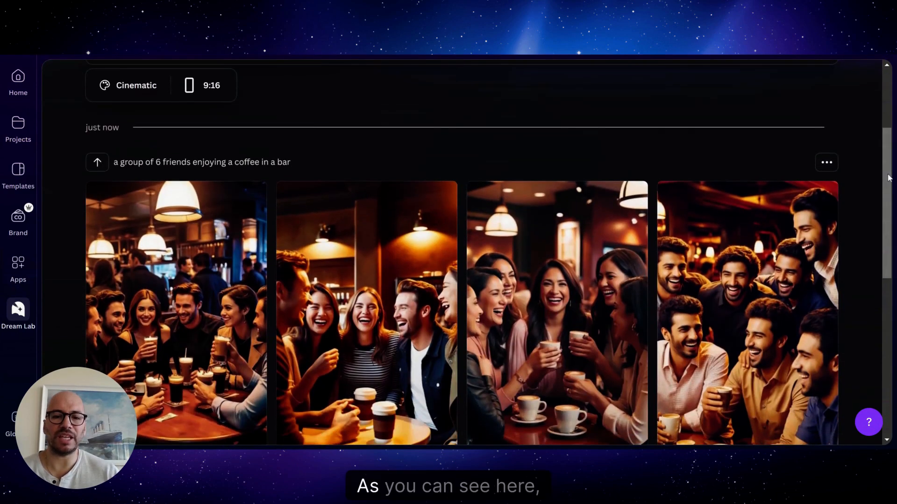
click(121, 202)
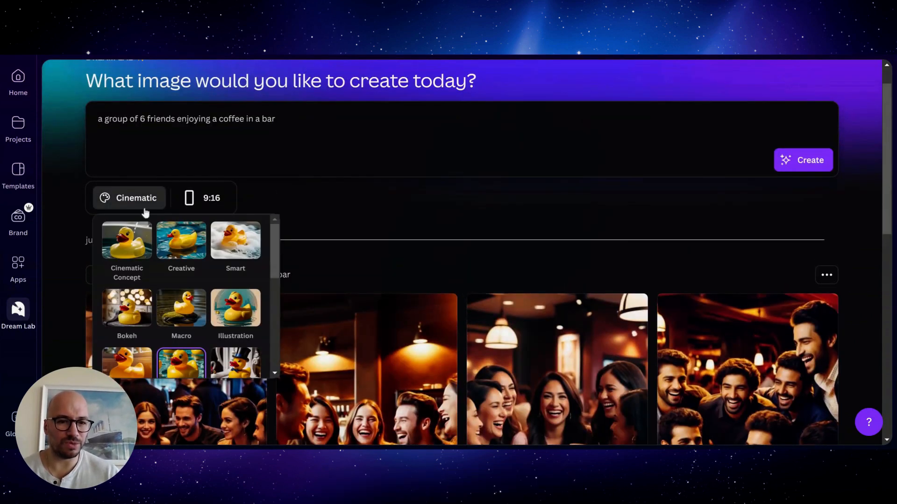
scroll(276, 259, down, 4)
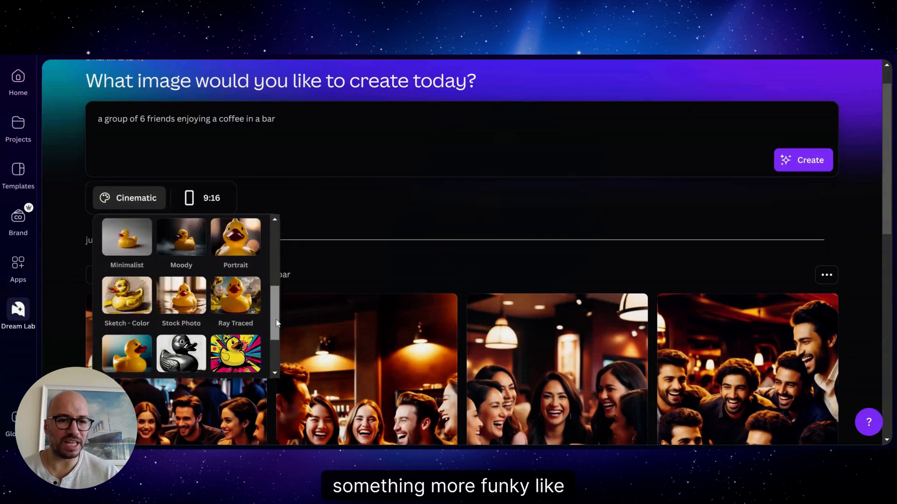
click(143, 313)
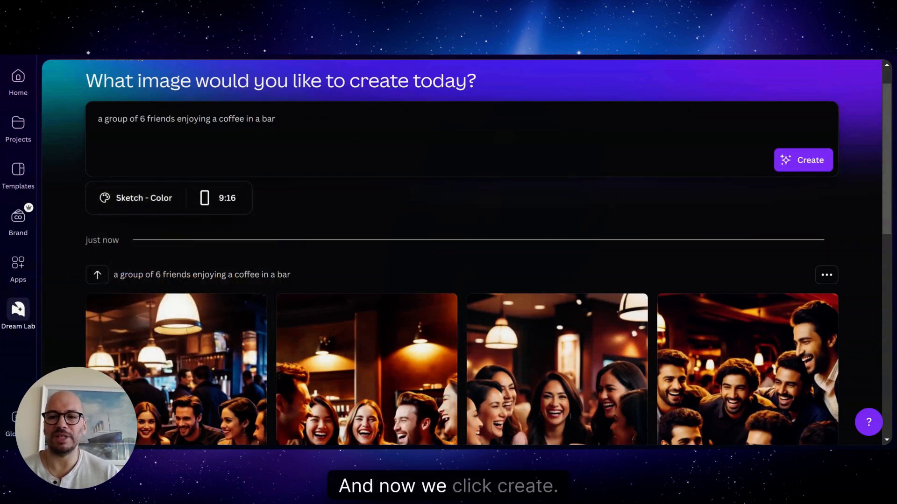
click(812, 171)
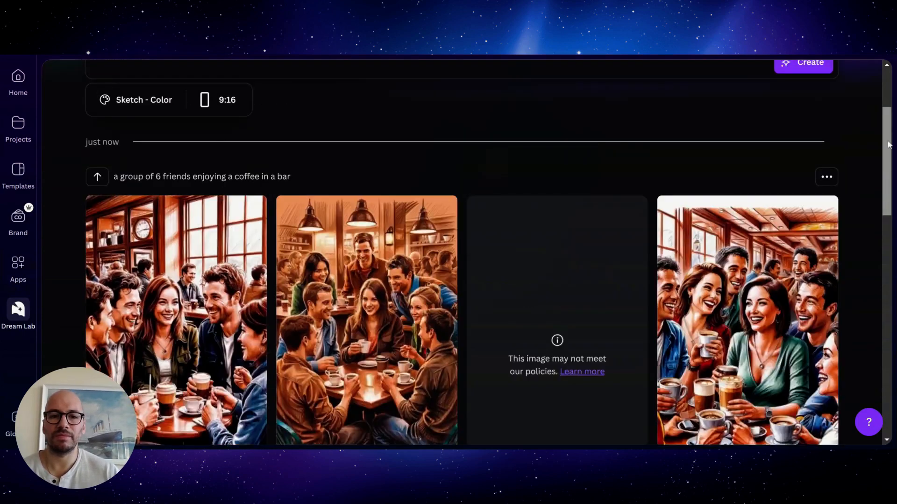
drag(886, 188, 891, 216)
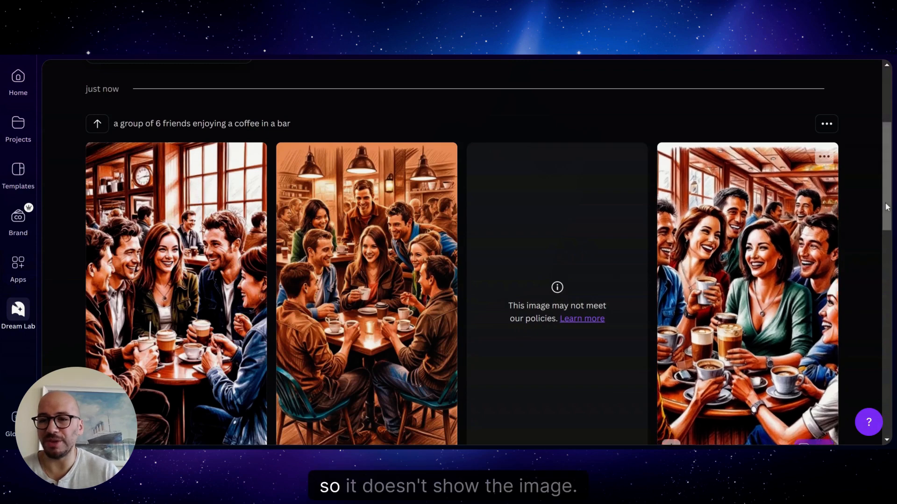
scroll(888, 241, down, 3)
Step: Delete all three coffee scene generations one after another, starting with the Sketch - Color set
scroll(887, 240, up, 6)
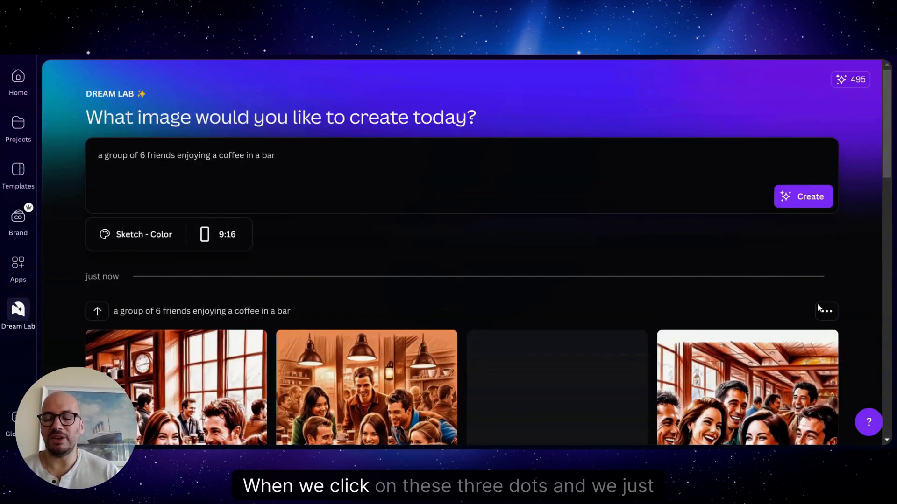
click(825, 312)
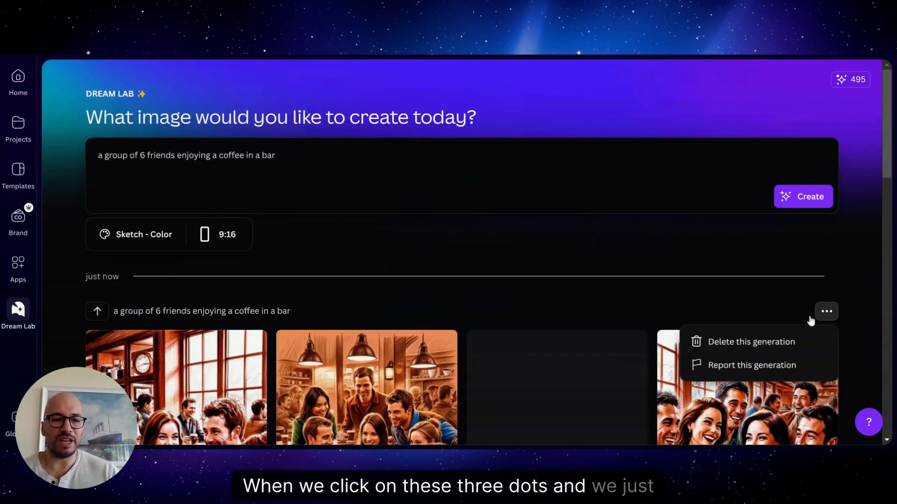
click(767, 342)
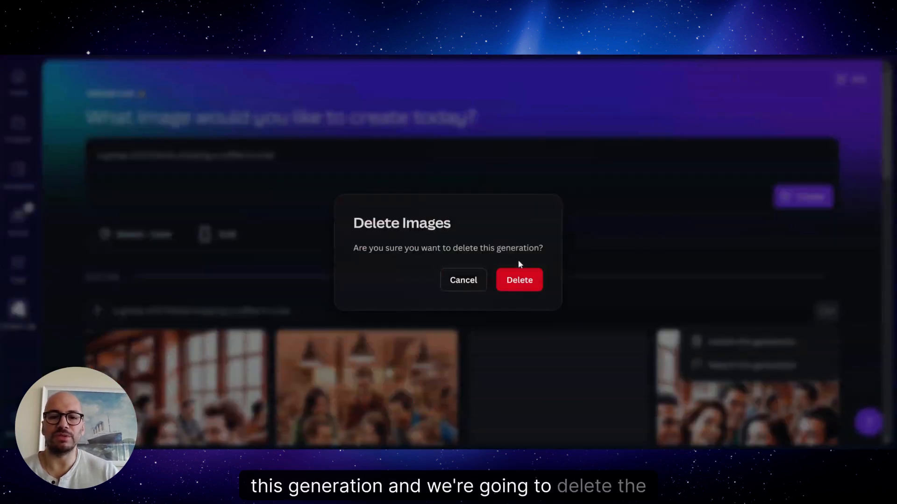
click(517, 280)
click(825, 312)
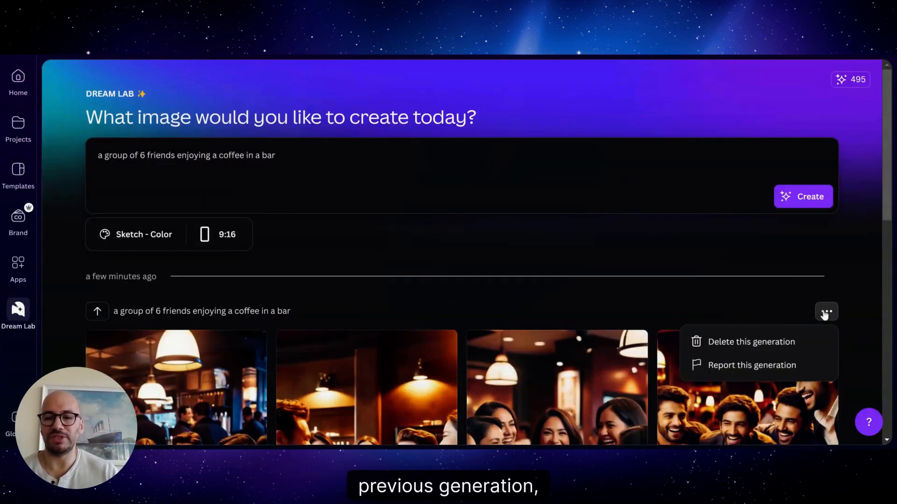
click(759, 343)
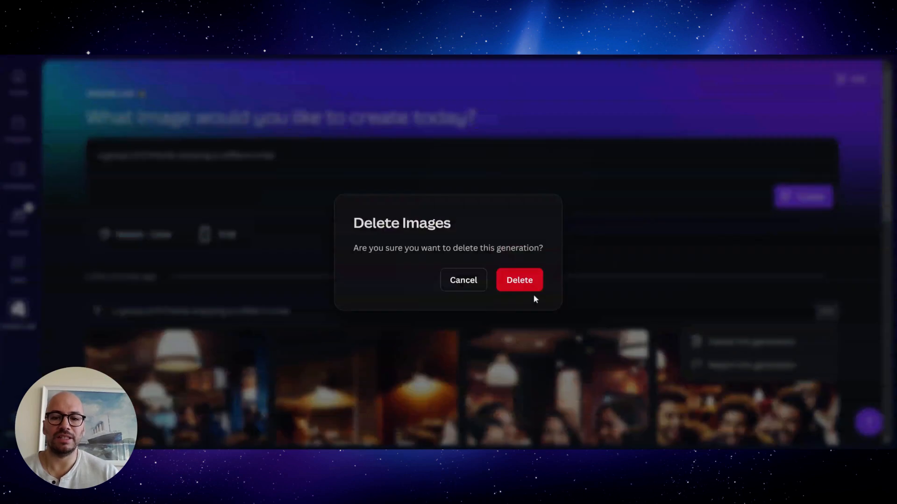
click(518, 281)
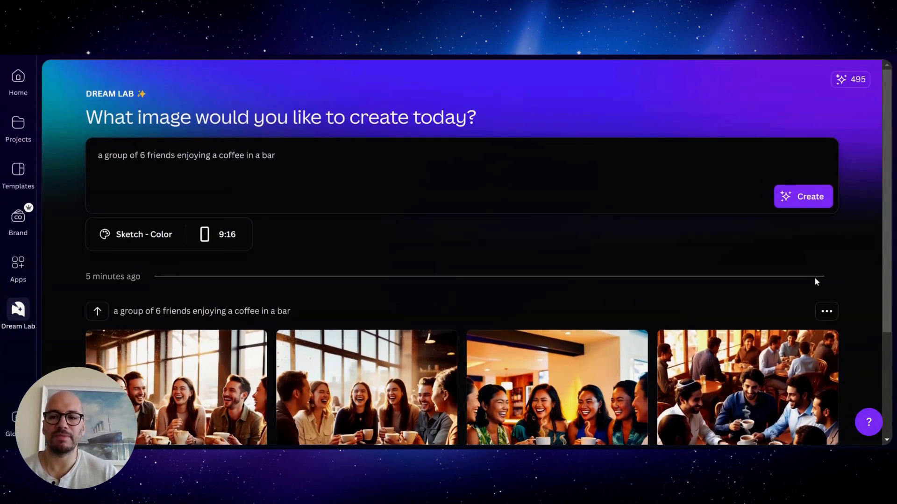
click(824, 314)
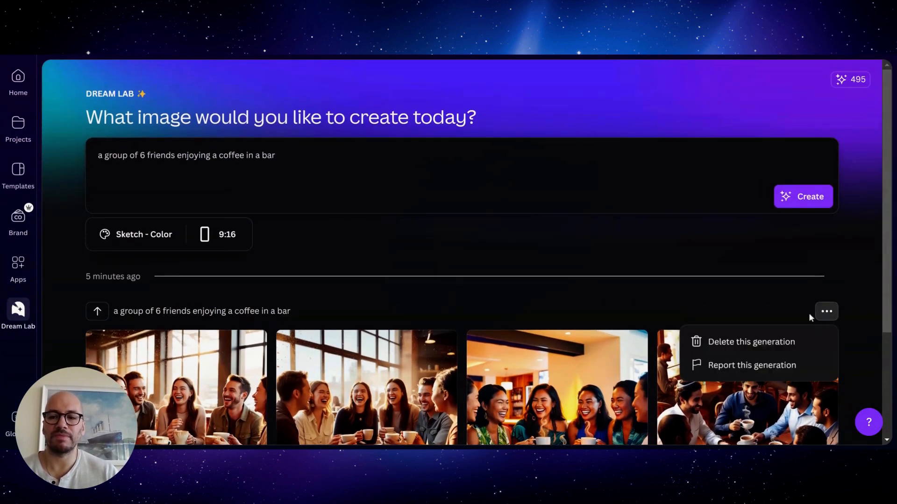
click(775, 341)
click(509, 272)
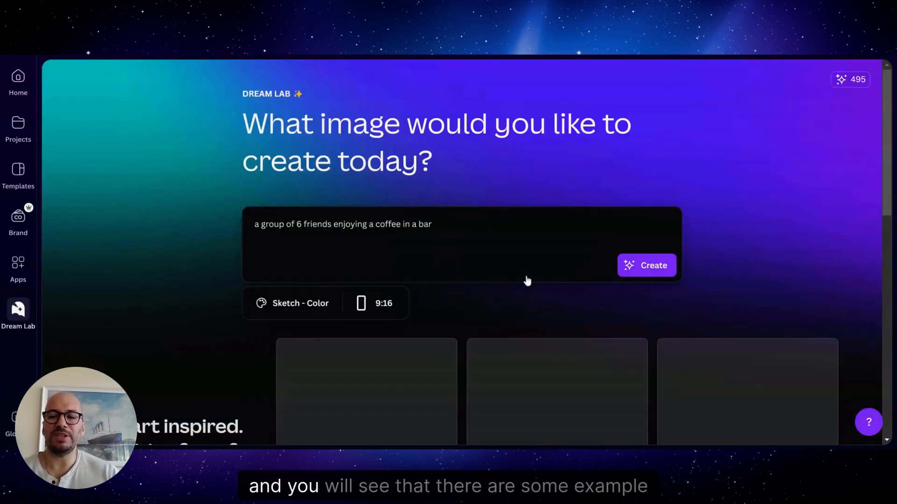
Step: Look through the inspiration examples and reuse the prompt of the colorful sunset river landscape as the image description
drag(890, 163, 890, 280)
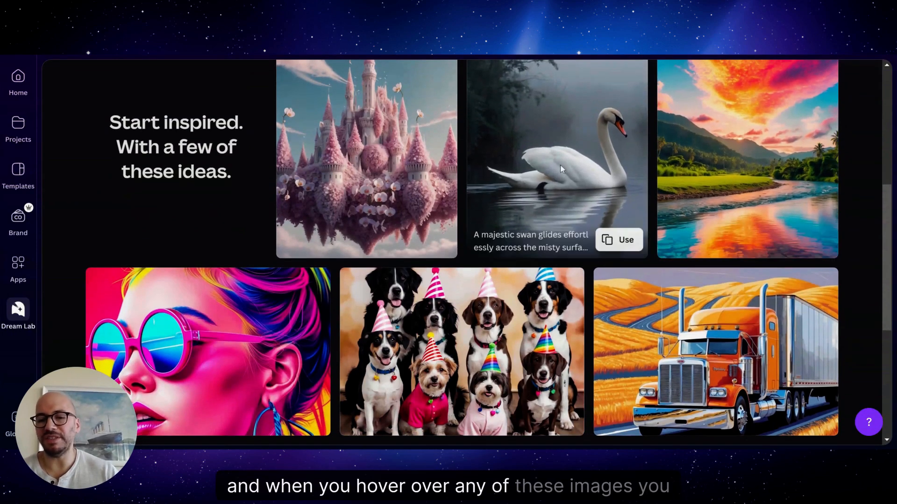
mouse_move(384, 161)
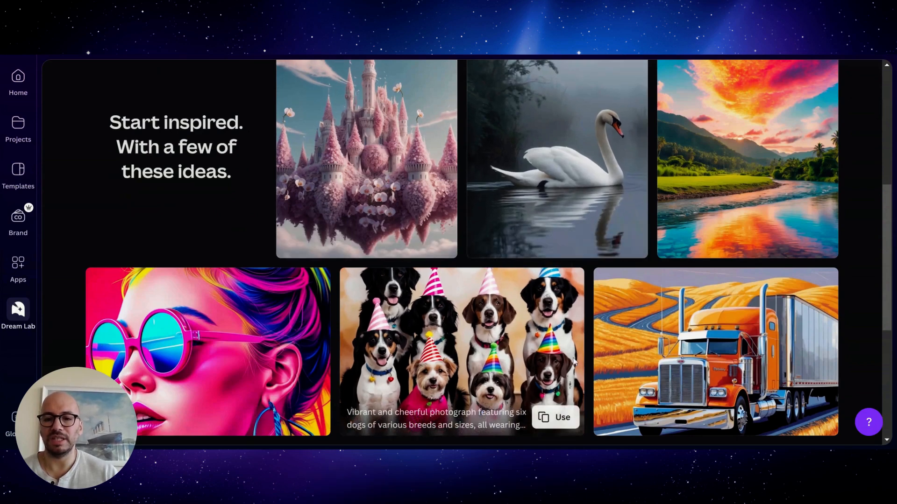
mouse_move(785, 229)
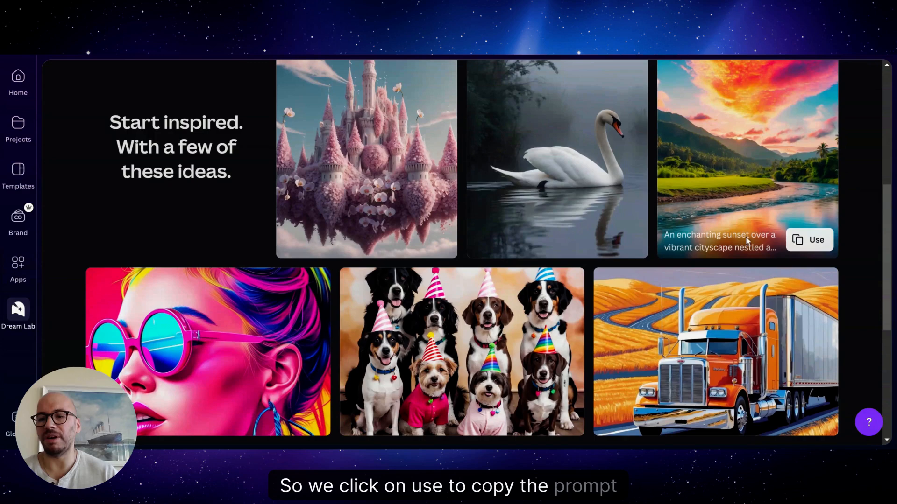
click(809, 240)
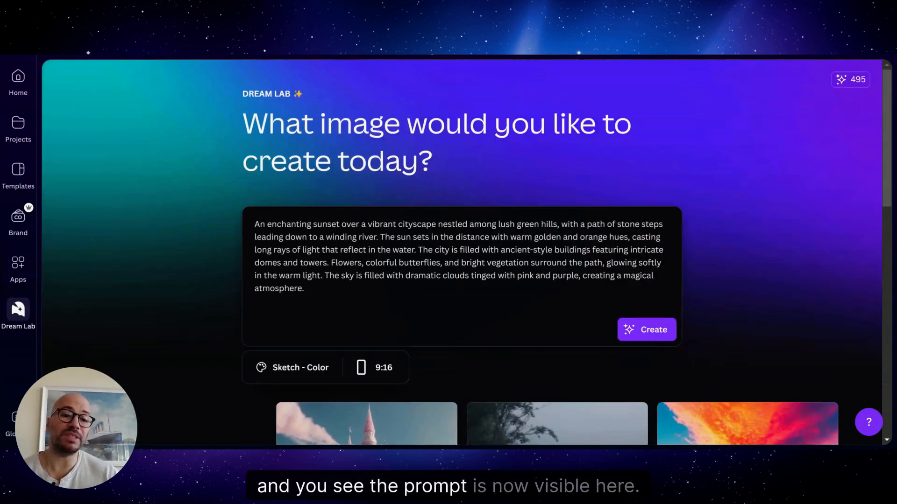
Step: Select the entire sunset cityscape prompt in the image description to review its wording
drag(305, 289, 253, 224)
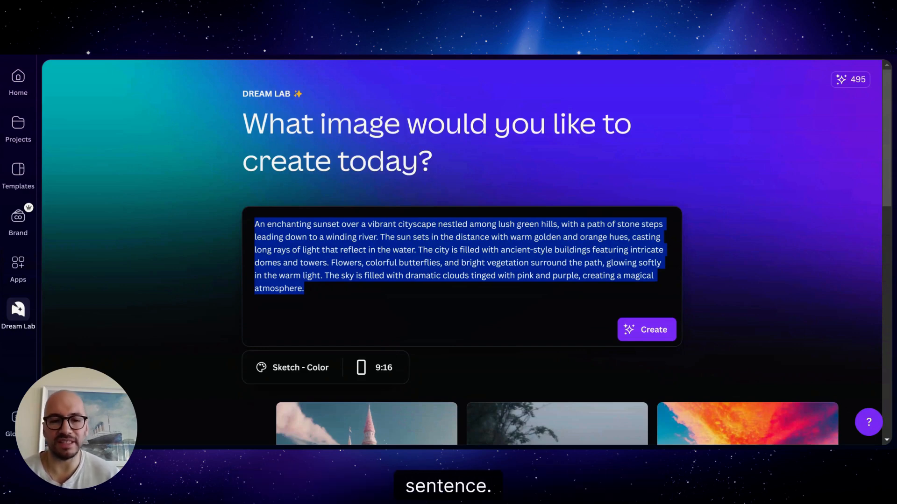
drag(305, 288, 302, 288)
key(ctrl+a)
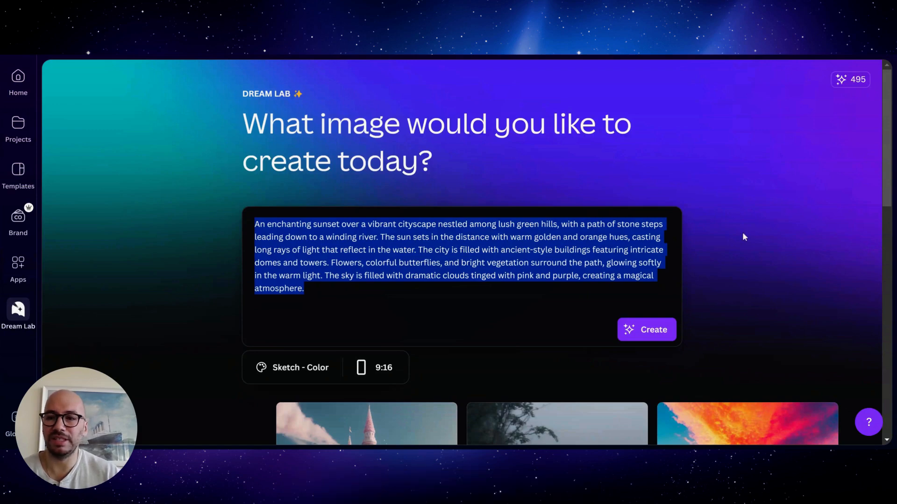
drag(893, 165, 886, 135)
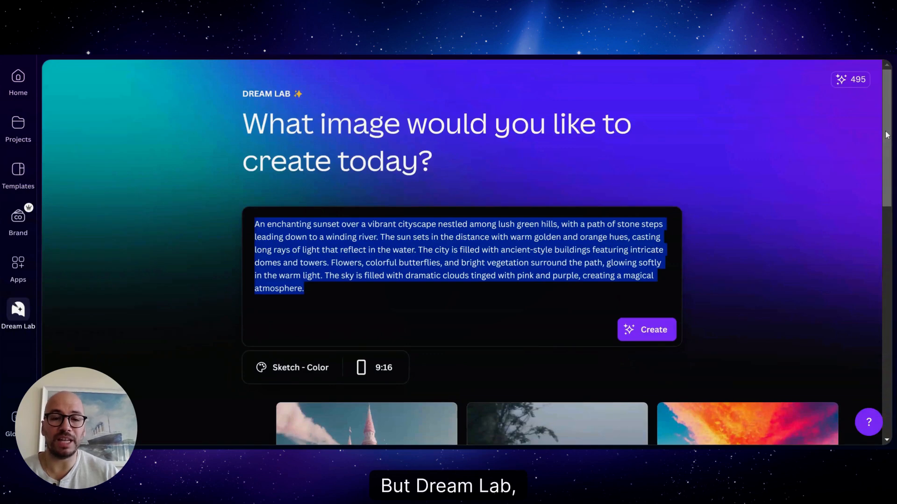